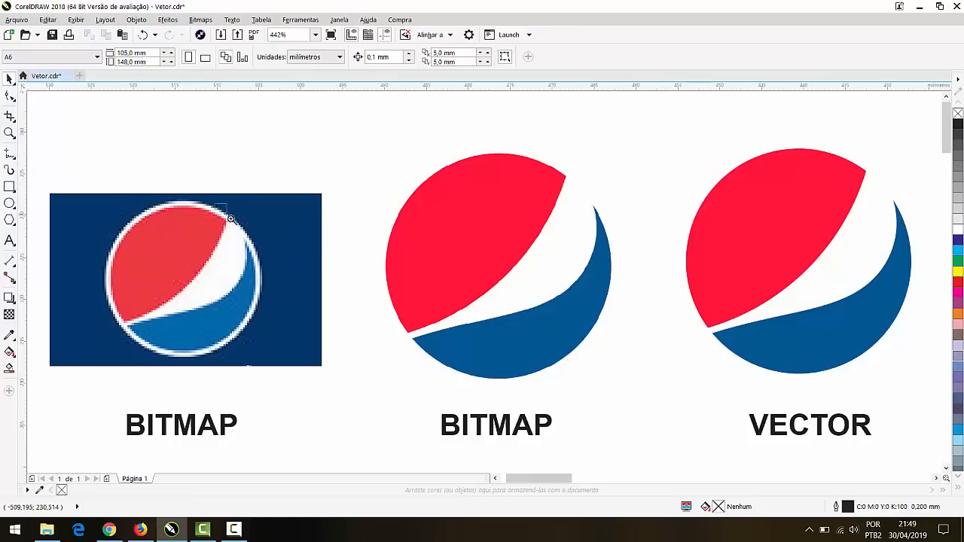
Step: Examine the pixels along the white ring's edge in the low-resolution bitmap logo at very high magnification
left_click_drag(231, 219, 265, 250)
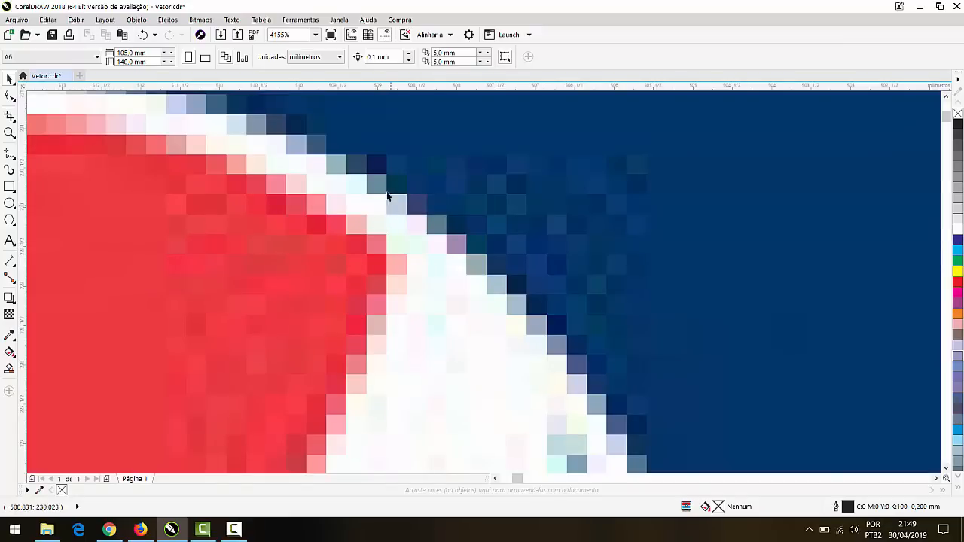
left_click_drag(382, 179, 407, 218)
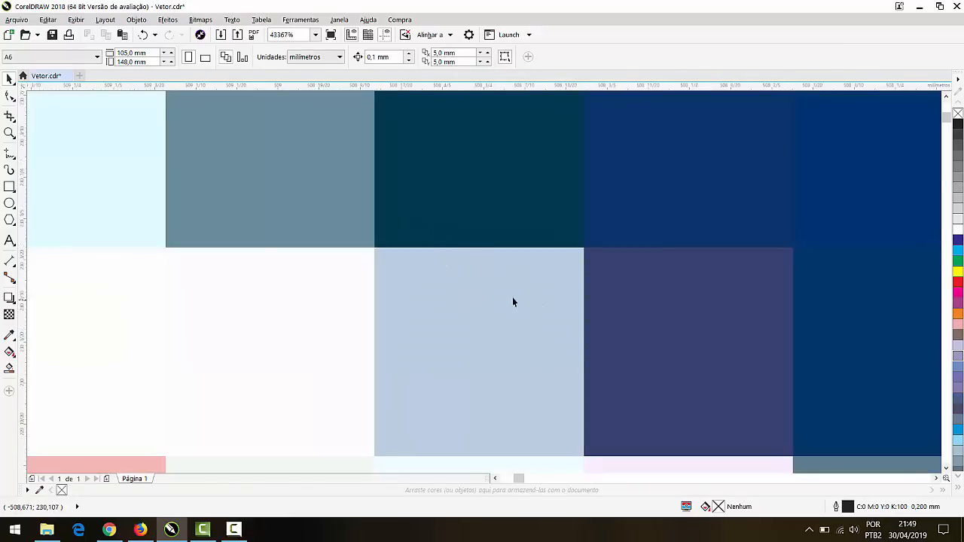
scroll(510, 294, "down", 1)
scroll(453, 273, "down", 1)
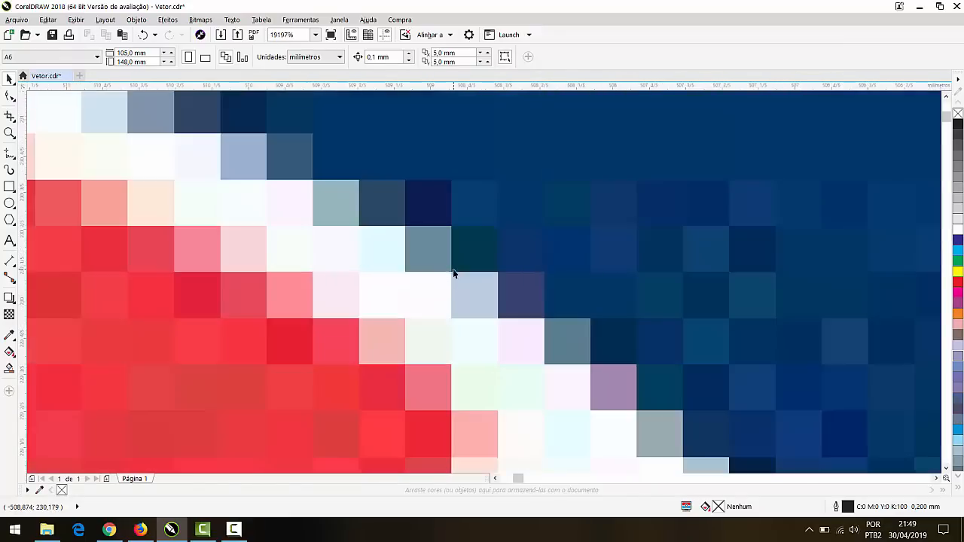
scroll(522, 300, "down", 3)
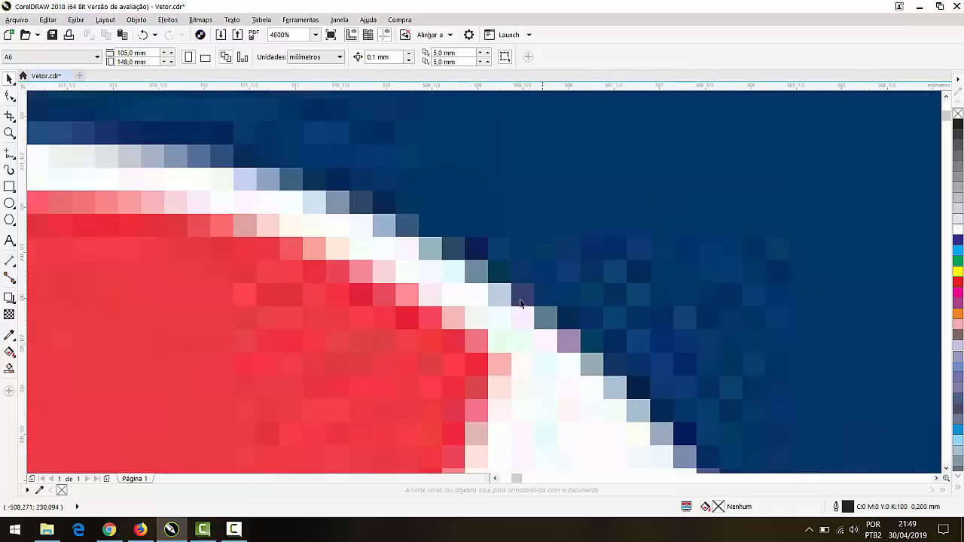
scroll(513, 307, "down", 3)
scroll(491, 317, "down", 1)
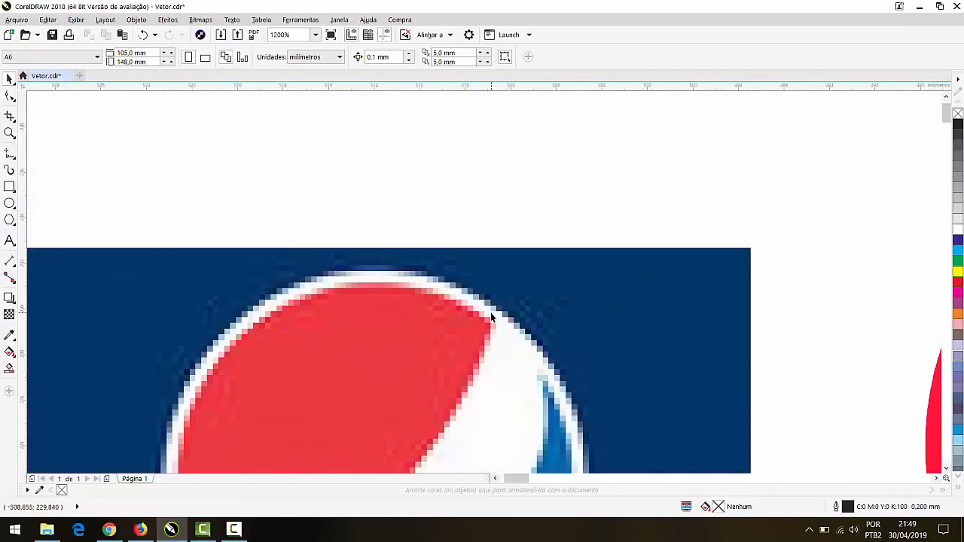
scroll(491, 317, "down", 1)
scroll(488, 318, "down", 1)
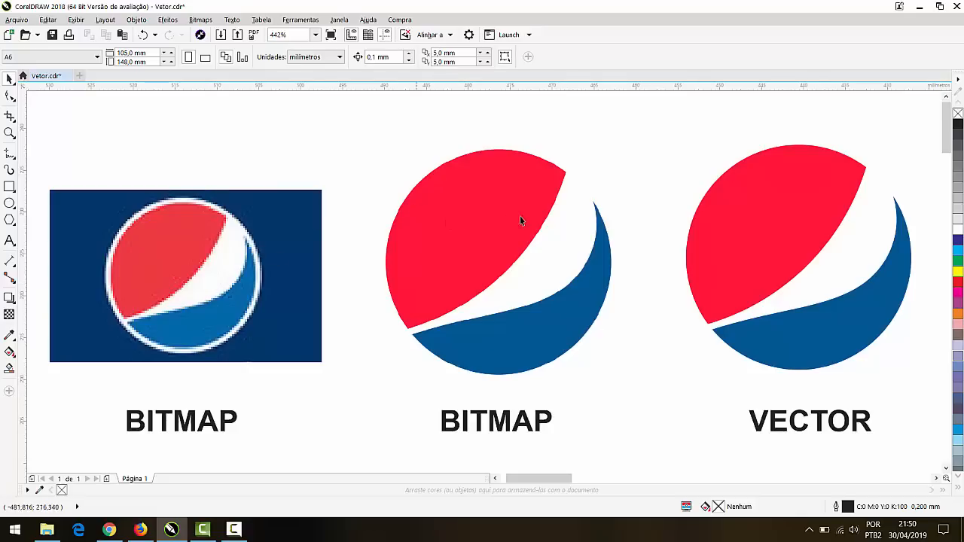
Step: Examine the red shape's outer edge in the middle bitmap logo up close for pixel steps
key("z")
left_click_drag(402, 185, 428, 212)
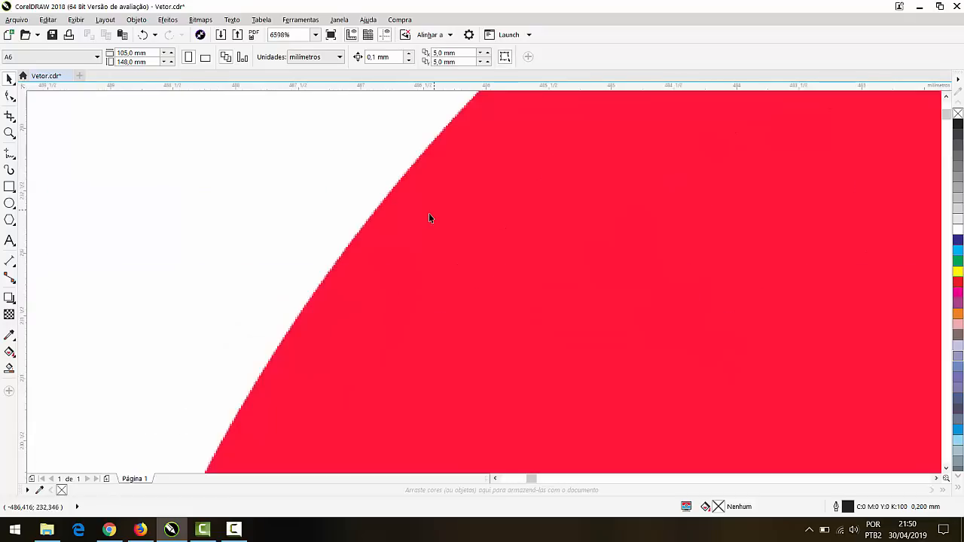
left_click_drag(370, 188, 483, 296)
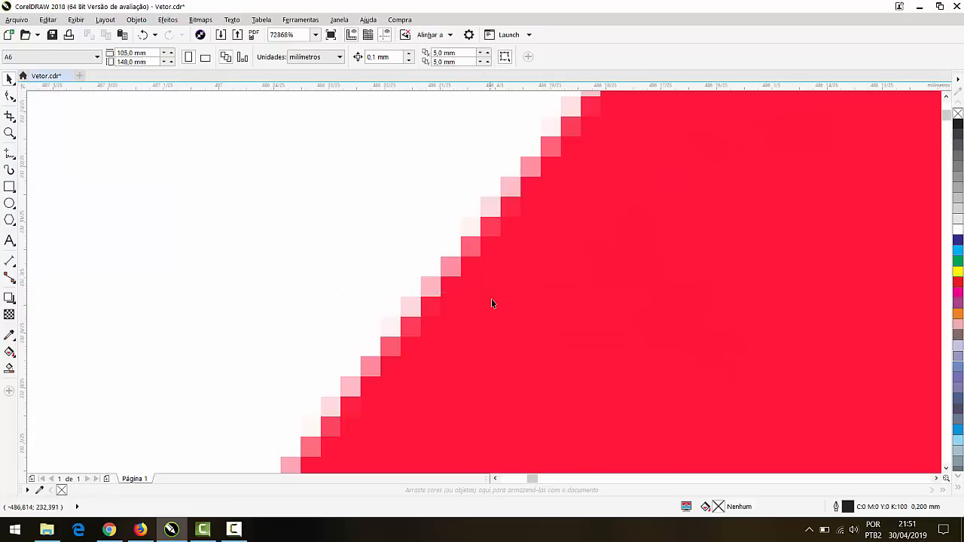
key("F2")
left_click_drag(465, 200, 534, 280)
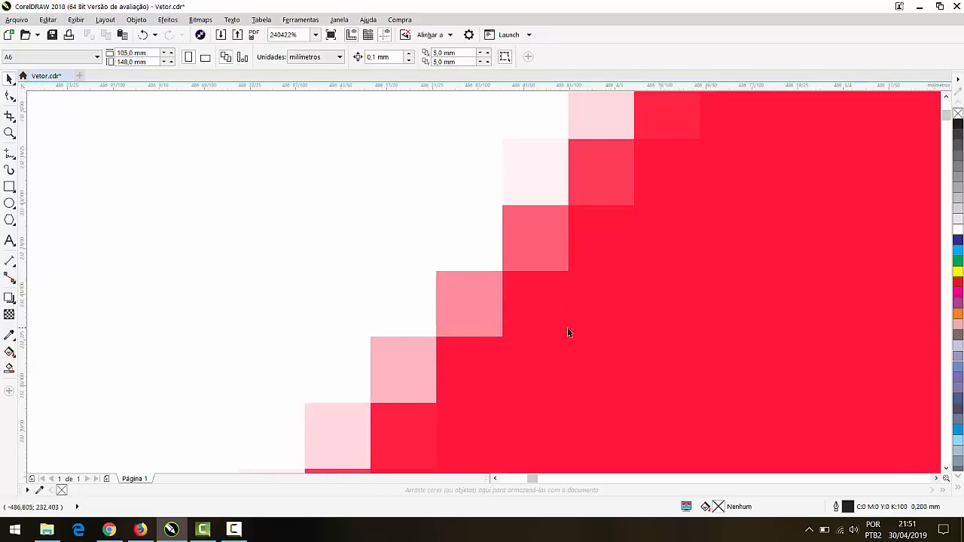
scroll(554, 331, "down", 1)
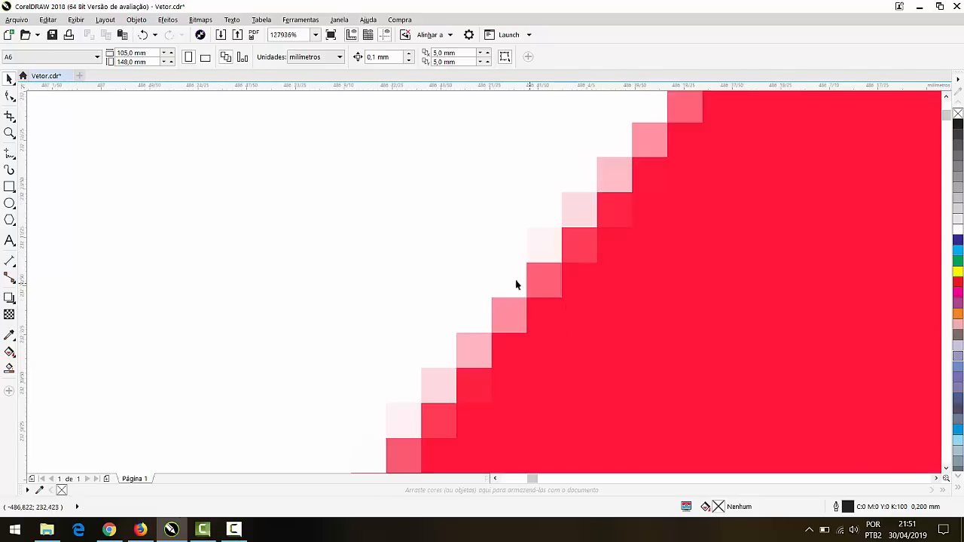
key("F4")
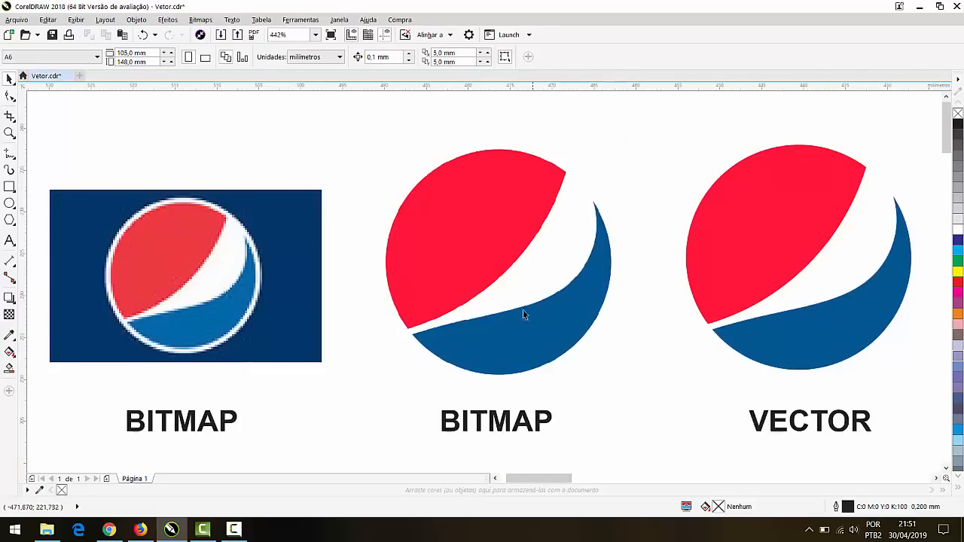
Step: Examine the vector logo's red outer edge at increasing magnification to check its sharpness
left_click(604, 388)
left_click(858, 364)
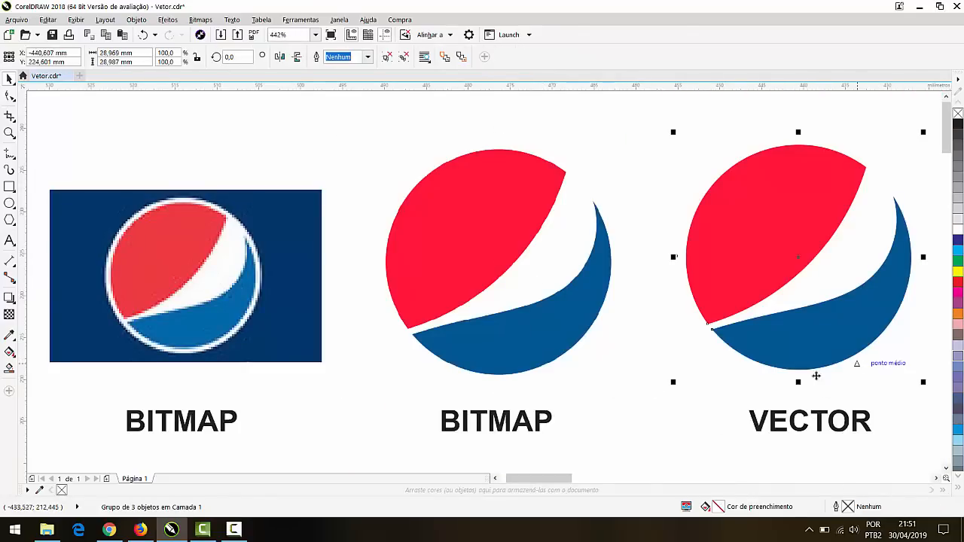
left_click(621, 127)
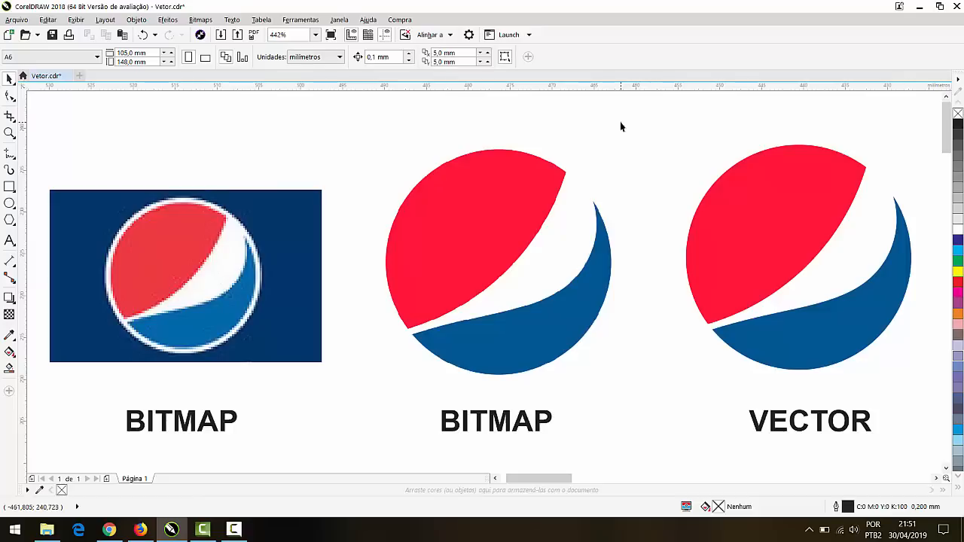
key("z")
left_click_drag(723, 166, 765, 210)
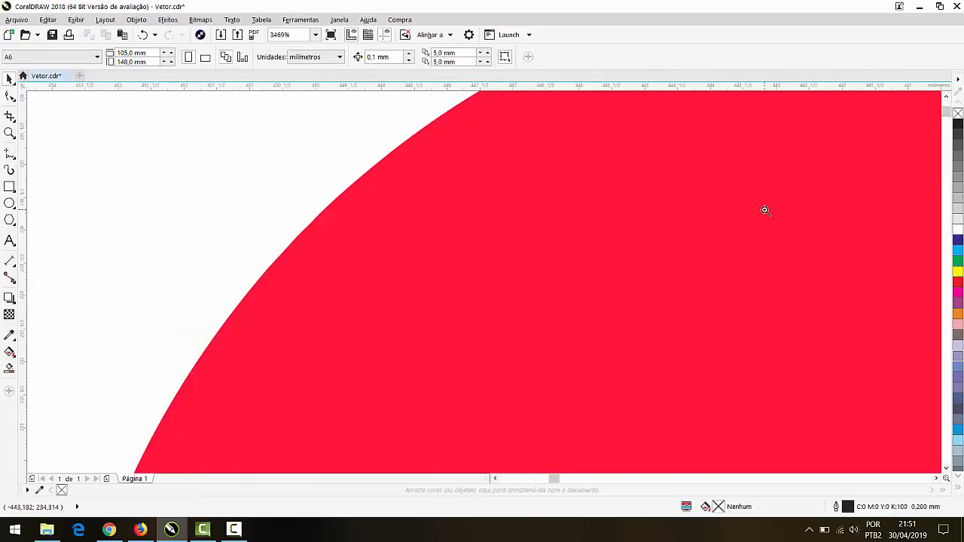
left_click_drag(368, 118, 480, 194)
left_click_drag(375, 150, 505, 234)
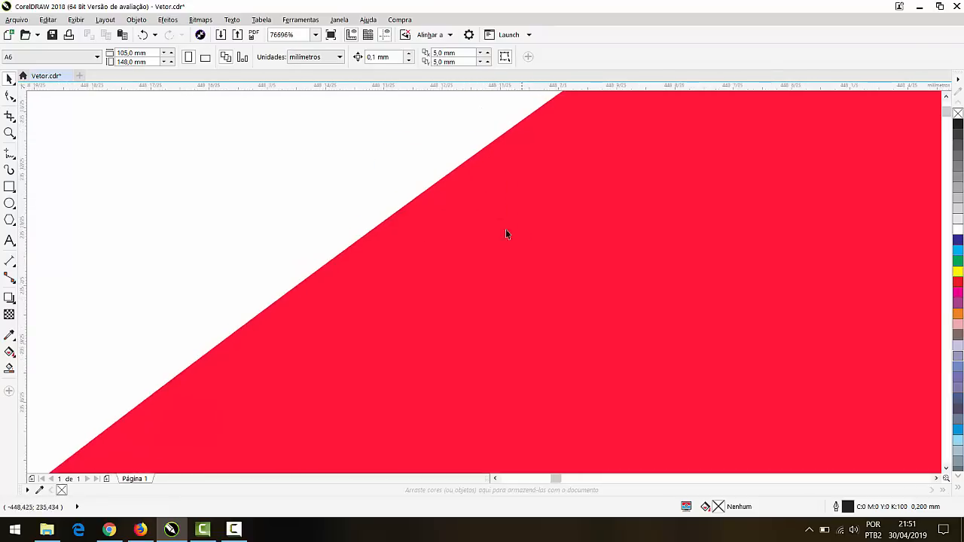
left_click_drag(363, 169, 497, 244)
left_click_drag(394, 208, 539, 290)
left_click_drag(394, 251, 492, 324)
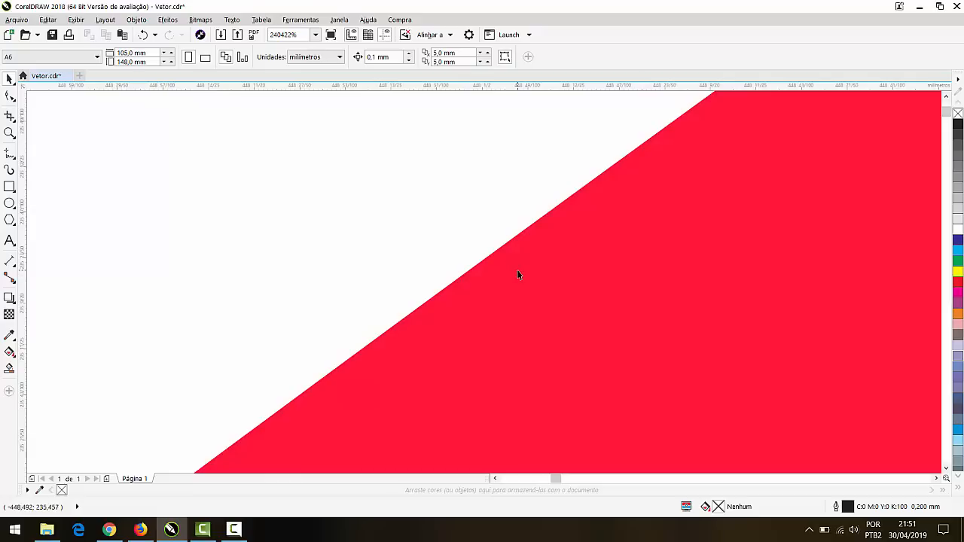
key("F4")
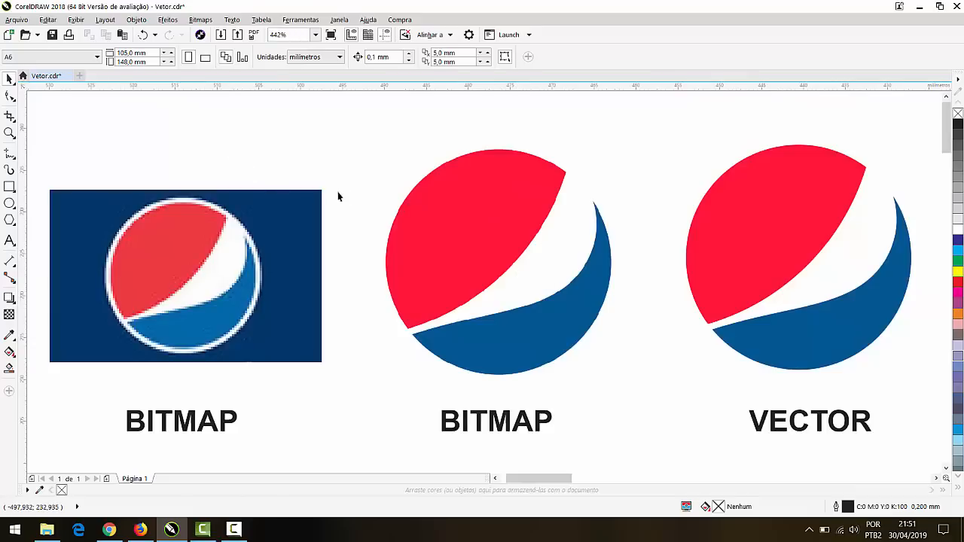
Step: Select the three logos in turn to compare their object types, and inspect the low-resolution bitmap up close
left_click(497, 239)
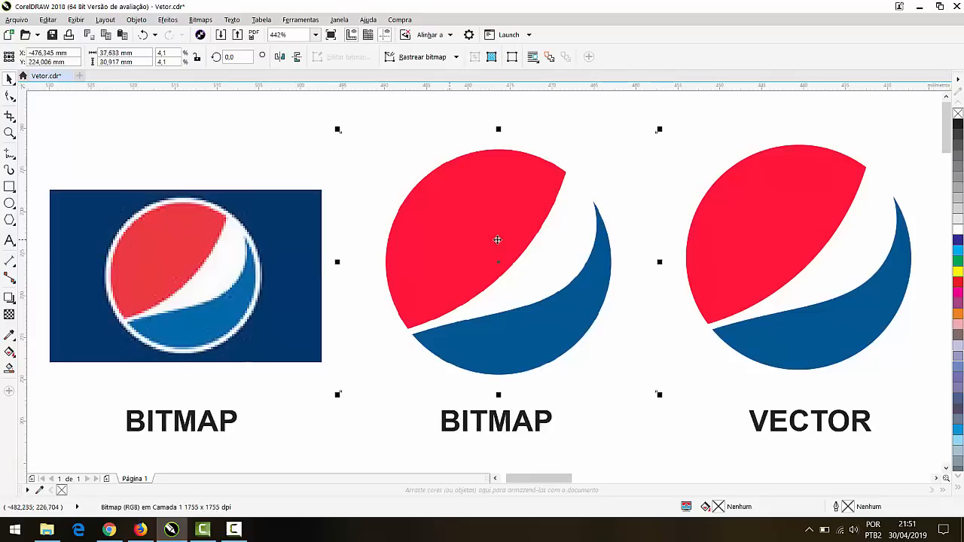
left_click(711, 260)
left_click(271, 274)
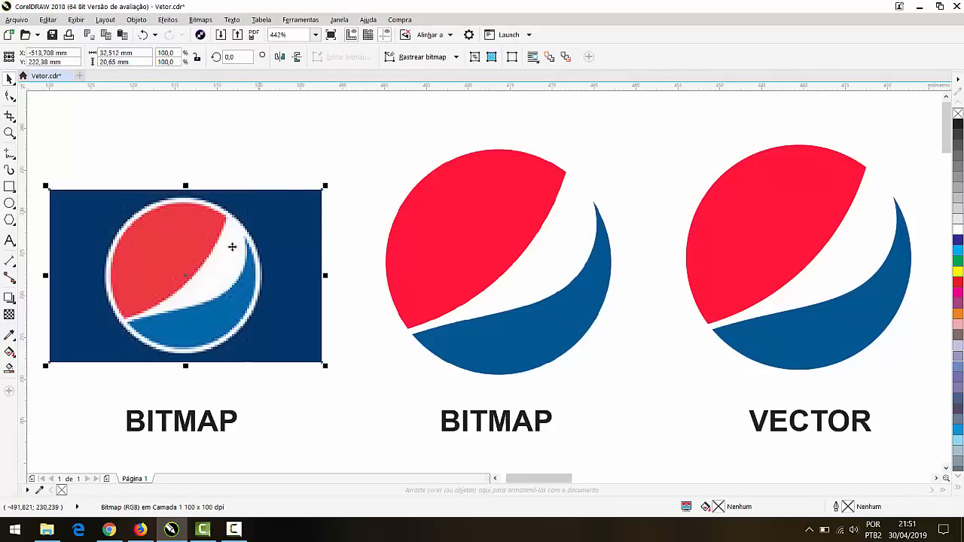
left_click(360, 206)
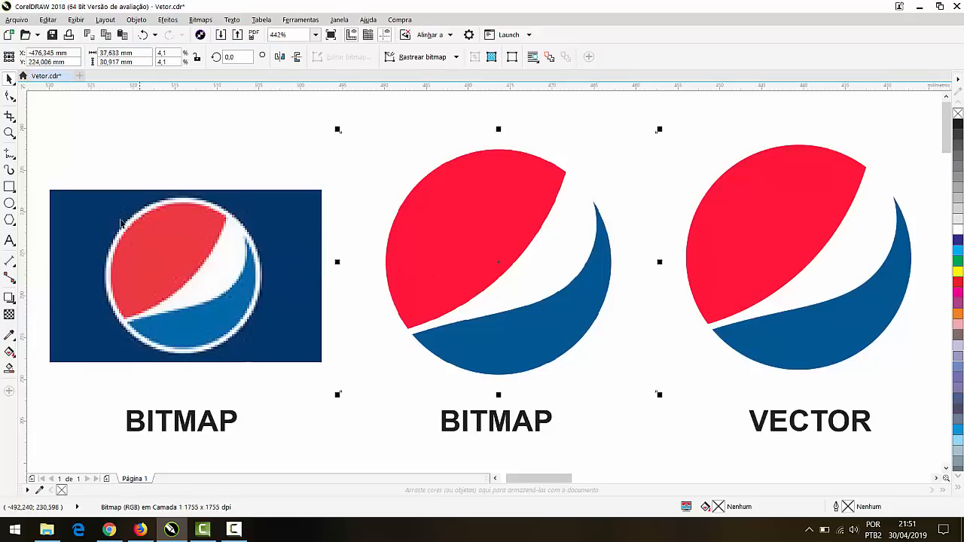
left_click(231, 167)
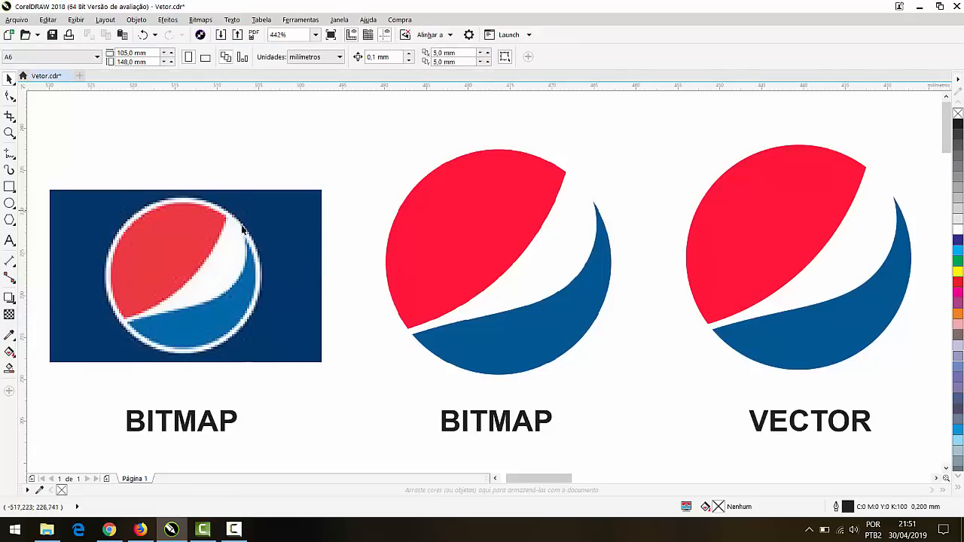
left_click(186, 243)
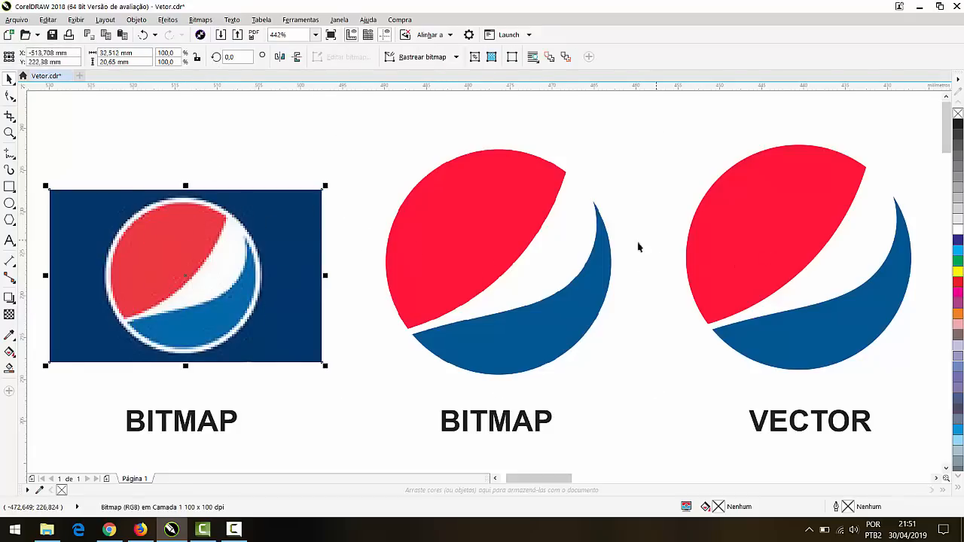
scroll(121, 248, "up", 3)
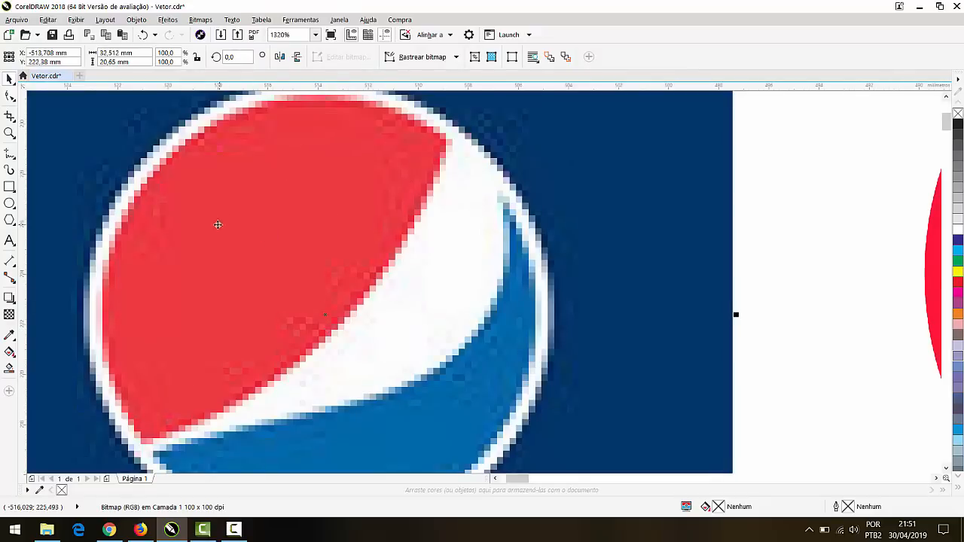
scroll(306, 239, "down", 3)
Step: Compare the red shape's edge in the middle bitmap with the same edge in the vector logo up close
key("z")
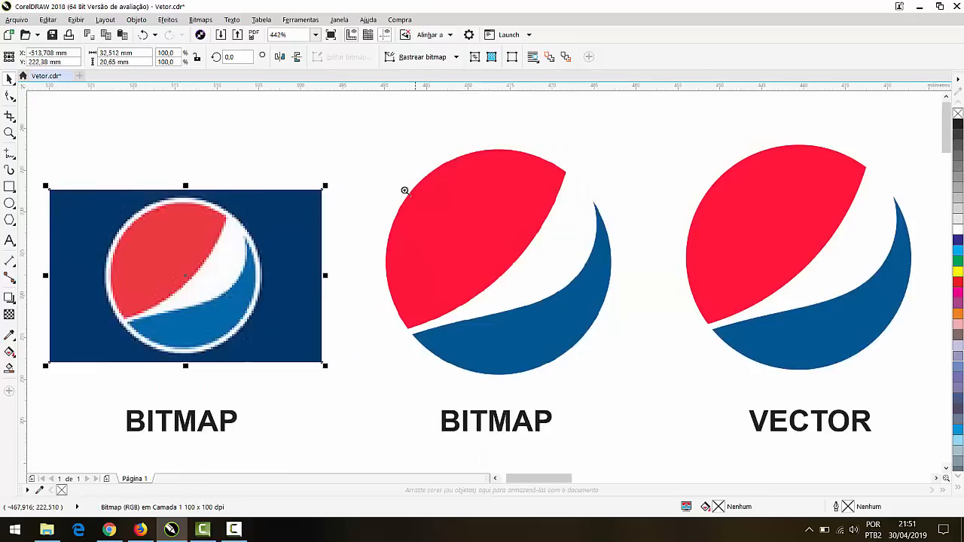
left_click_drag(401, 181, 533, 257)
left_click_drag(209, 125, 253, 160)
key("F4")
left_click_drag(736, 201, 814, 265)
key("F4")
Step: Move the vector logo over the middle bitmap to compare their edges up close, and undo the move
left_click_drag(818, 228, 539, 209)
left_click(727, 203)
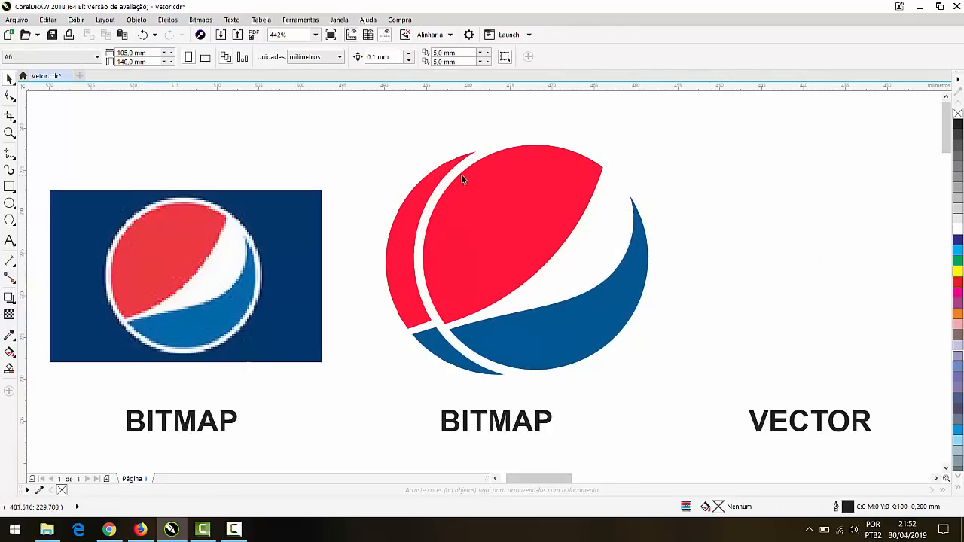
key("z")
left_click_drag(432, 153, 482, 194)
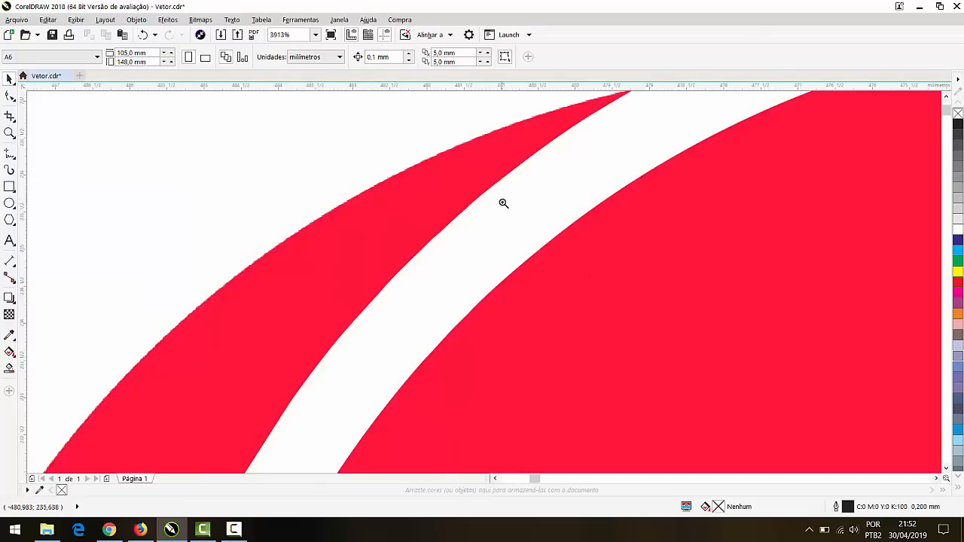
left_click(504, 205)
left_click(574, 218)
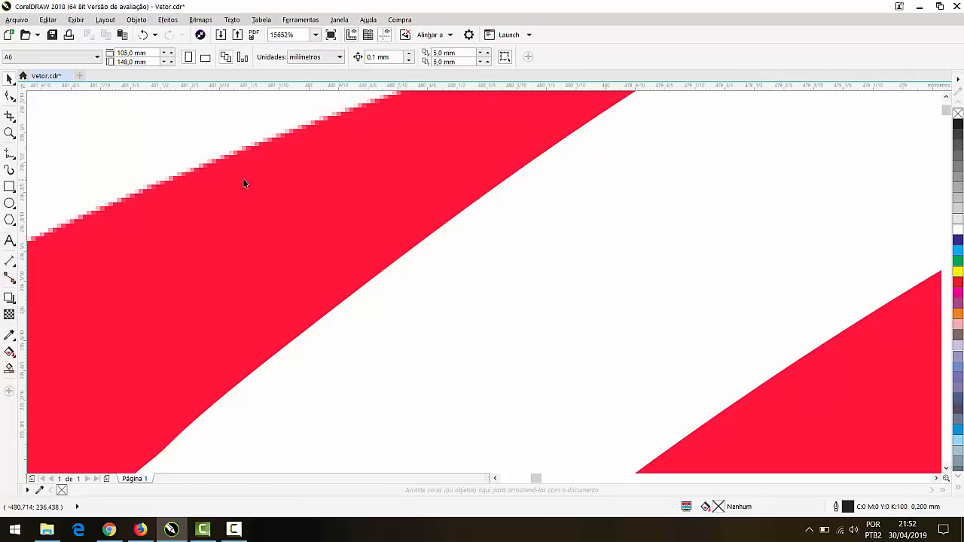
scroll(280, 191, "down", 6)
key("ctrl+z")
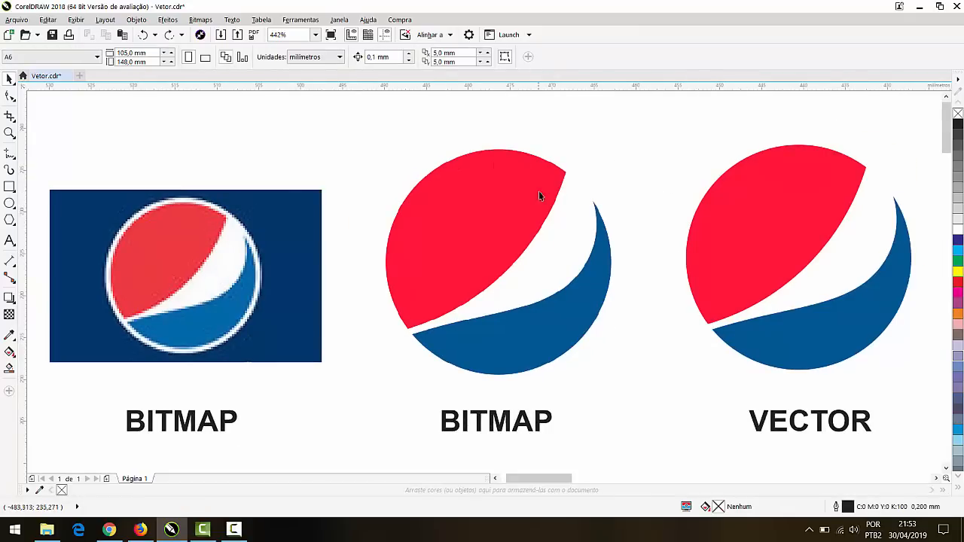
Step: Select the vector logo and the middle bitmap logo in turn to compare how each behaves as an object
left_click(729, 223)
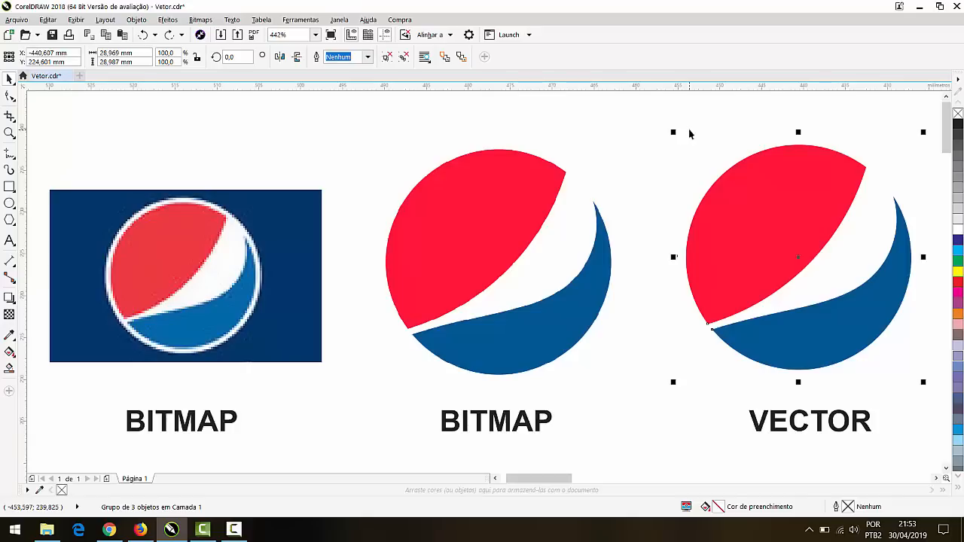
left_click(752, 120)
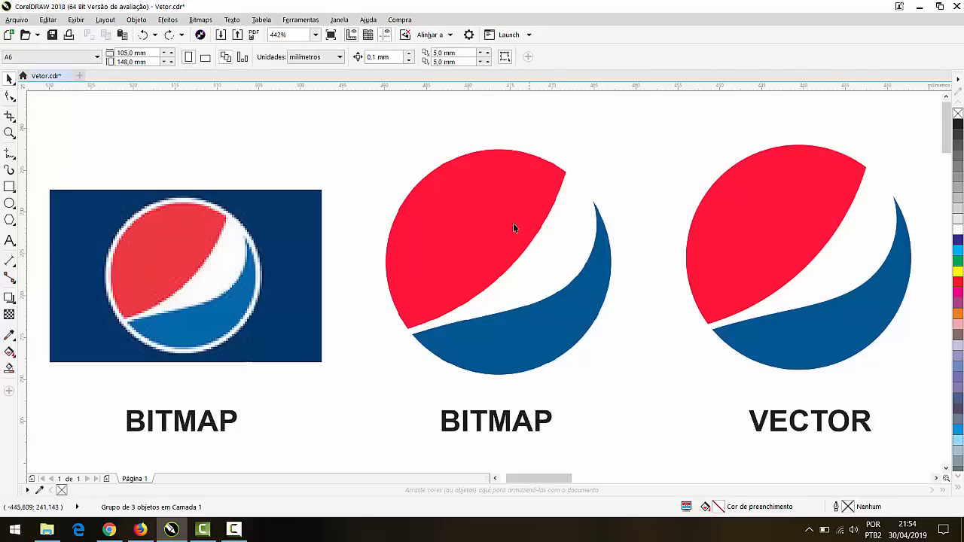
left_click(513, 224)
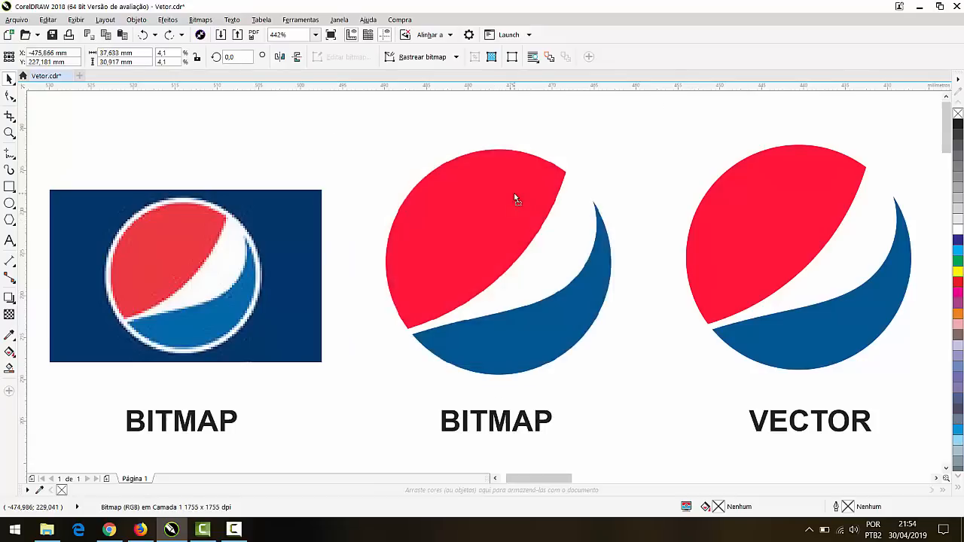
left_click(592, 198)
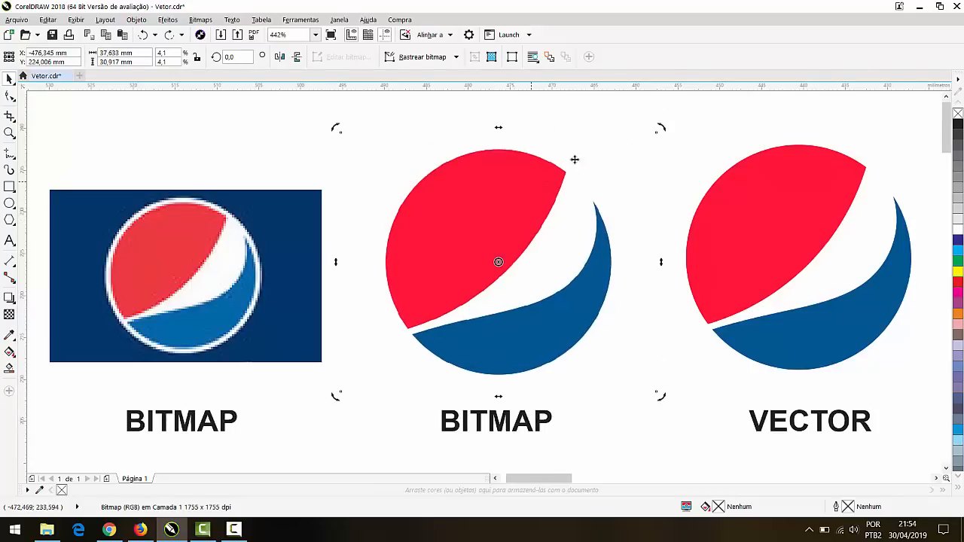
Step: Fill both coloured shapes of the vector logo with black, and recolour the upper shape red
left_click(836, 203)
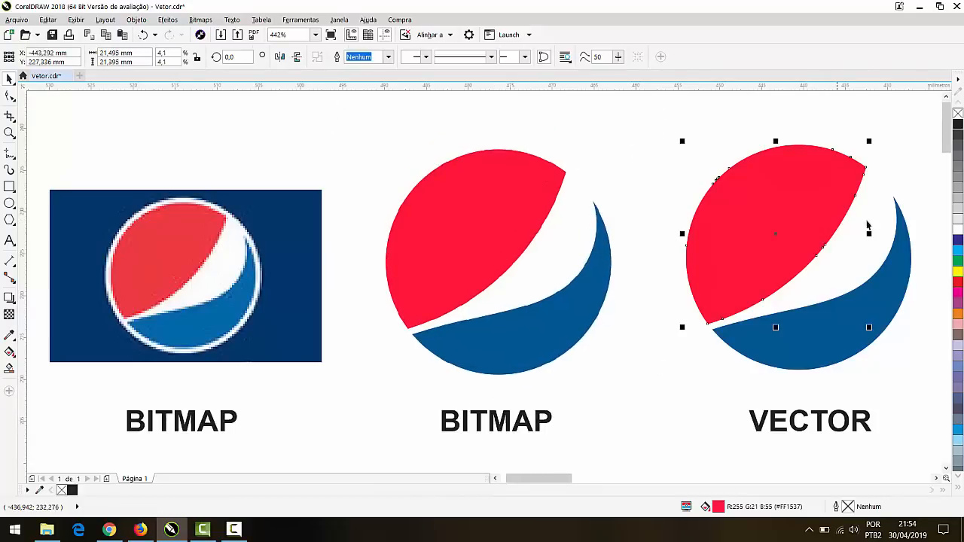
left_click(957, 124)
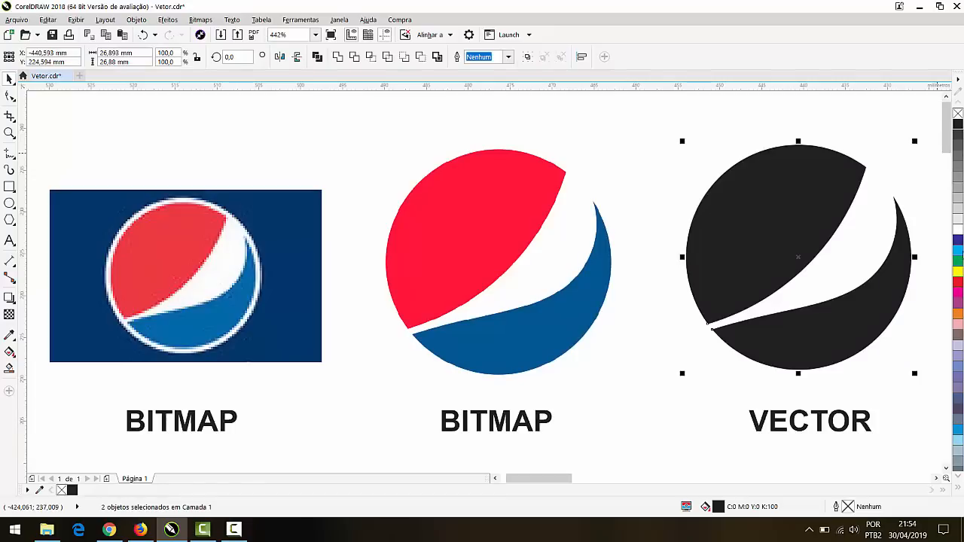
left_click(815, 200)
left_click(957, 282)
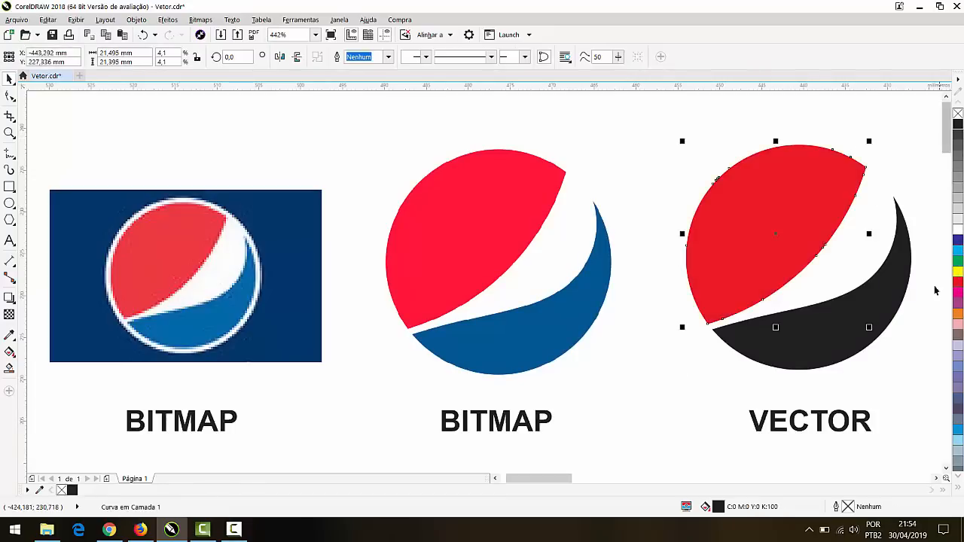
Step: Fill the lower shape of the vector logo with 30% black grey and clear the selection
left_click(914, 260)
left_click(909, 280)
left_click(957, 200)
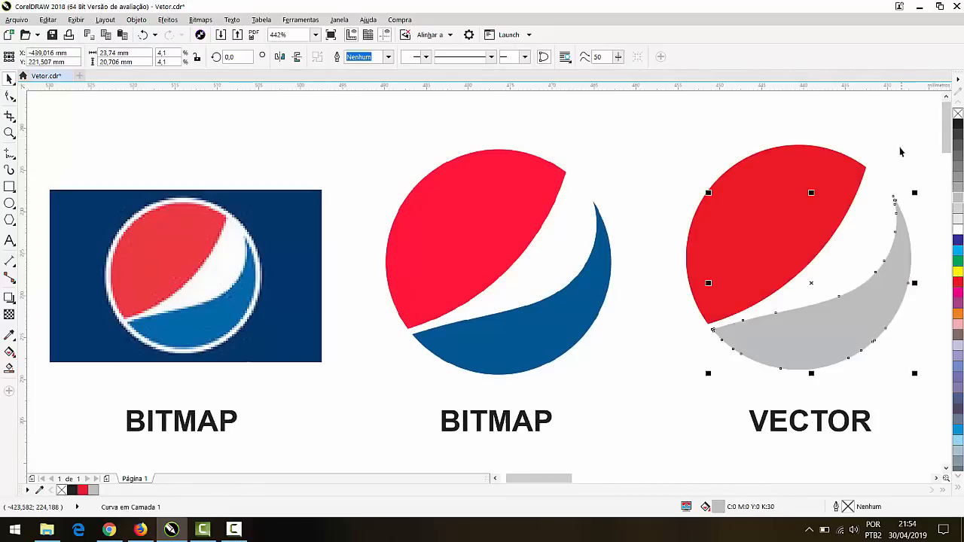
left_click(886, 148)
Step: Try to fill the middle bitmap logo with a dark grey, and select the left bitmap as a whole
left_click(543, 212)
left_click(957, 165)
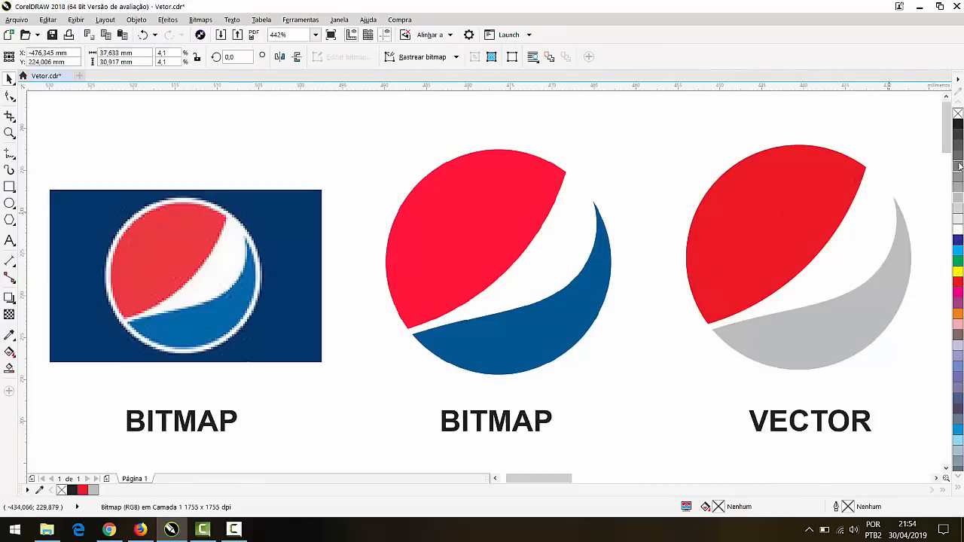
left_click(667, 187)
left_click(272, 221)
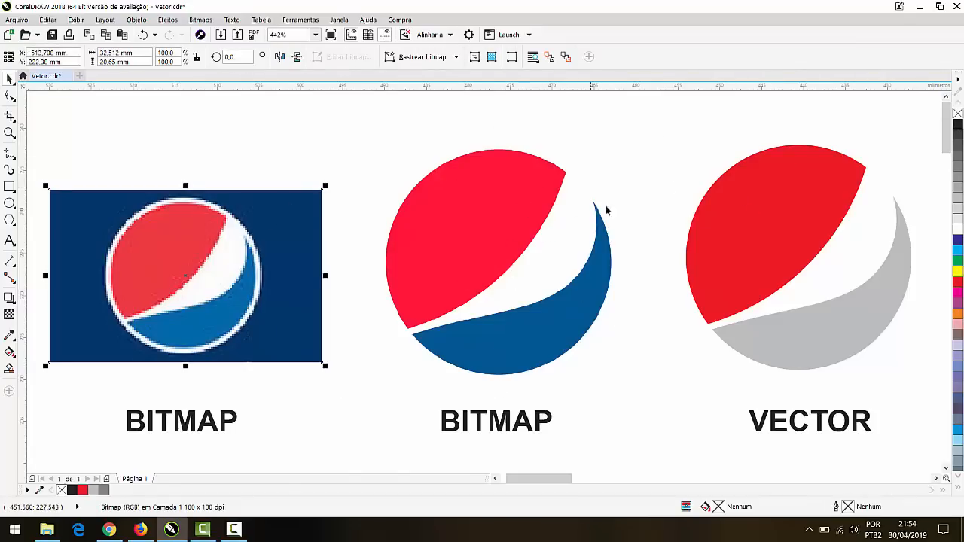
Step: Undo the recolouring of the vector logo's upper and lower shapes
key("ctrl+z")
key("ctrl+z")
key("ctrl+z")
key("ctrl+z")
key("ctrl+z")
key("ctrl+z")
key("ctrl+z")
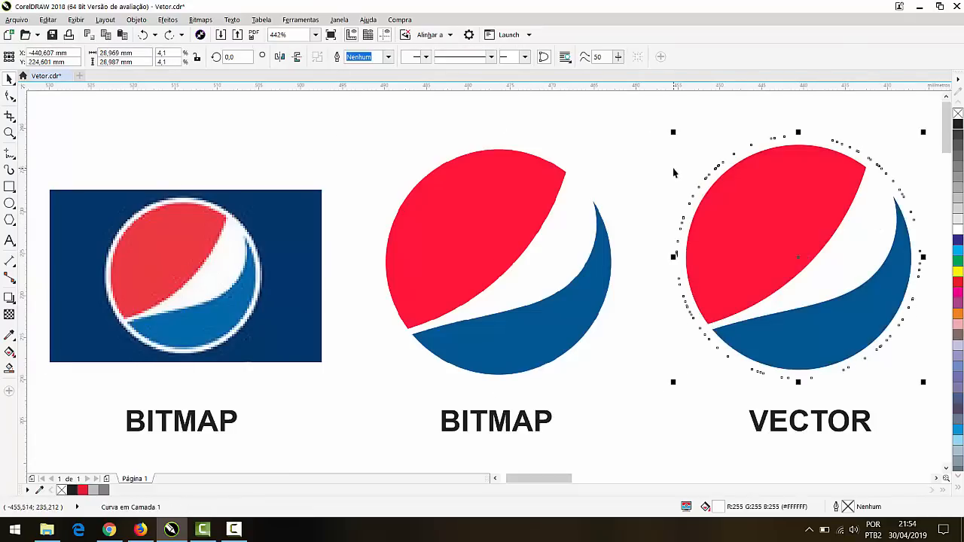
key("ctrl+z")
key("ctrl+z")
key("ctrl+z")
key("ctrl+z")
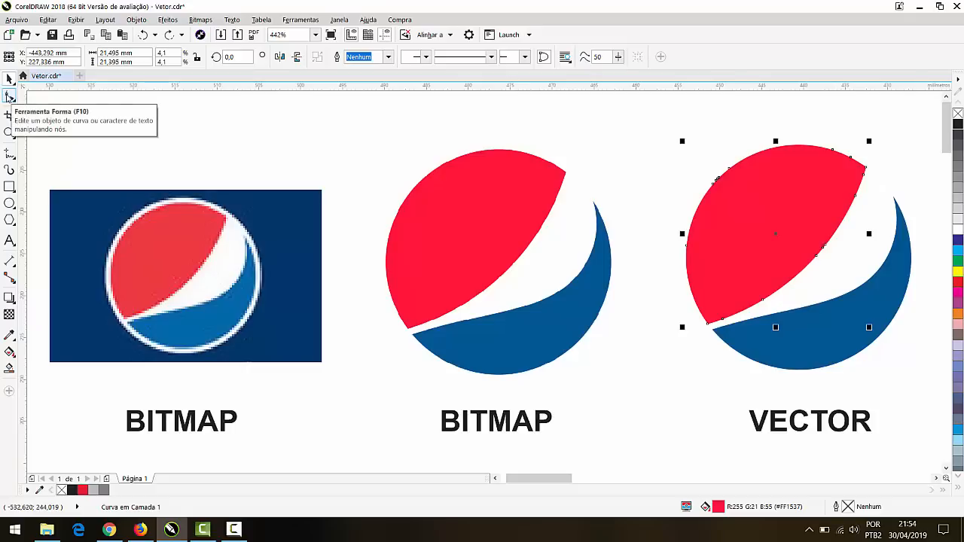
Step: Reshape the inner edge of the vector logo's red shape by moving three of its nodes with the Shape tool
left_click(9, 96)
left_click_drag(824, 245, 740, 188)
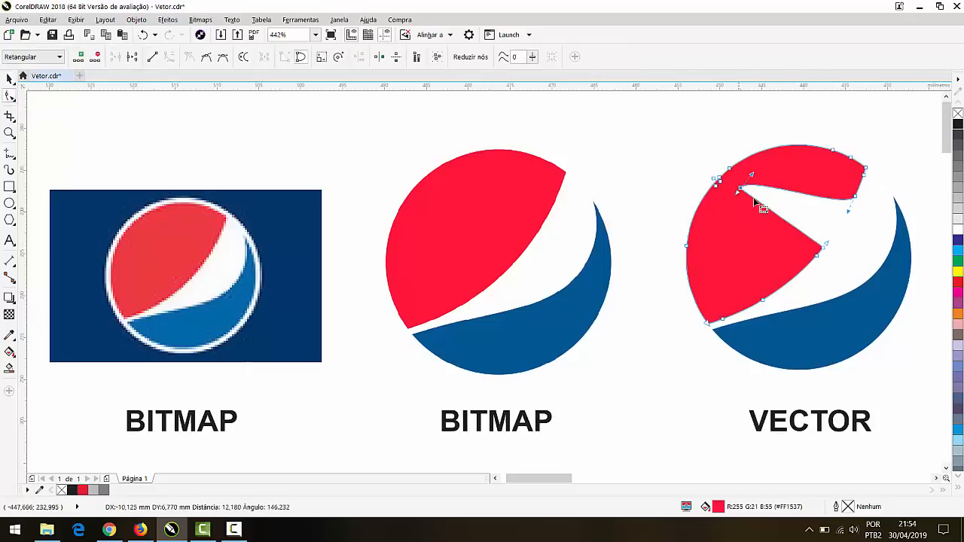
left_click_drag(822, 248, 753, 253)
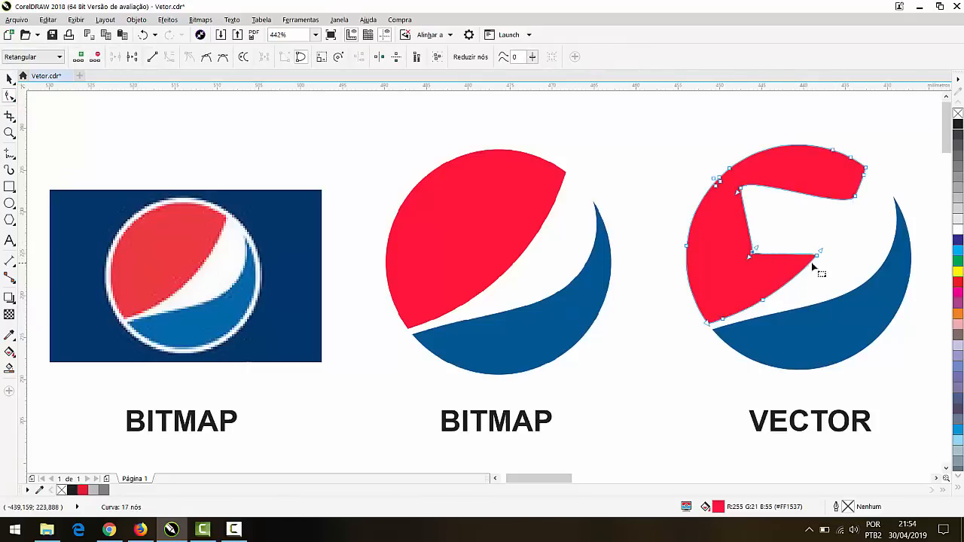
left_click_drag(821, 263, 846, 226)
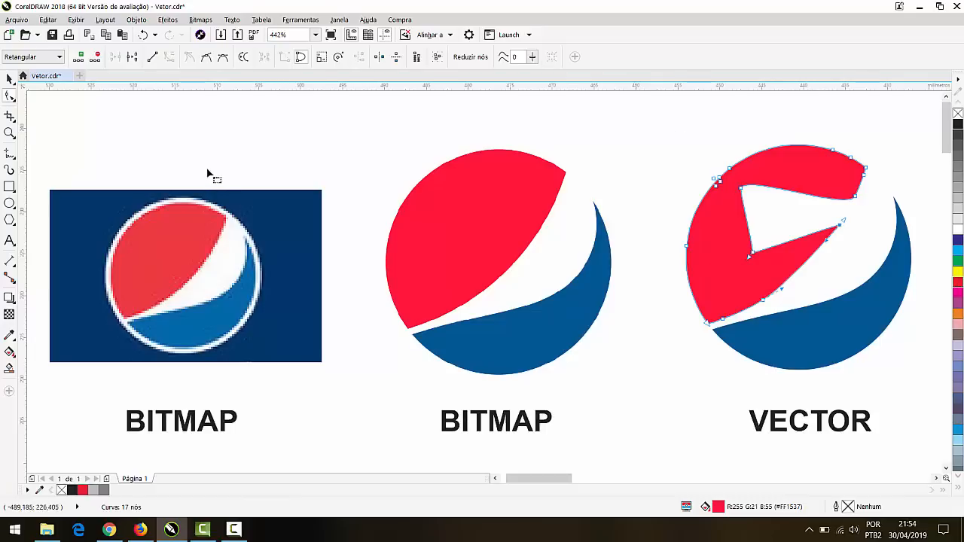
Step: Check the middle bitmap's nodes with the Shape tool, undo the node edits on the vector's red shape, and clear the selection
left_click(475, 269)
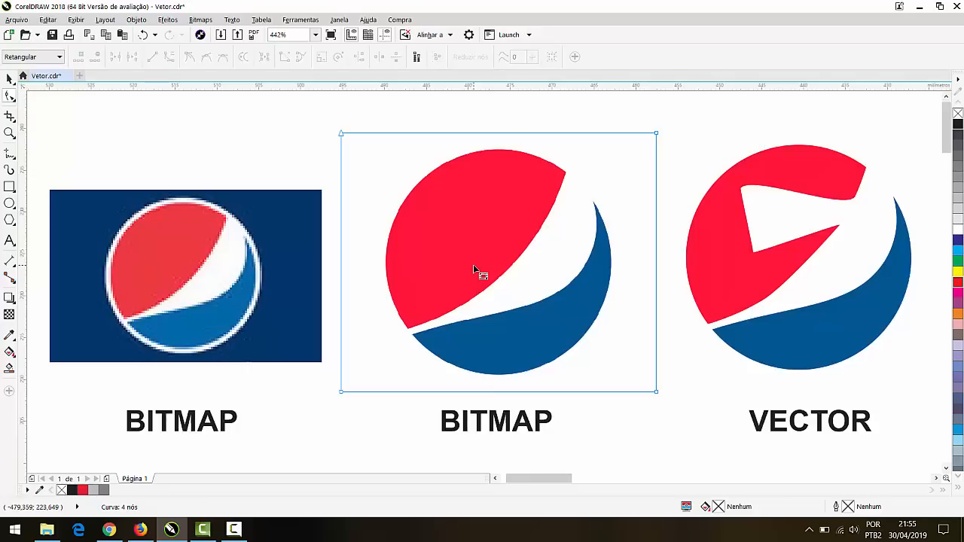
key("ctrl+z")
key("ctrl+z")
key("ctrl+z")
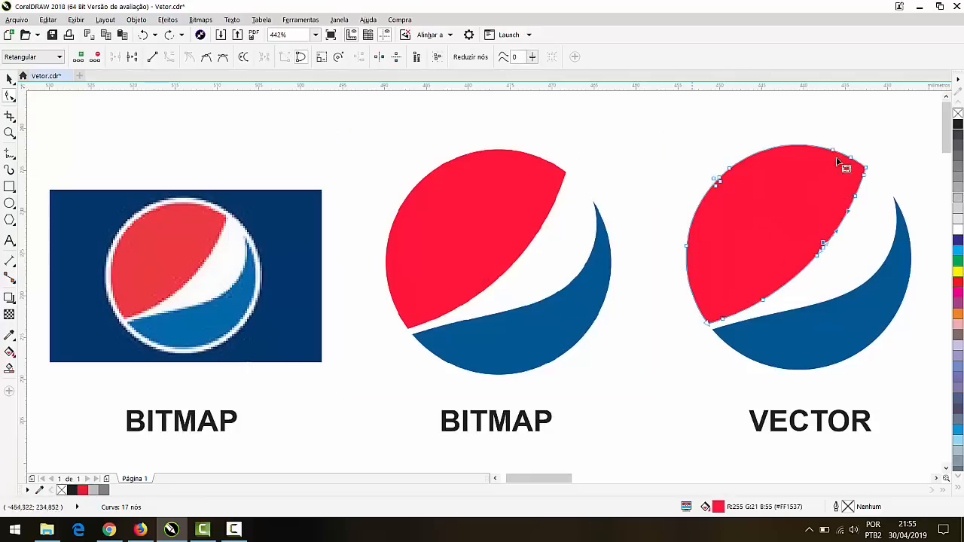
left_click(9, 79)
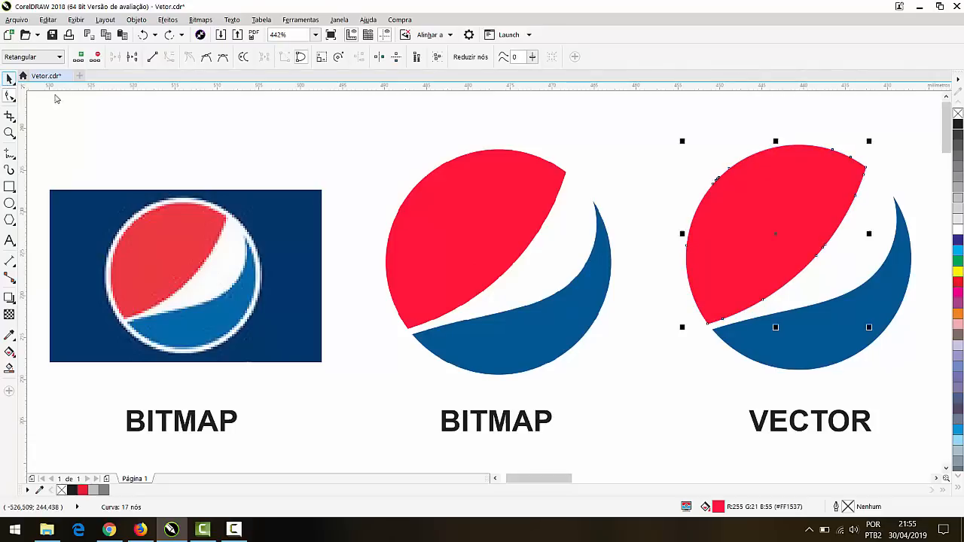
left_click(55, 98)
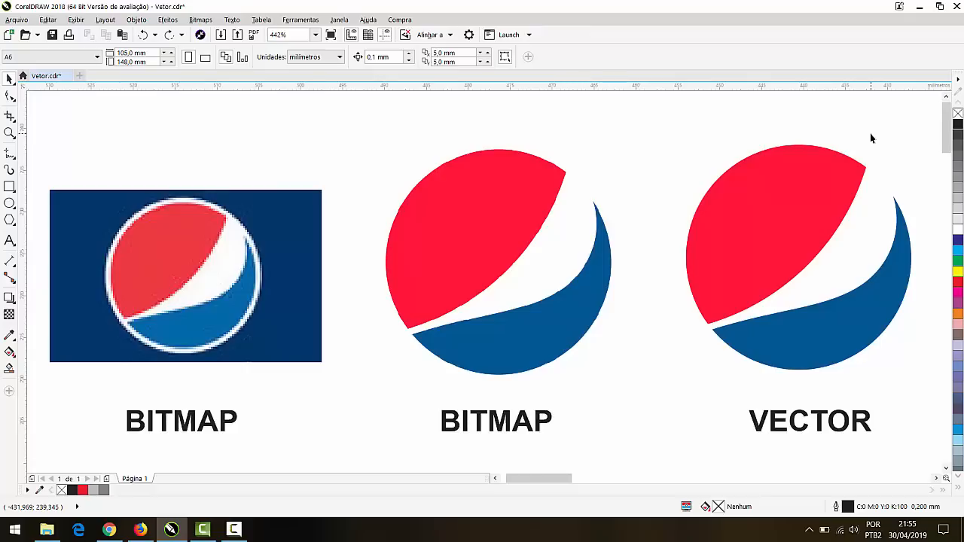
scroll(743, 304, "down", 2)
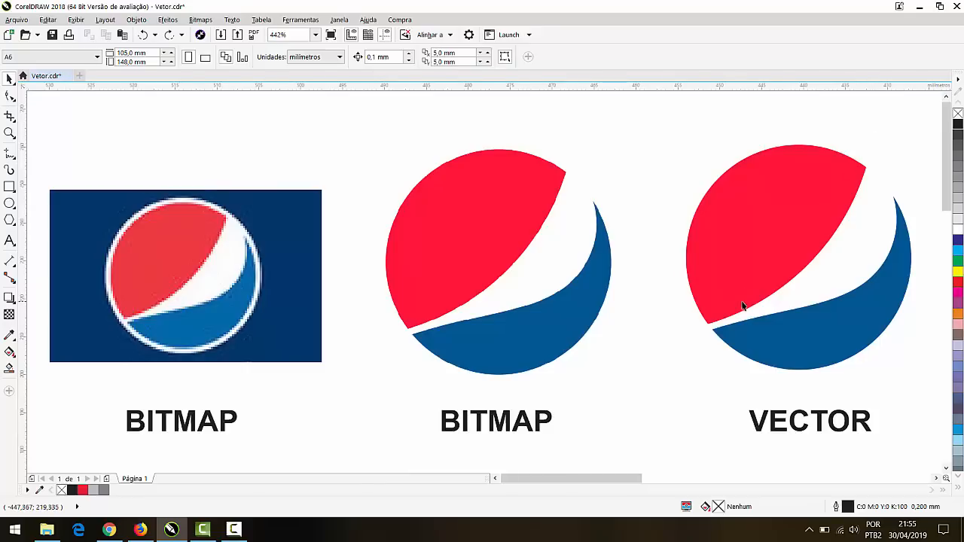
left_click_drag(890, 347, 680, 221)
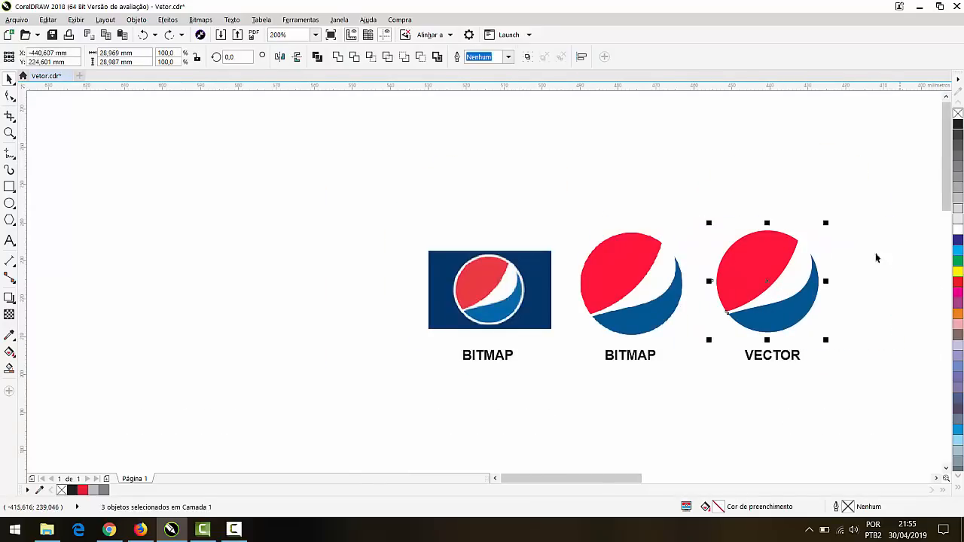
left_click(640, 205)
Step: Export the middle bitmap logo to the desktop as a JPG - Bitmaps JPEG file named a
left_click(631, 289)
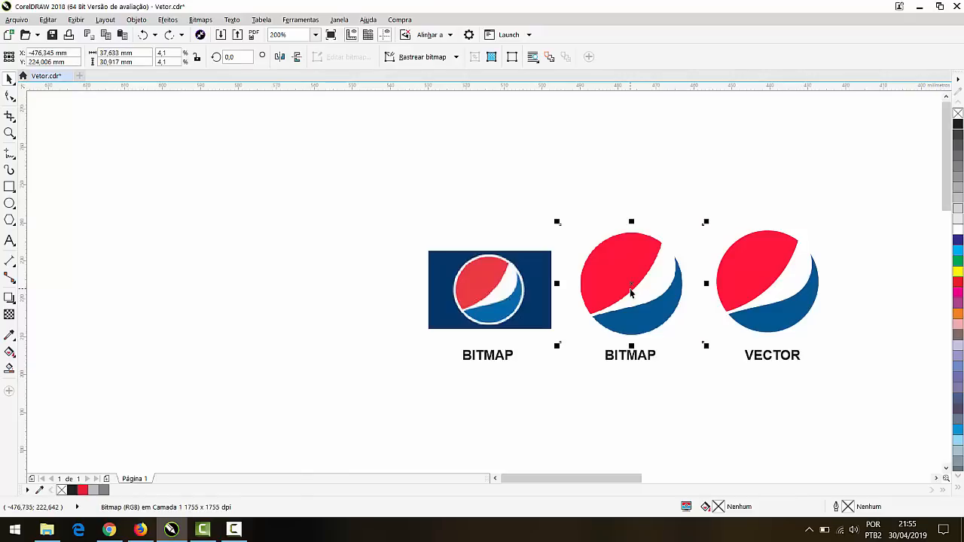
key("ctrl+e")
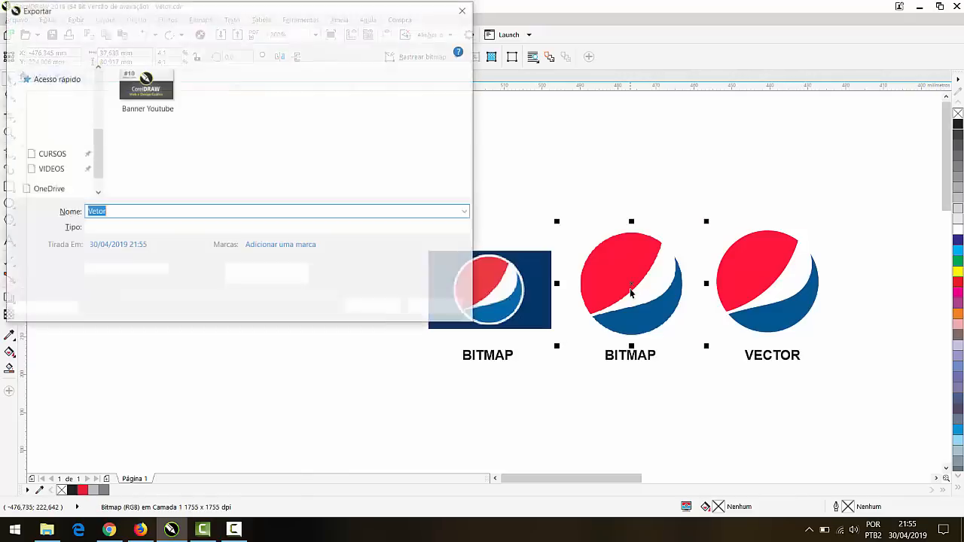
scroll(60, 113, "up", 3)
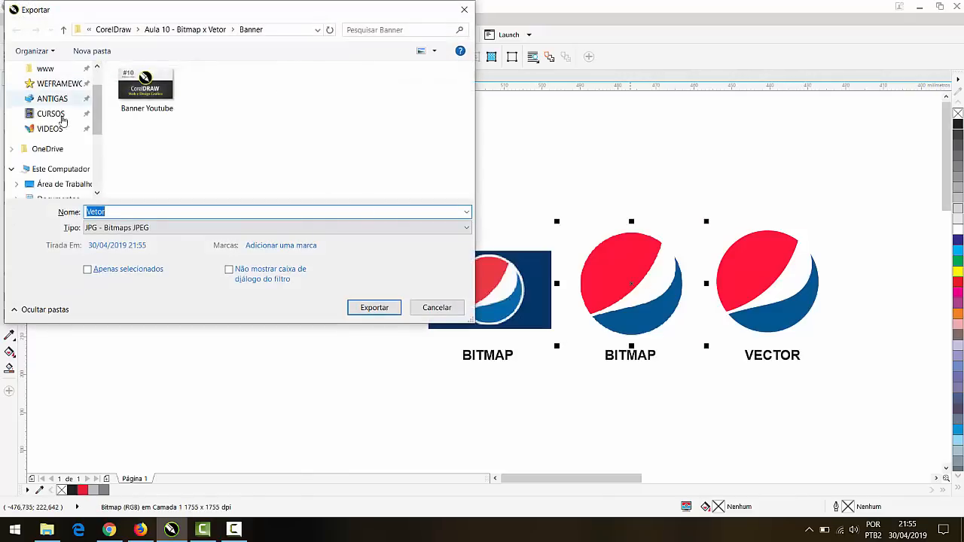
left_click(64, 184)
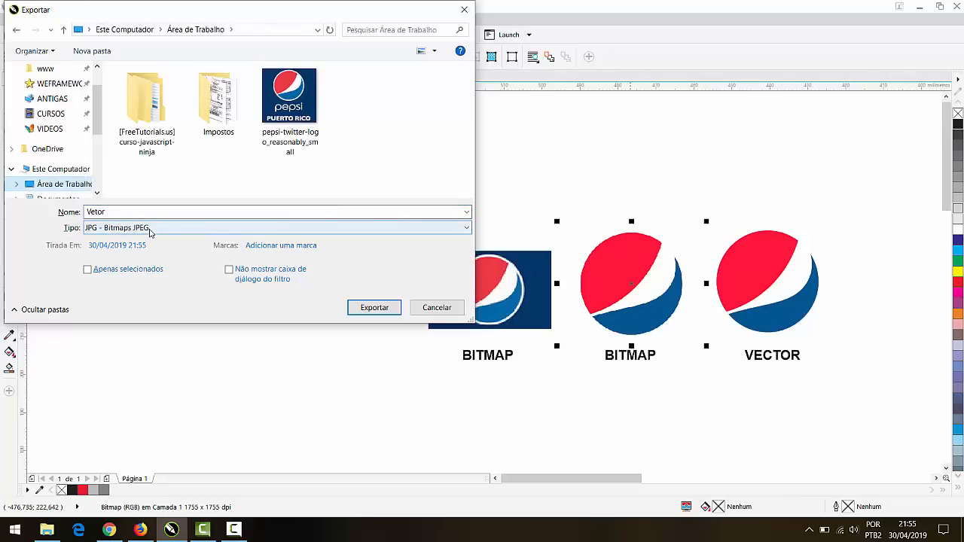
left_click(151, 229)
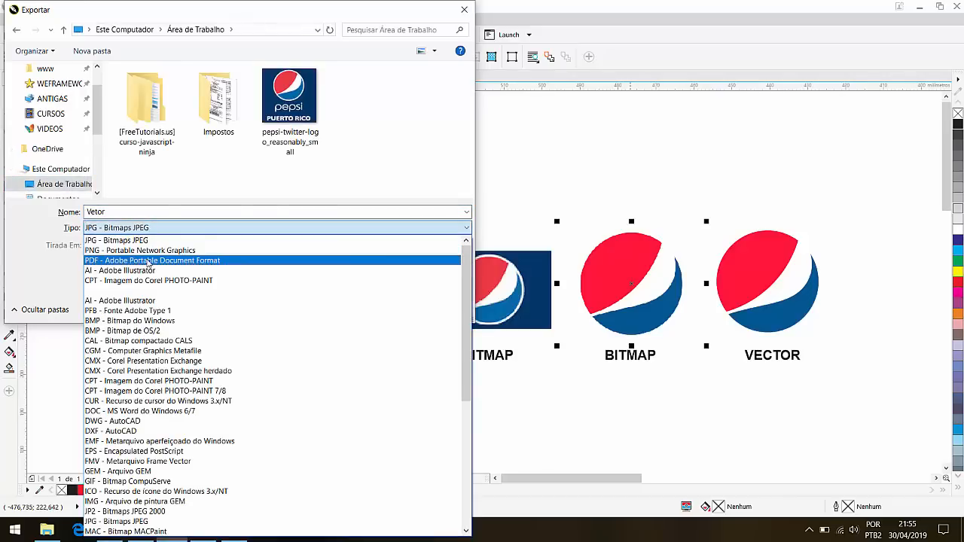
left_click(160, 240)
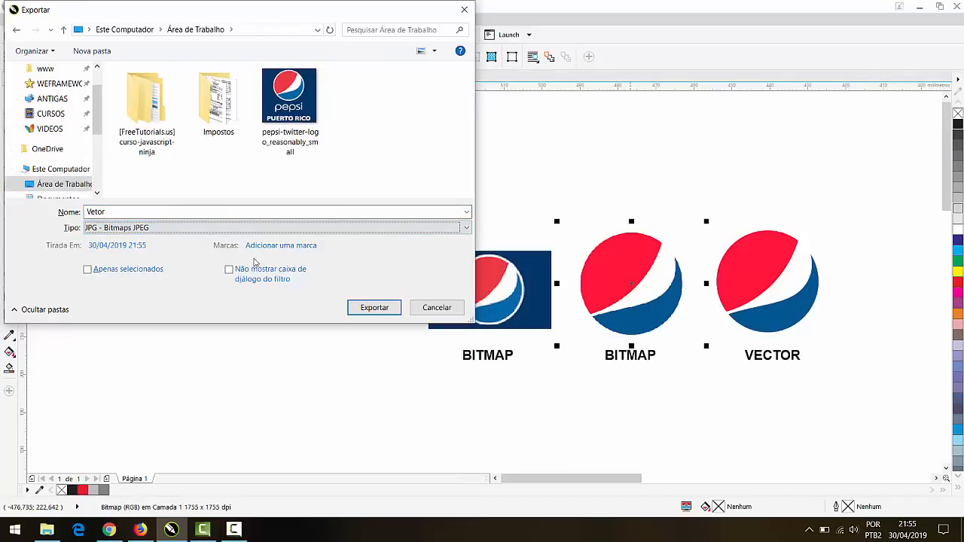
left_click(198, 210)
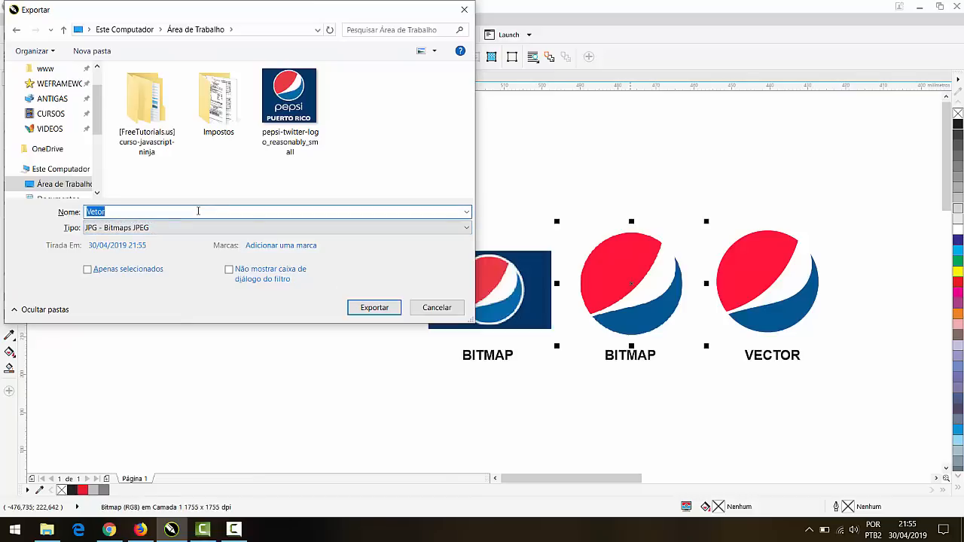
left_click(374, 307)
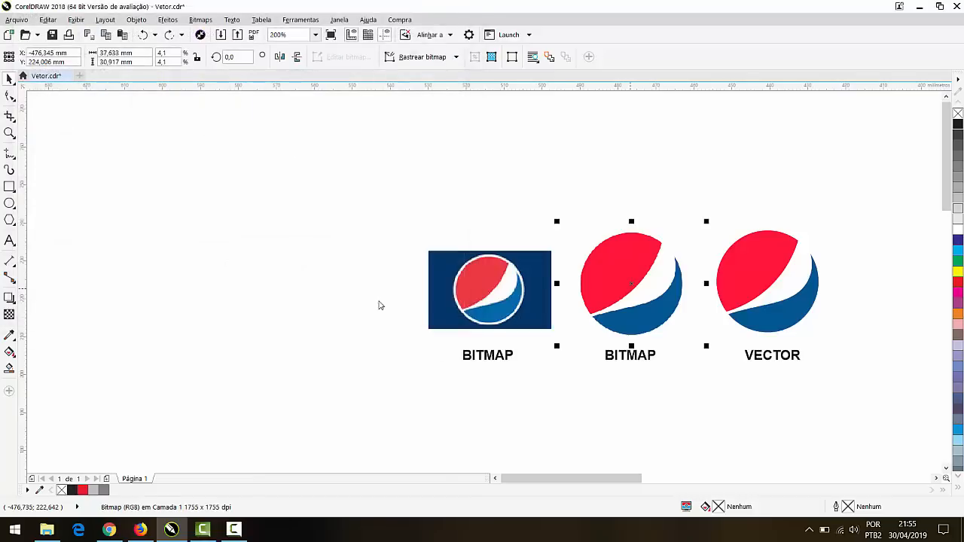
Step: View the exported JPG from the desktop, close it, and check the file's type, dimensions and size
key("super+d")
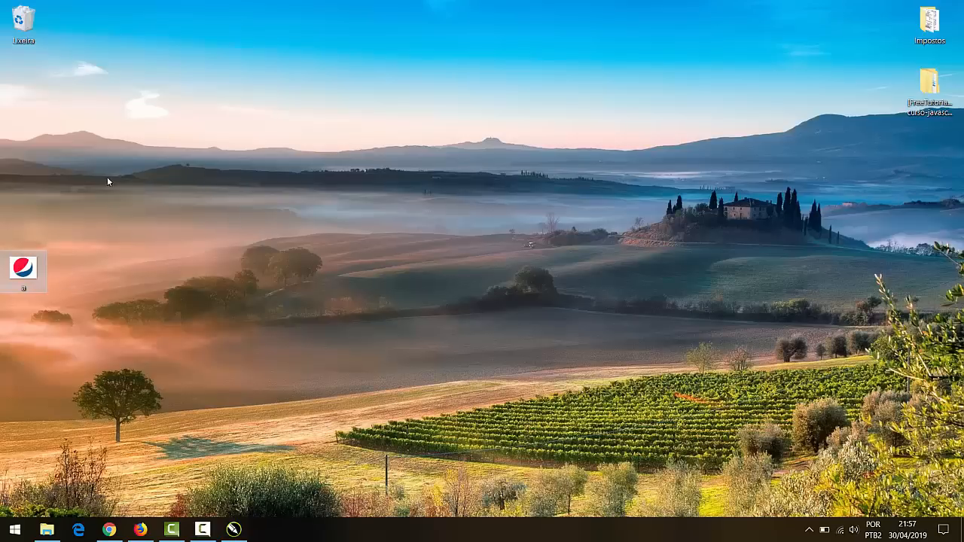
double_click(26, 284)
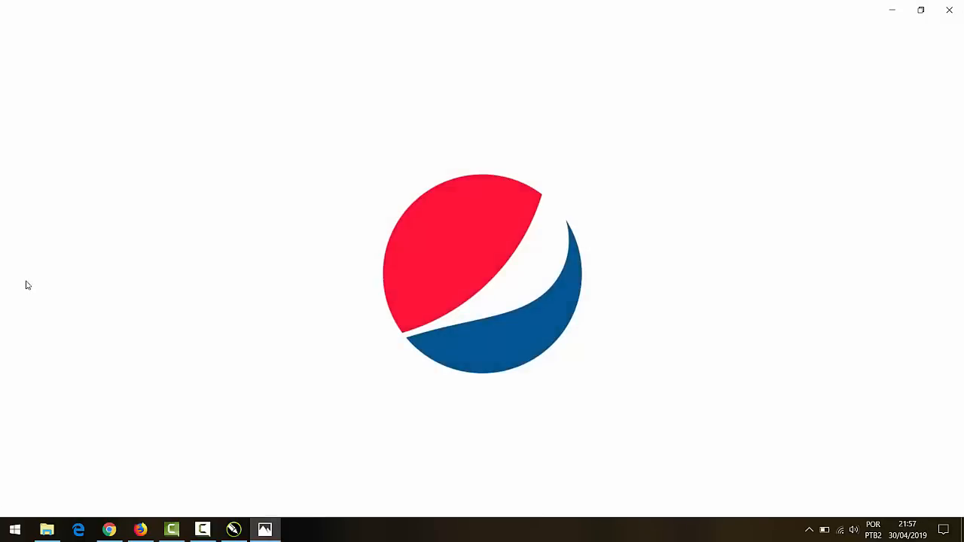
key("alt+F4")
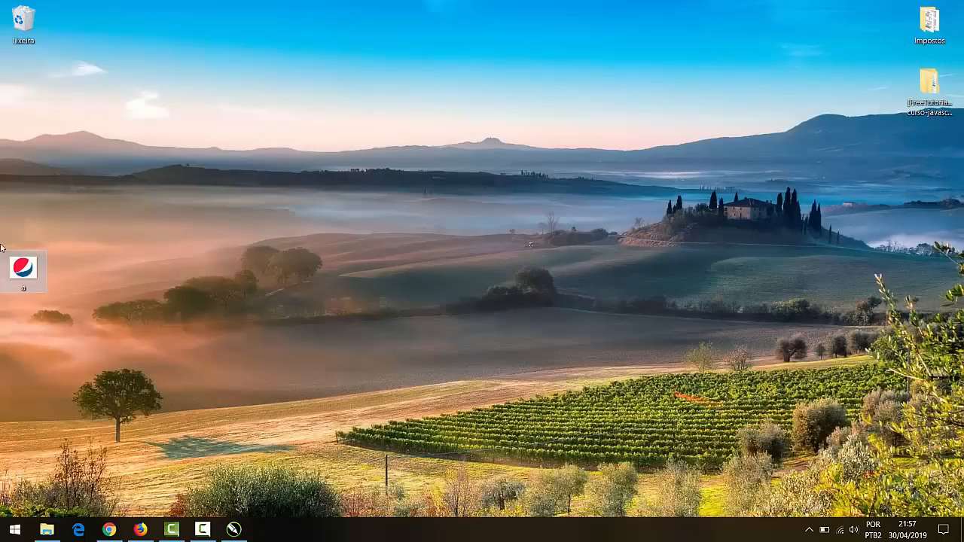
mouse_move(39, 281)
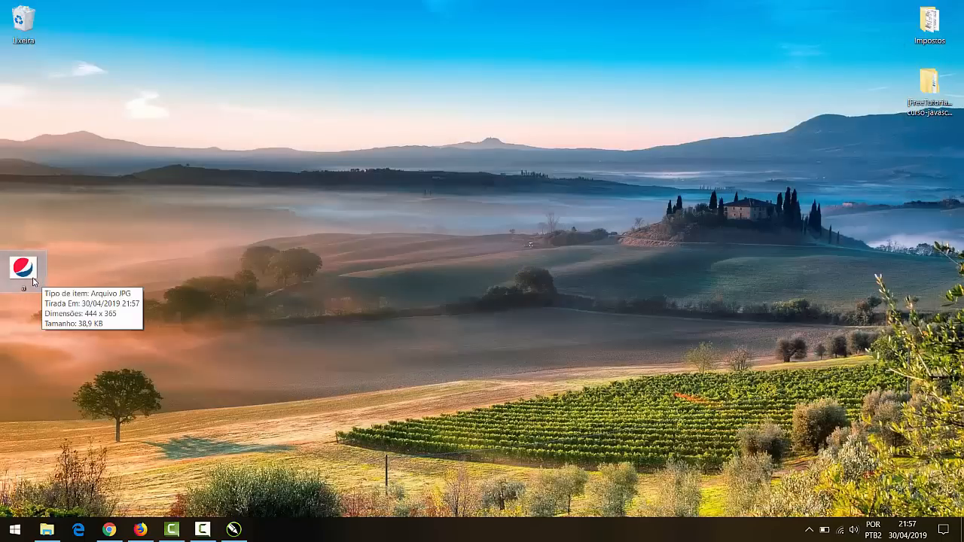
Step: Switch back to CorelDRAW and start exporting the vector logo group, with SVG - Scalable Vector Graphics as the file type
left_click(234, 529)
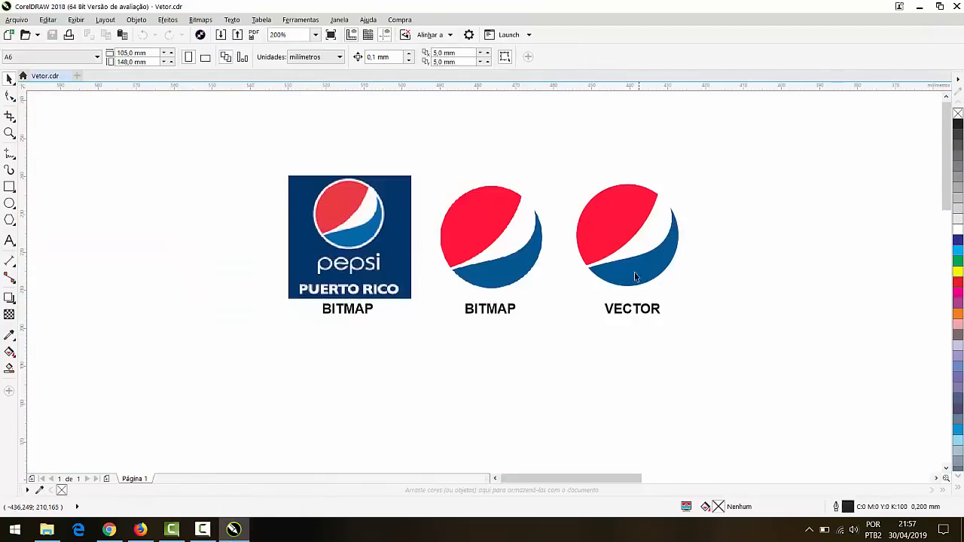
left_click(631, 234)
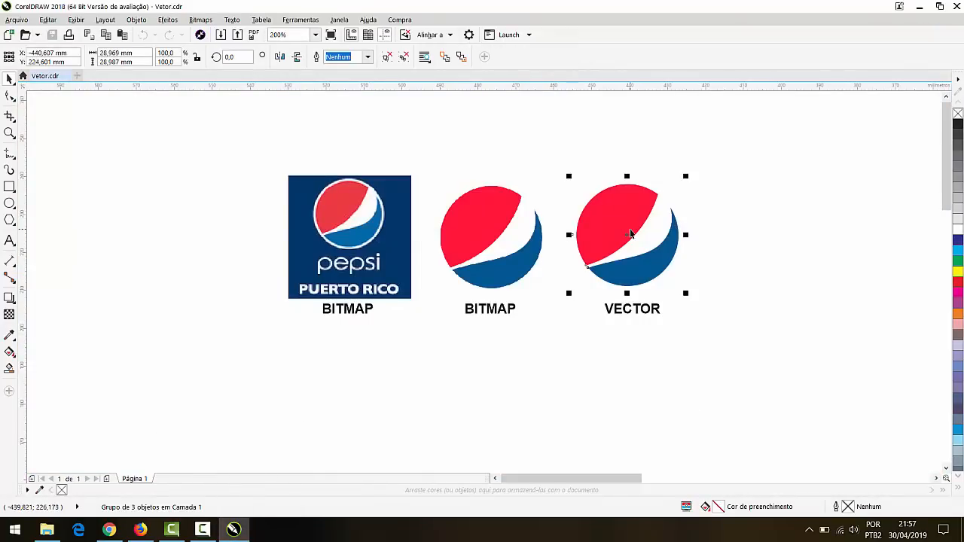
key("ctrl+e")
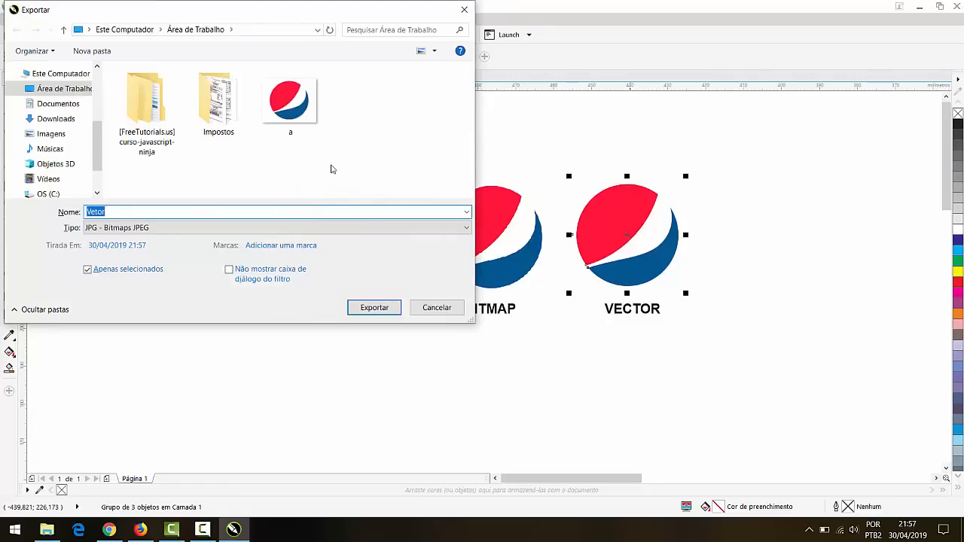
left_click(254, 228)
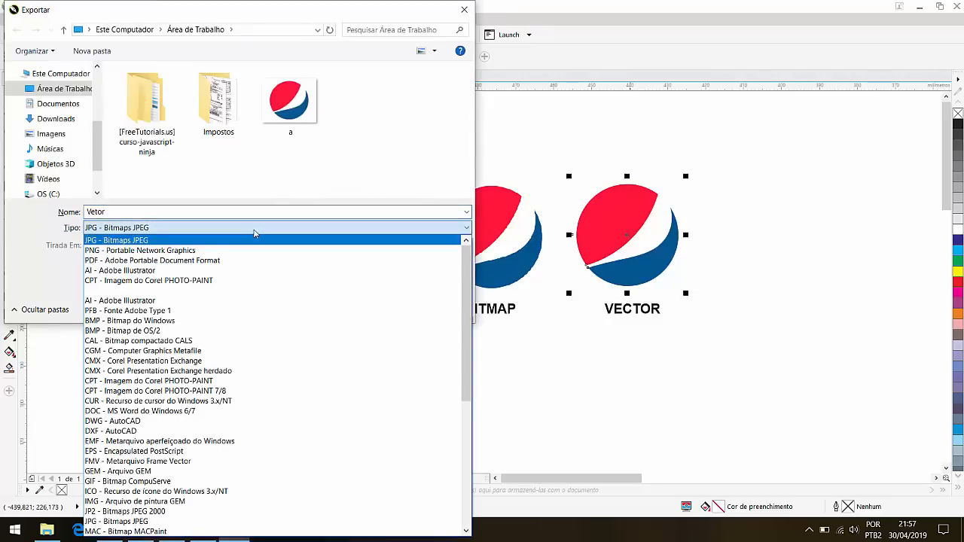
scroll(268, 286, "down", 5)
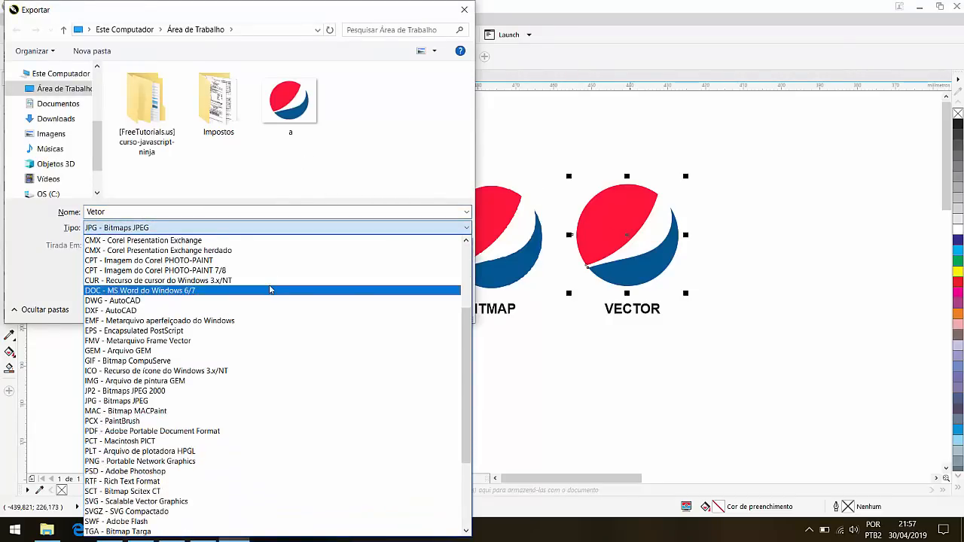
scroll(262, 331, "down", 1)
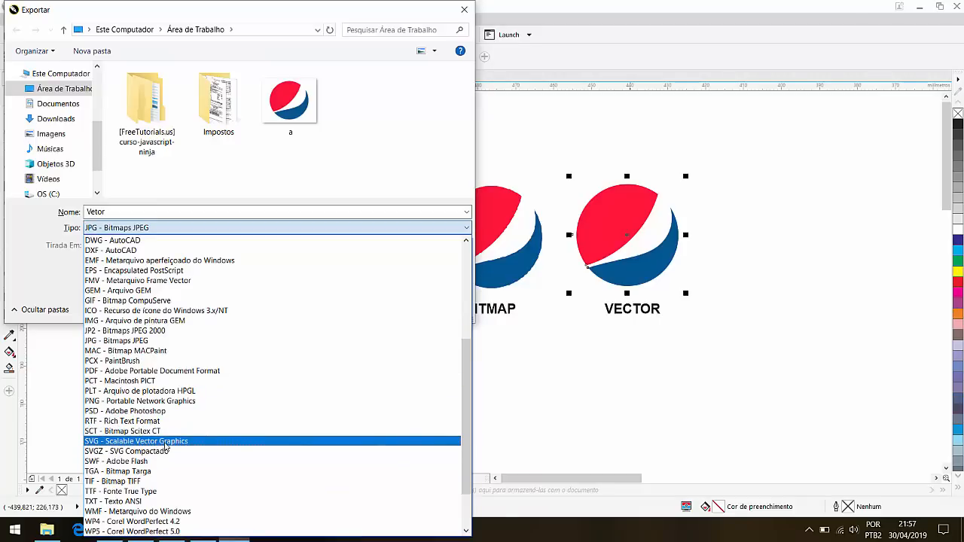
left_click(164, 443)
Step: Name the SVG file lo and export it to the desktop with the offered SVG 1.1 settings
double_click(199, 212)
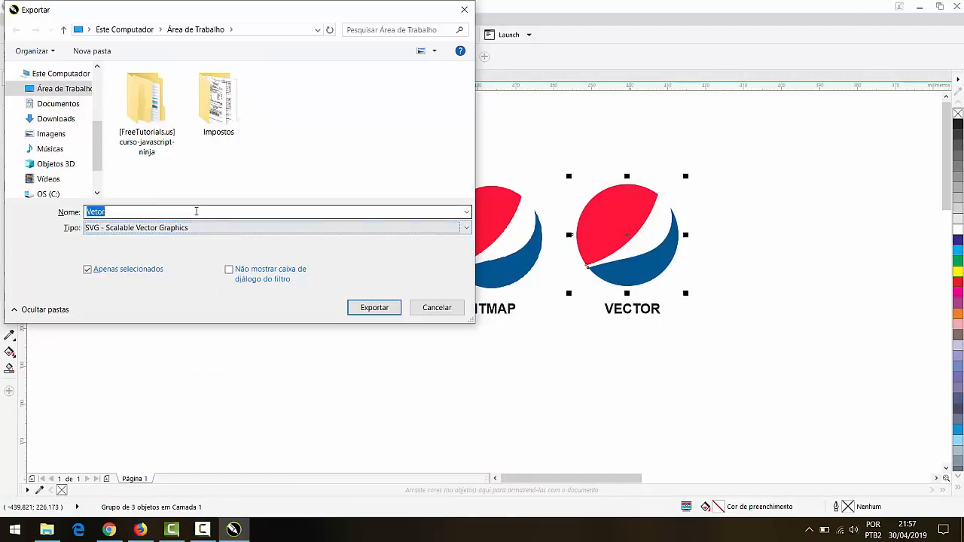
type("lo")
key("Return")
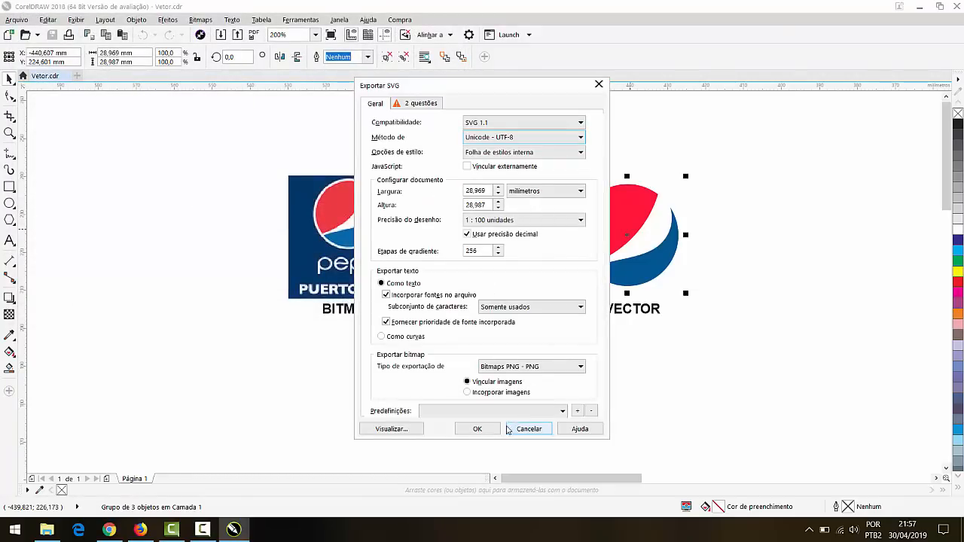
left_click(478, 429)
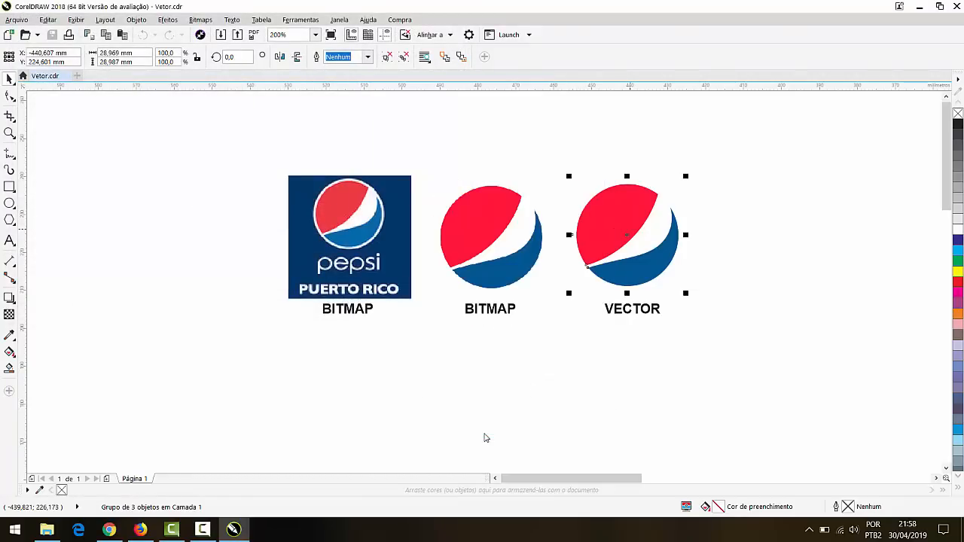
Step: Show the desktop, place file b beneath file a, and compare the two files' type and size details
left_click(961, 530)
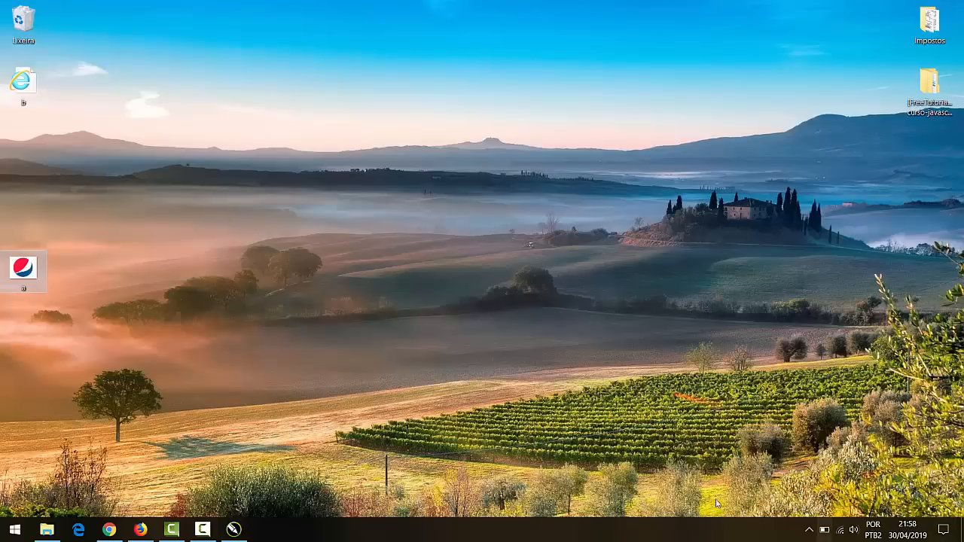
left_click_drag(30, 89, 24, 322)
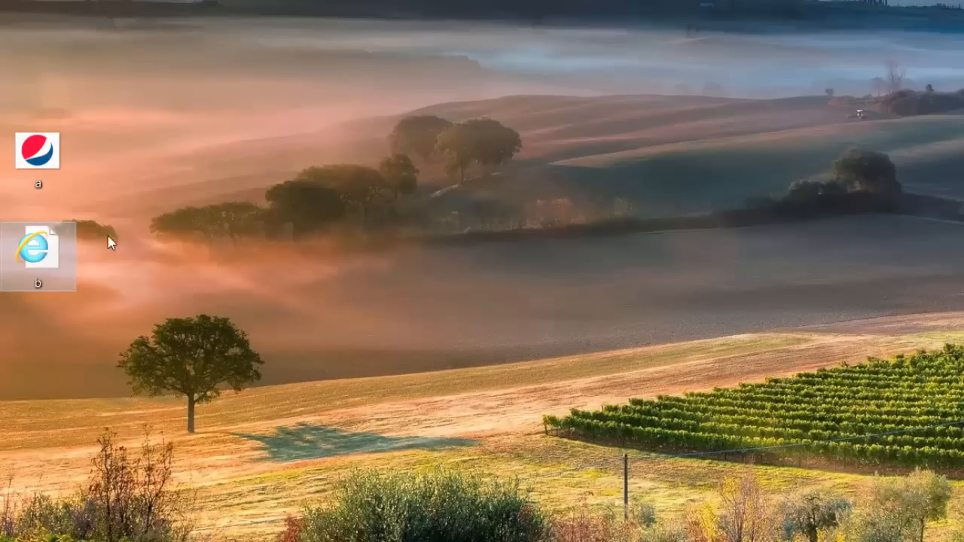
mouse_move(43, 257)
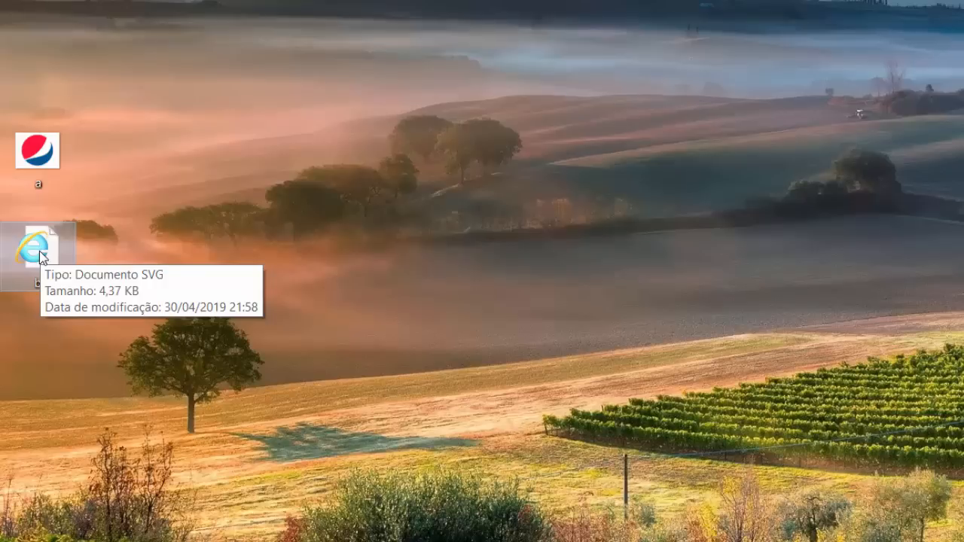
mouse_move(45, 165)
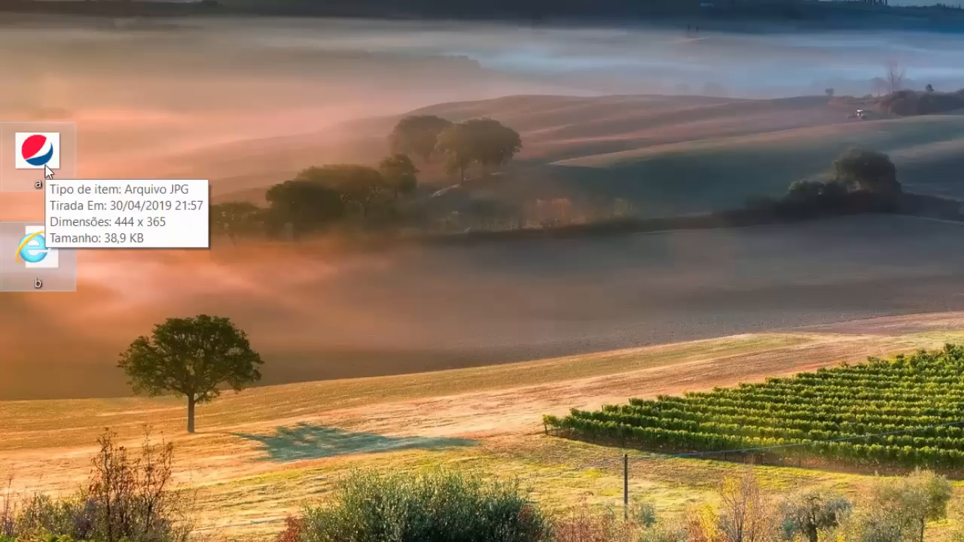
mouse_move(59, 241)
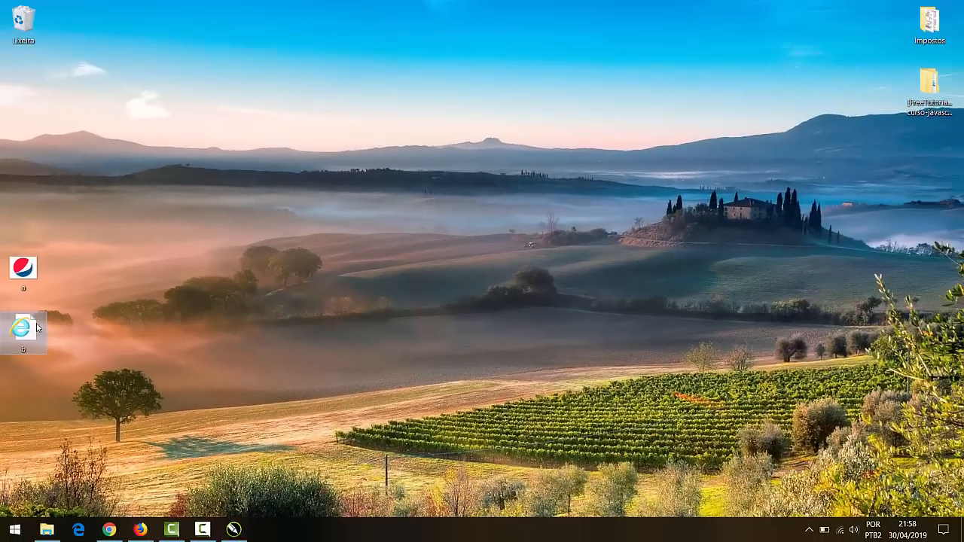
Step: Open the SVG file b in Internet Explorer, dismiss the setup prompt, and inspect the logo's element in an enlarged DOM explorer
double_click(38, 327)
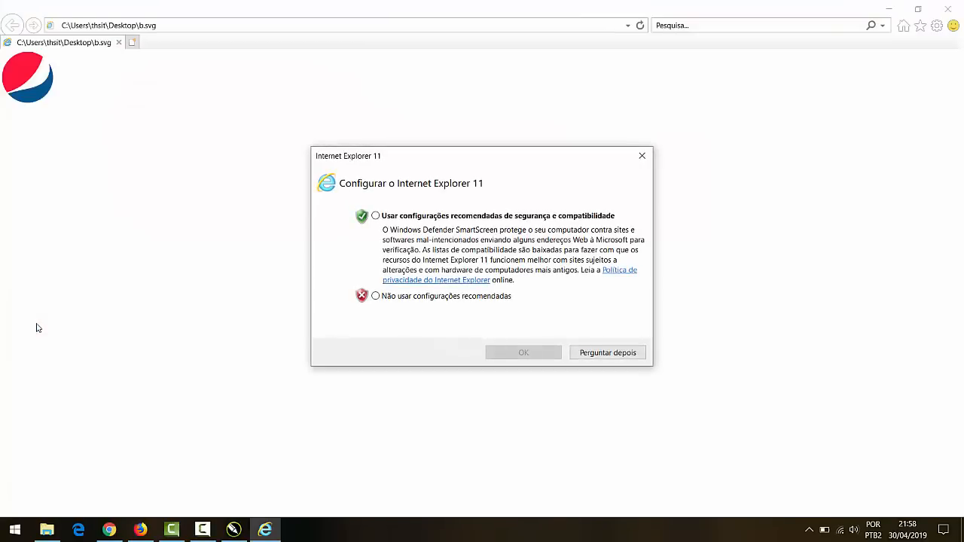
left_click(641, 156)
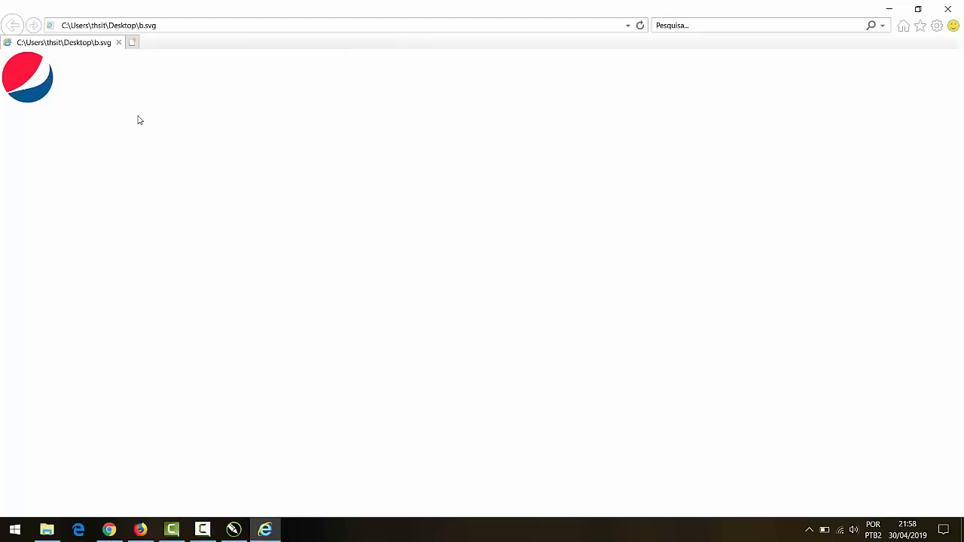
right_click(28, 72)
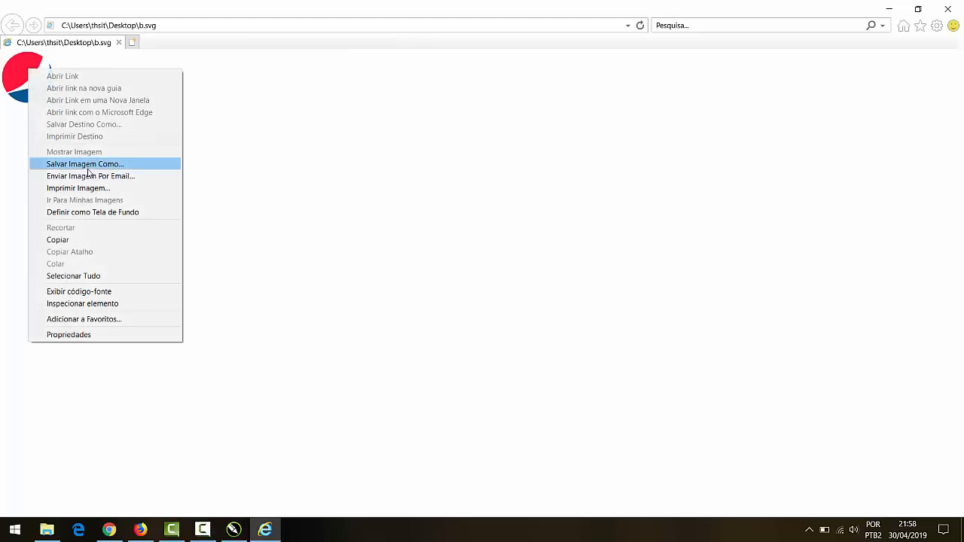
left_click(114, 304)
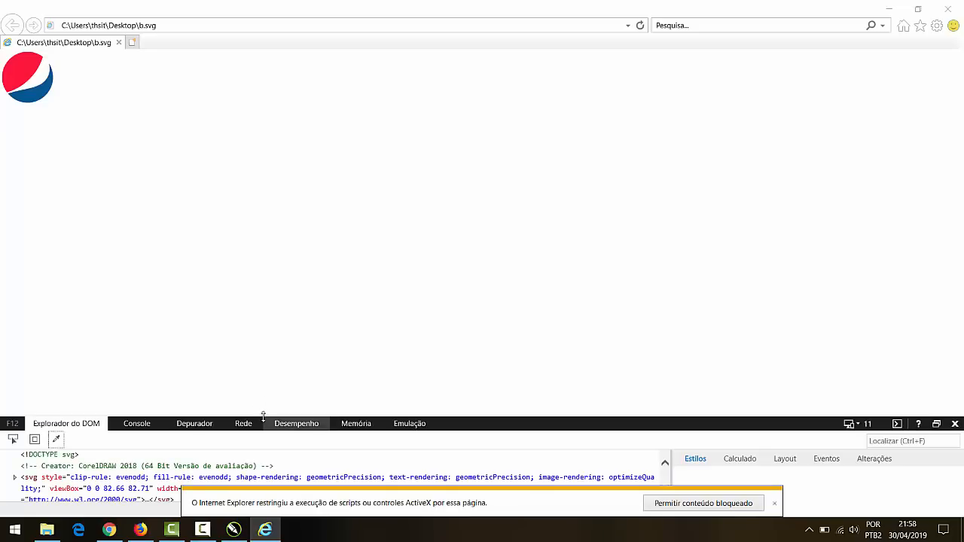
left_click_drag(267, 415, 289, 223)
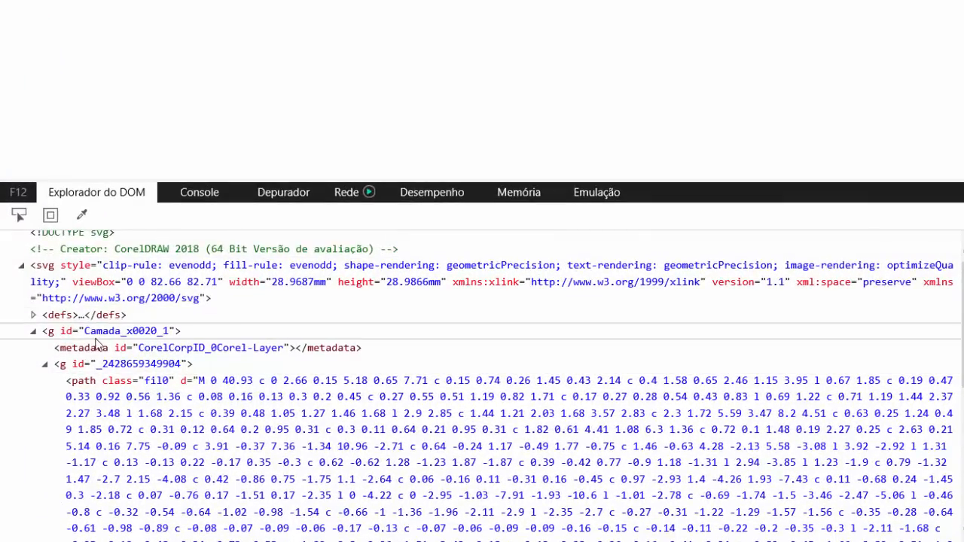
Step: Examine the SVG code that defines the logo's paths from beginning to end, and close the browser
scroll(383, 412, "down", 4)
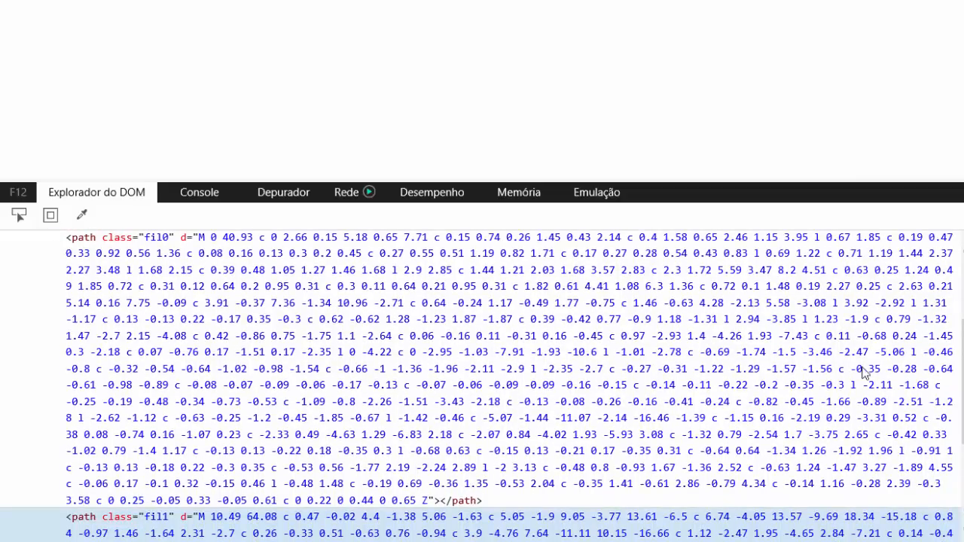
scroll(951, 331, "down", 5)
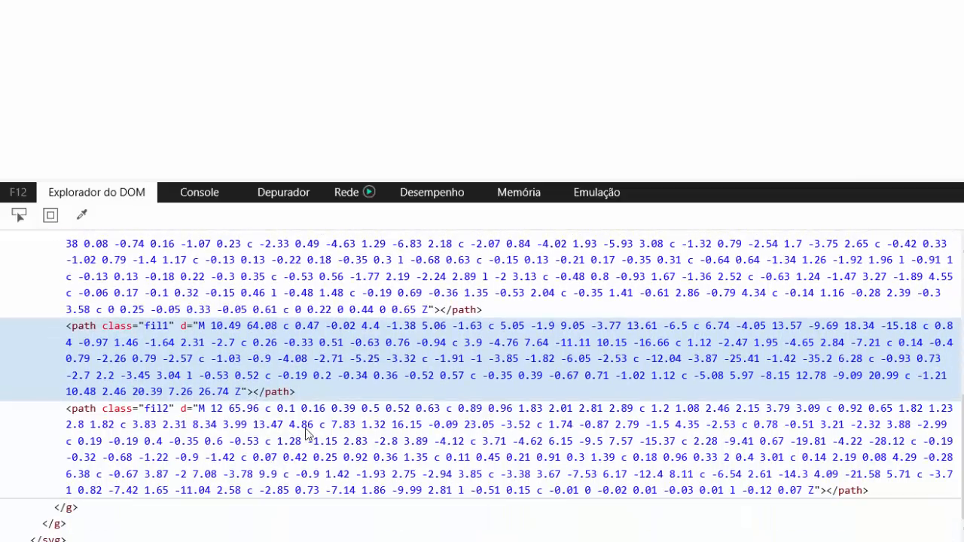
scroll(73, 423, "up", 10)
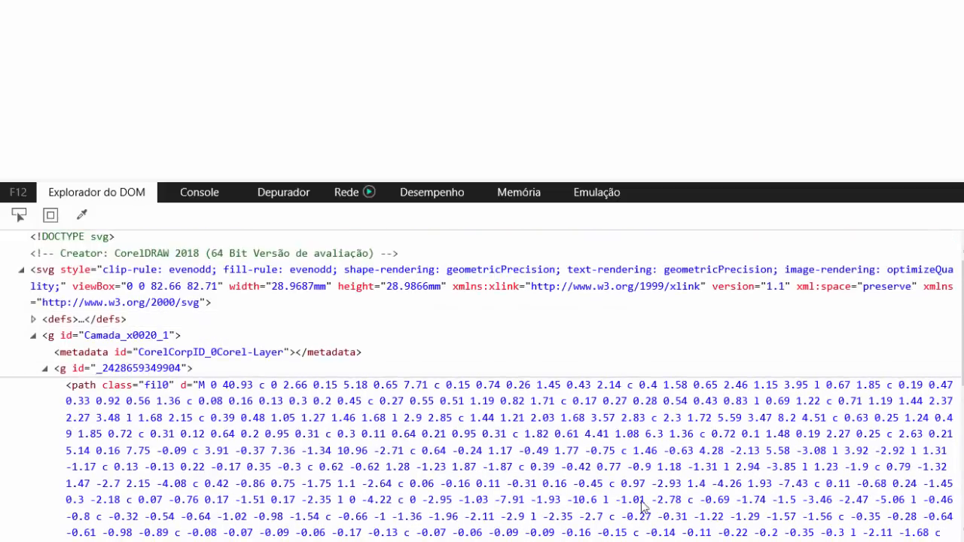
scroll(644, 508, "down", 10)
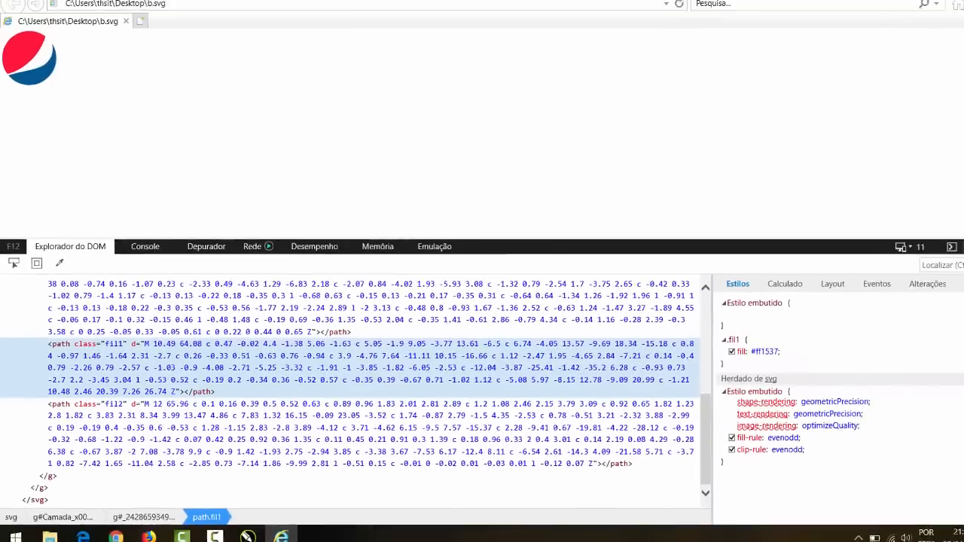
left_click(955, 5)
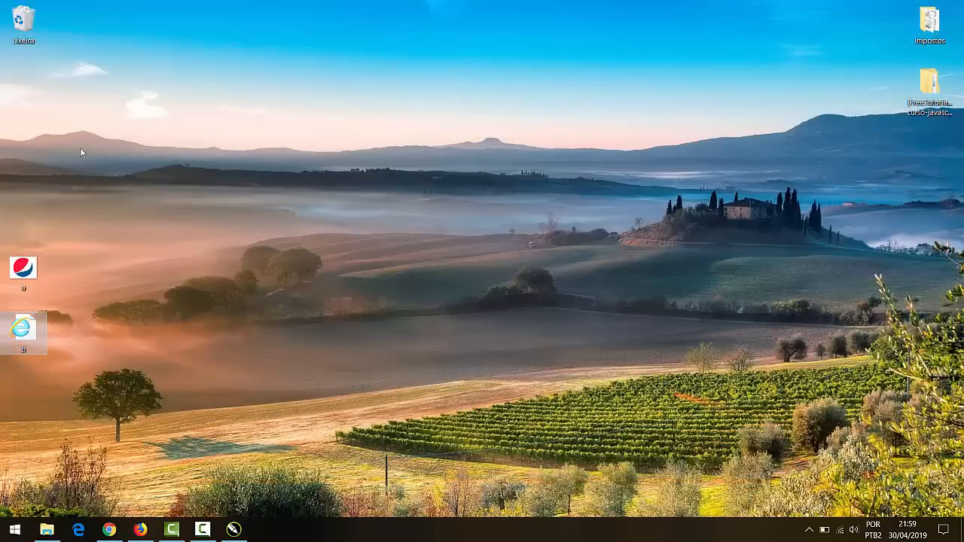
Step: Switch back to CorelDRAW and examine the pixelated edges of the bitmap logo with the dark blue background up close
left_click(234, 529)
left_click_drag(41, 184, 335, 379)
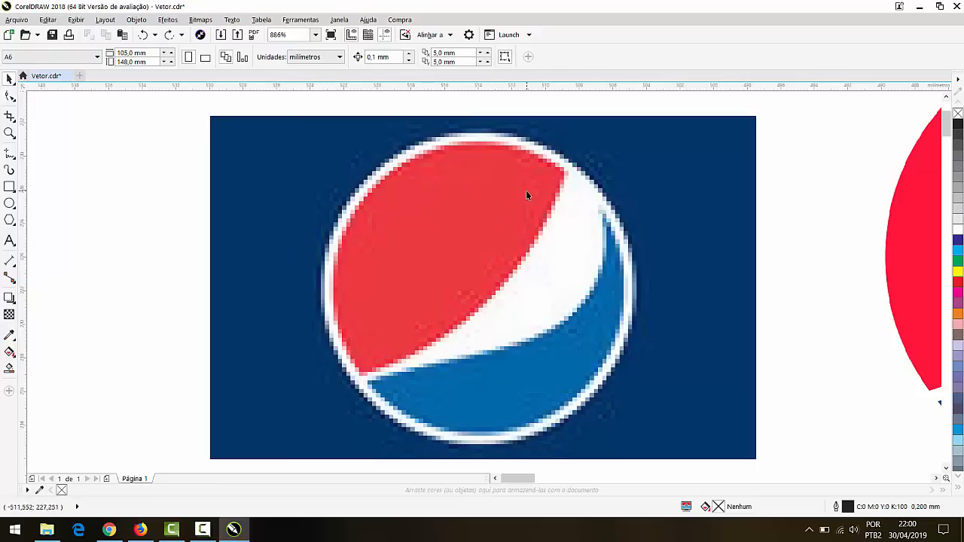
left_click_drag(483, 118, 604, 226)
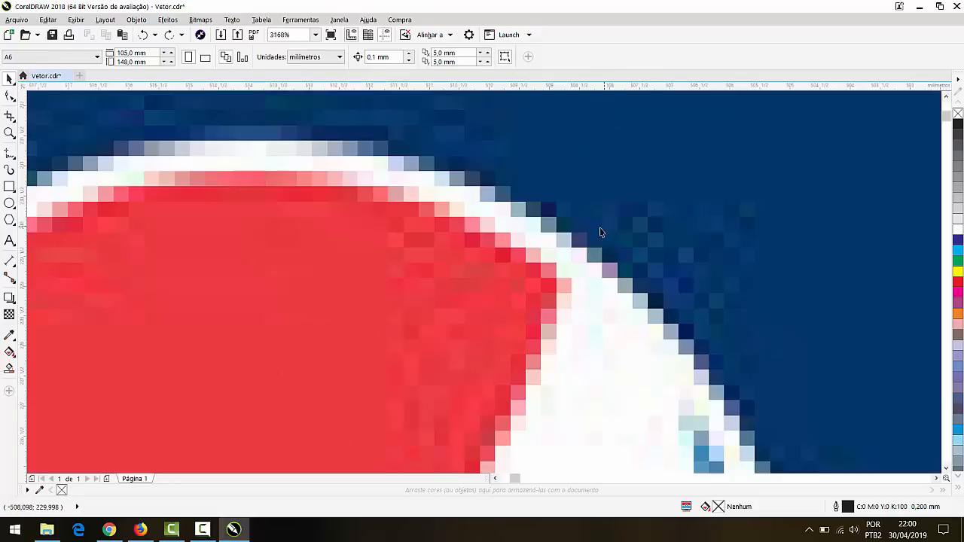
scroll(578, 446, "down", 1)
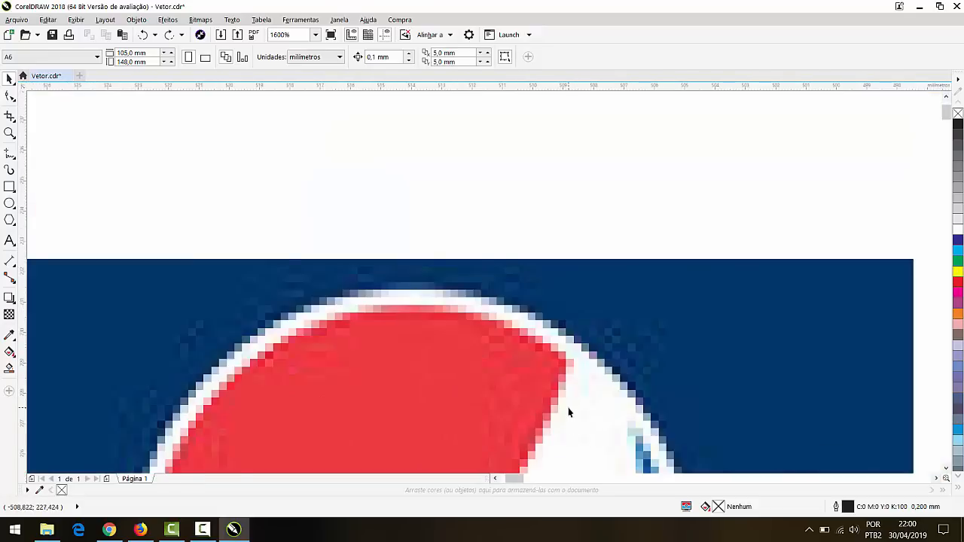
scroll(623, 235, "down", 1)
scroll(650, 189, "down", 2)
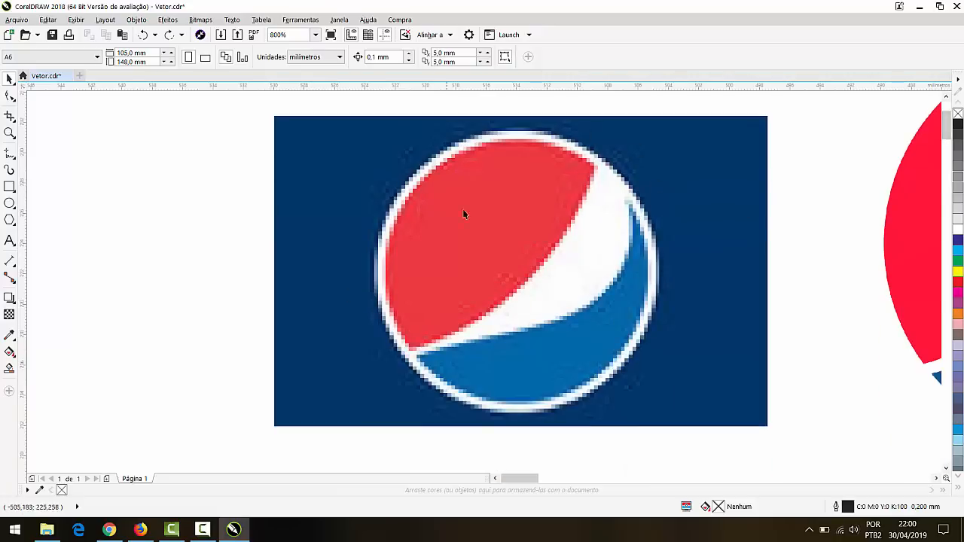
Step: Trace the blue-background bitmap with the Line art (Linha artística) outline trace, keeping the offered PowerTRACE settings
left_click(596, 159)
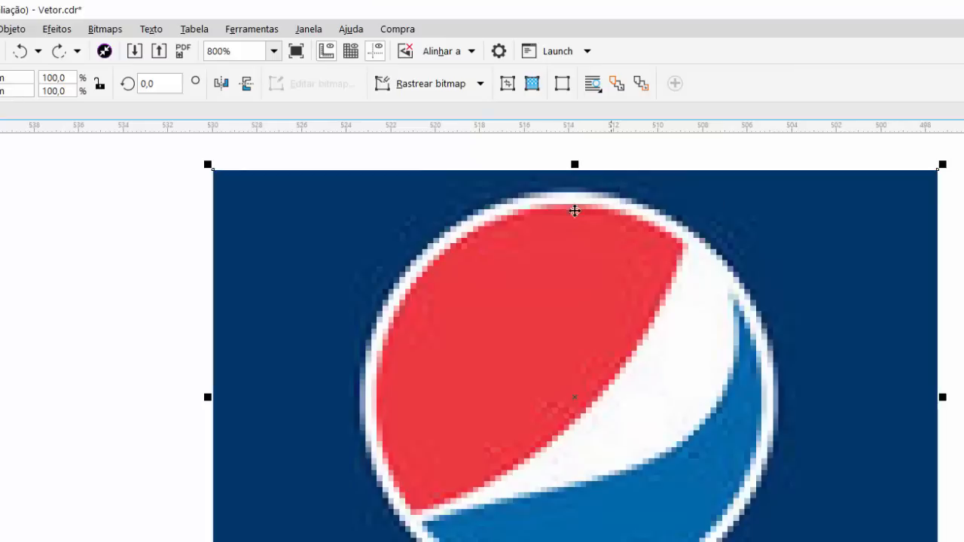
left_click(466, 87)
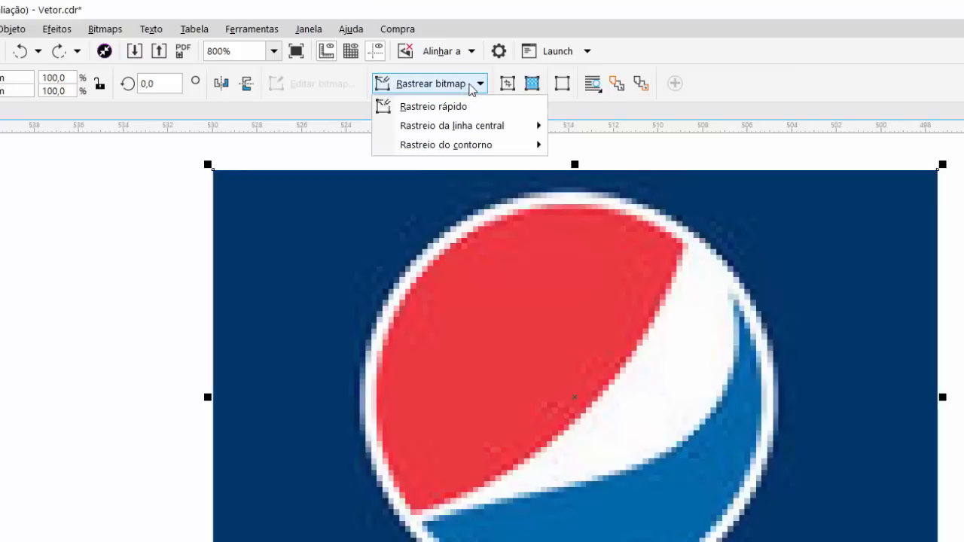
mouse_move(473, 149)
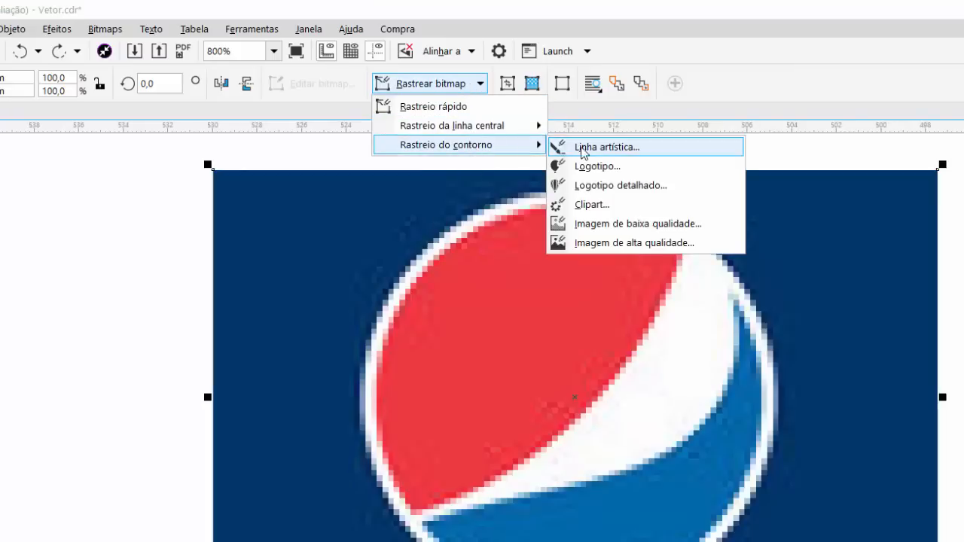
left_click(587, 150)
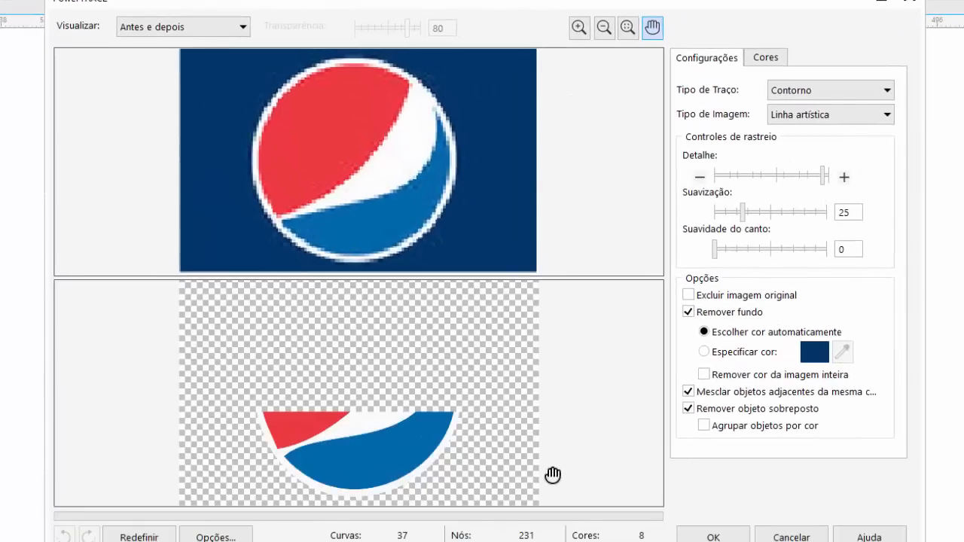
left_click(717, 537)
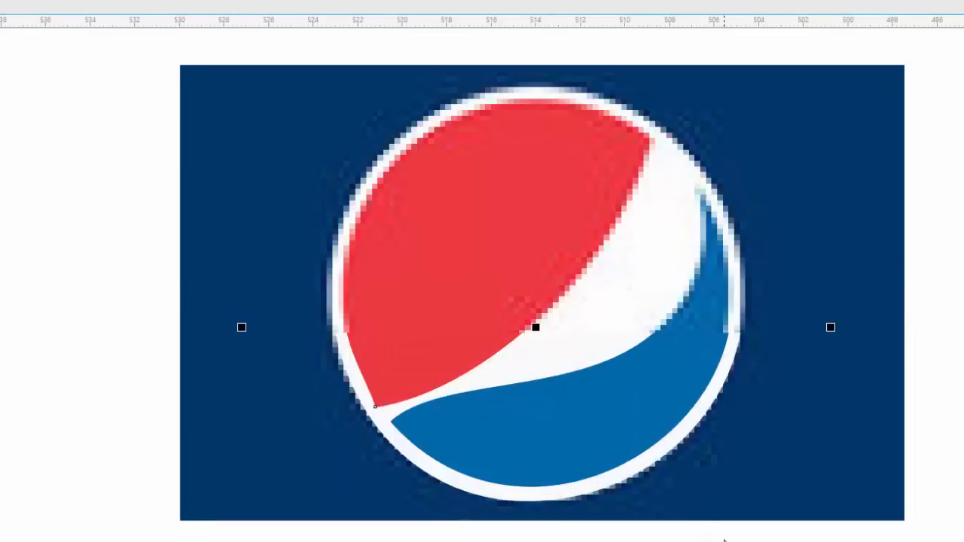
Step: Move the traced group off the bitmap to compare it with the original, and delete the group
mouse_move(623, 389)
left_mouse_down()
mouse_move(646, 365)
mouse_move(681, 359)
left_mouse_up()
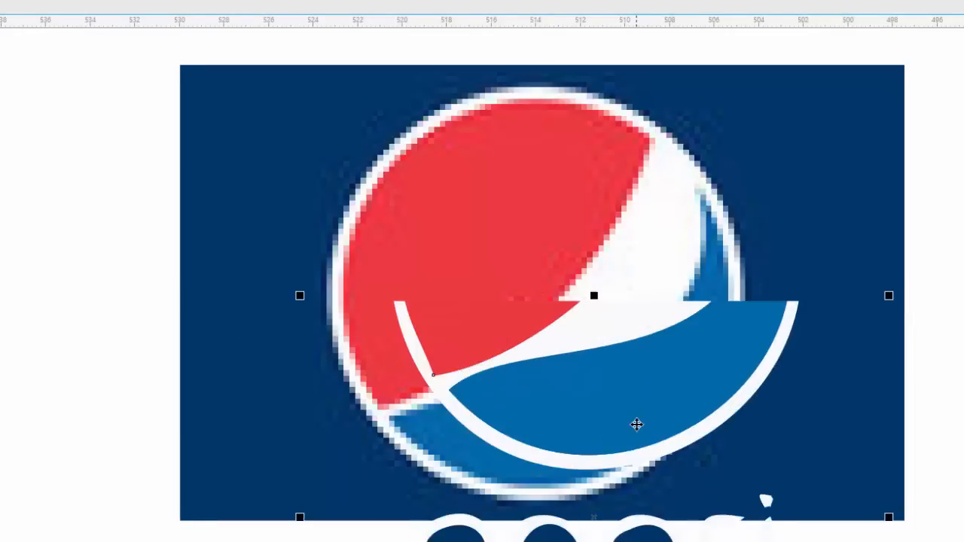
left_click_drag(637, 424, 594, 451)
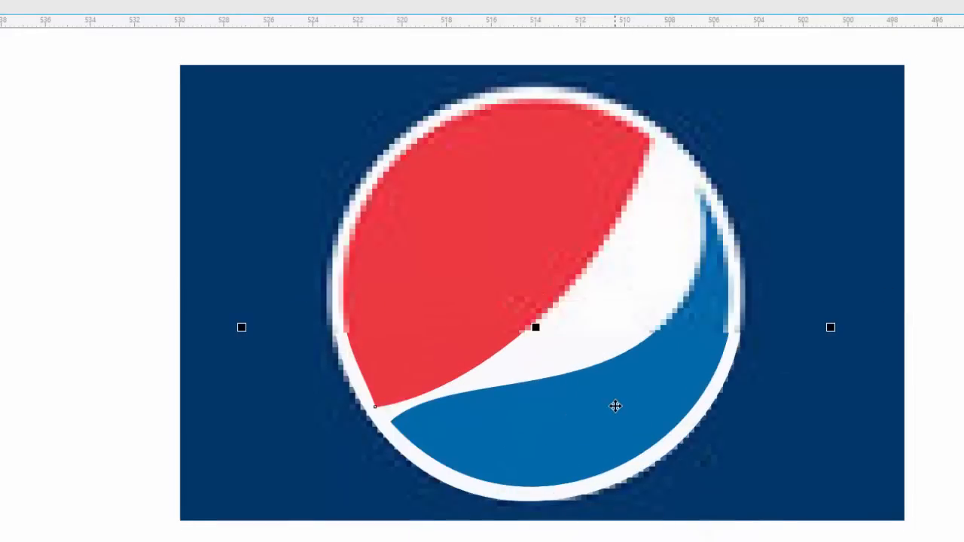
mouse_move(622, 402)
left_mouse_down()
mouse_move(409, 442)
mouse_move(144, 459)
mouse_move(43, 446)
mouse_move(65, 467)
left_mouse_up()
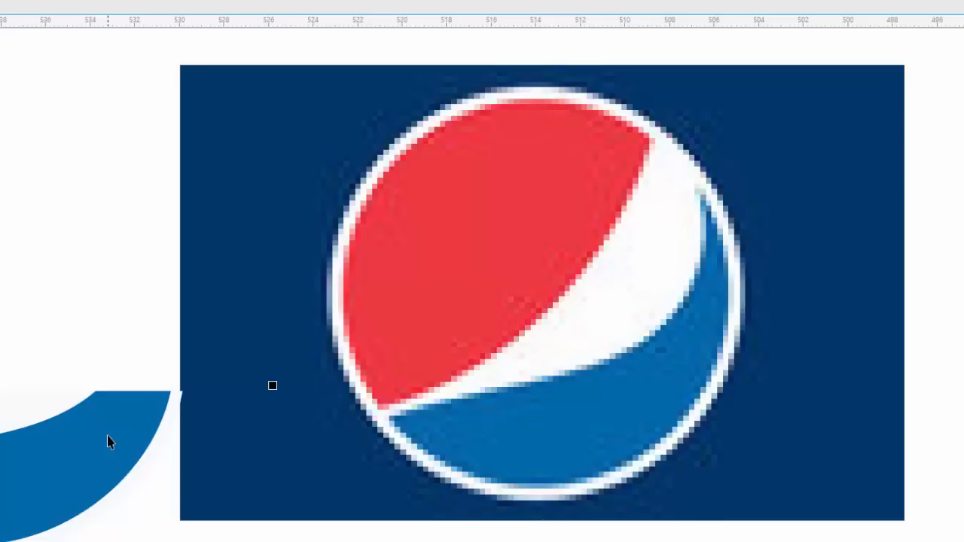
key("Delete")
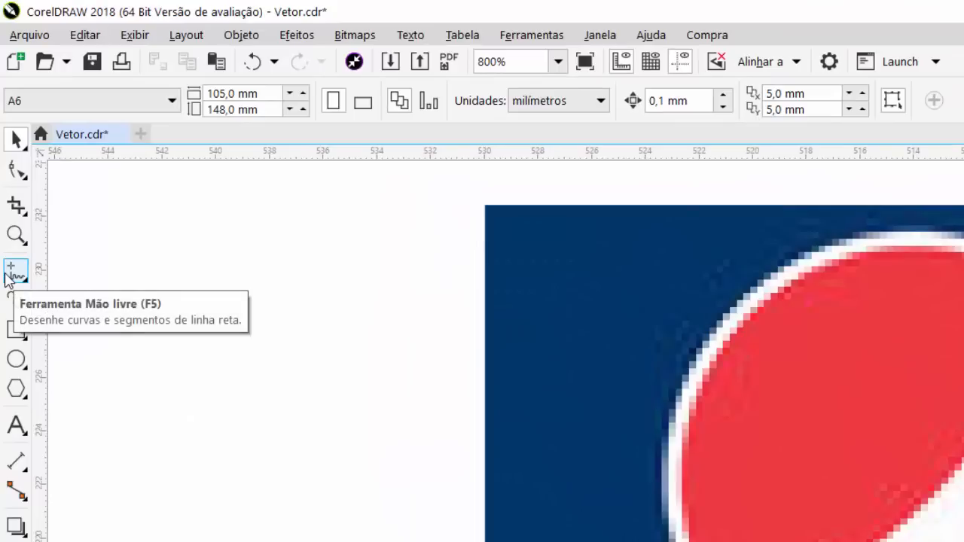
Step: Draw a closed two-node Bézier path joining the lower-left and upper-right tips of the bitmap logo's red area
left_click(13, 274)
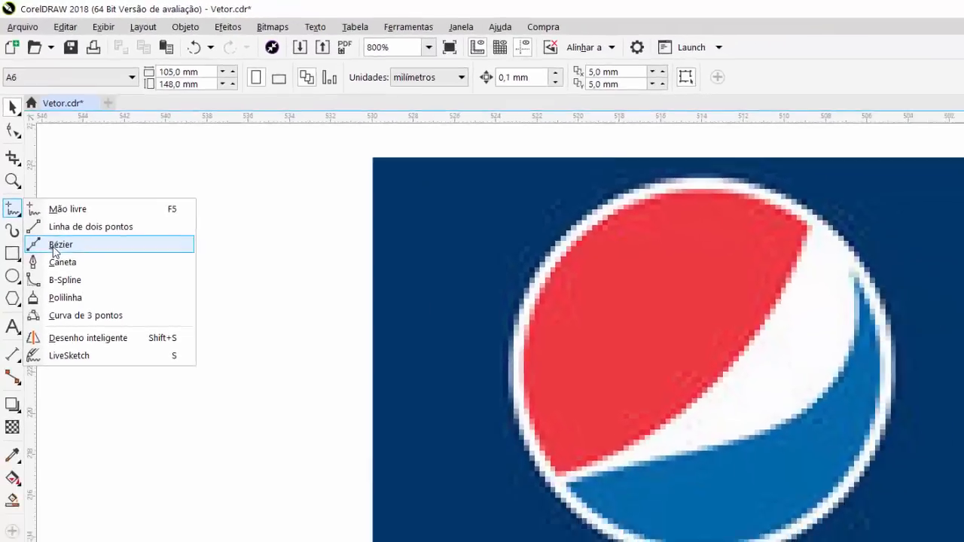
left_click(69, 324)
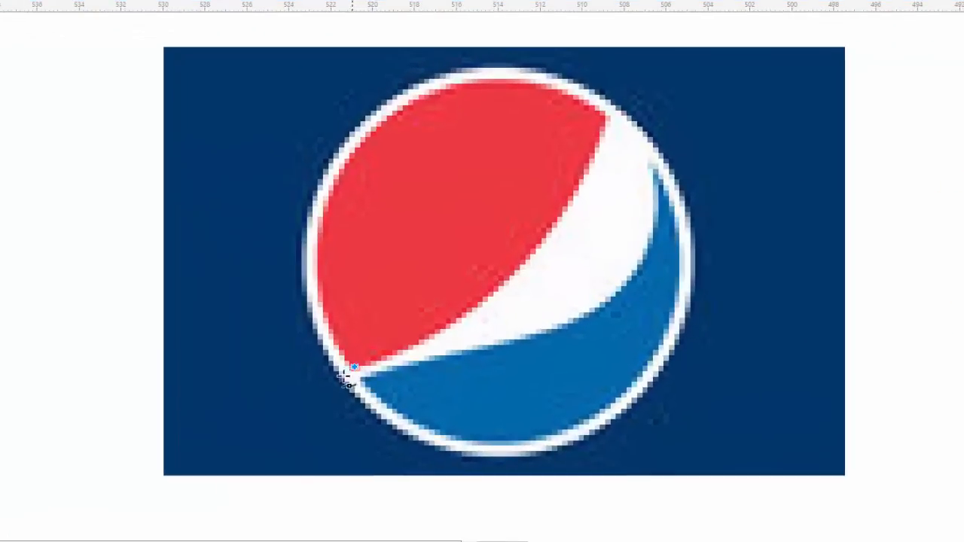
left_click(354, 368)
left_click(607, 118)
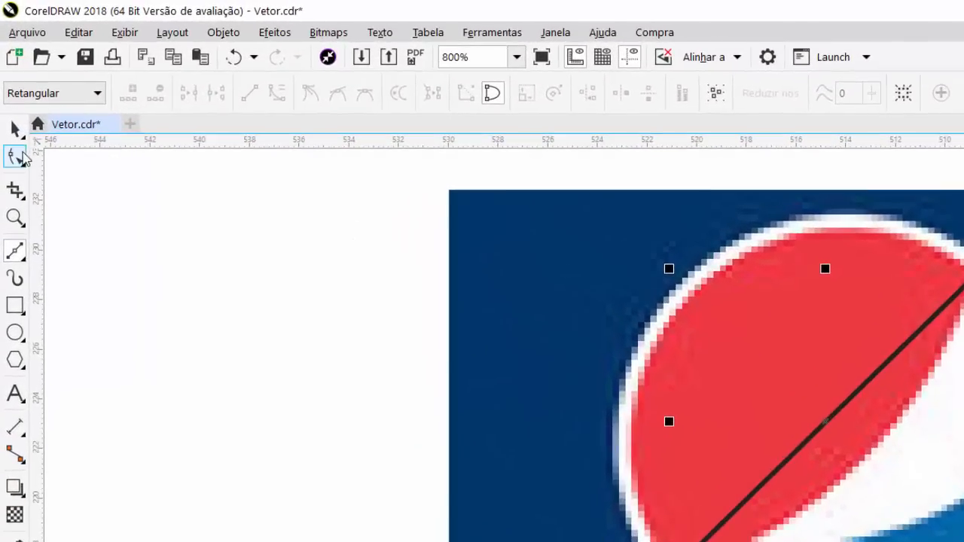
Step: Convert one segment of the closed path to a curve with the Shape tool and bend it toward the red area's outer arc
left_click(16, 156)
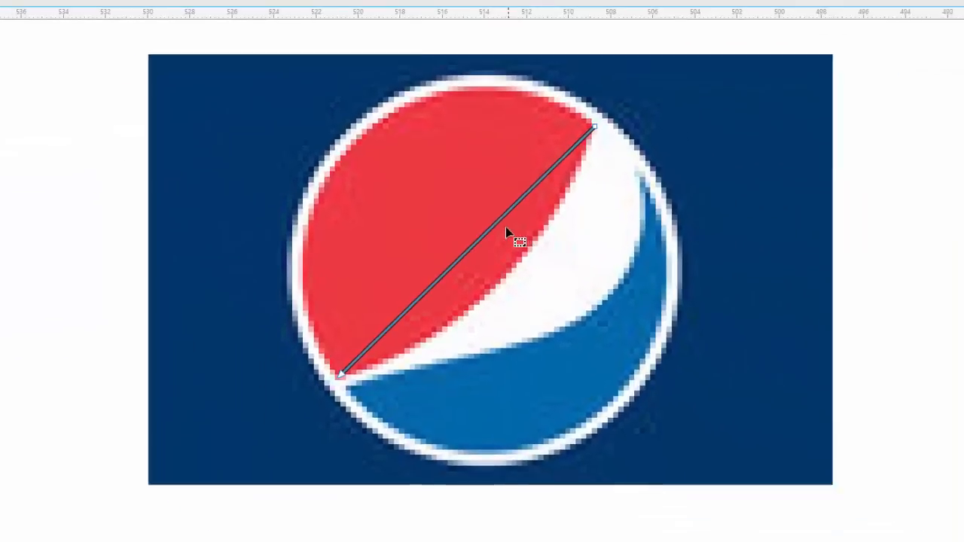
right_click(479, 223)
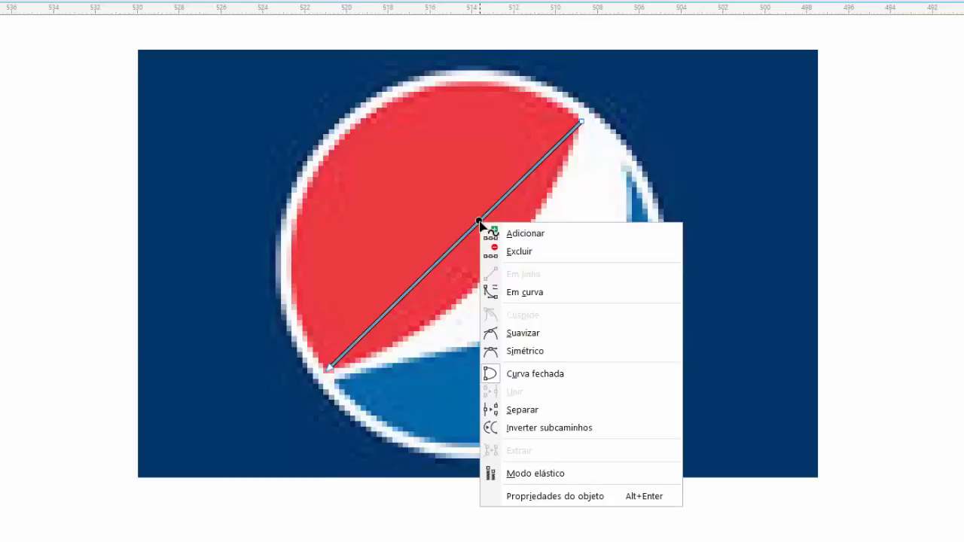
left_click(546, 298)
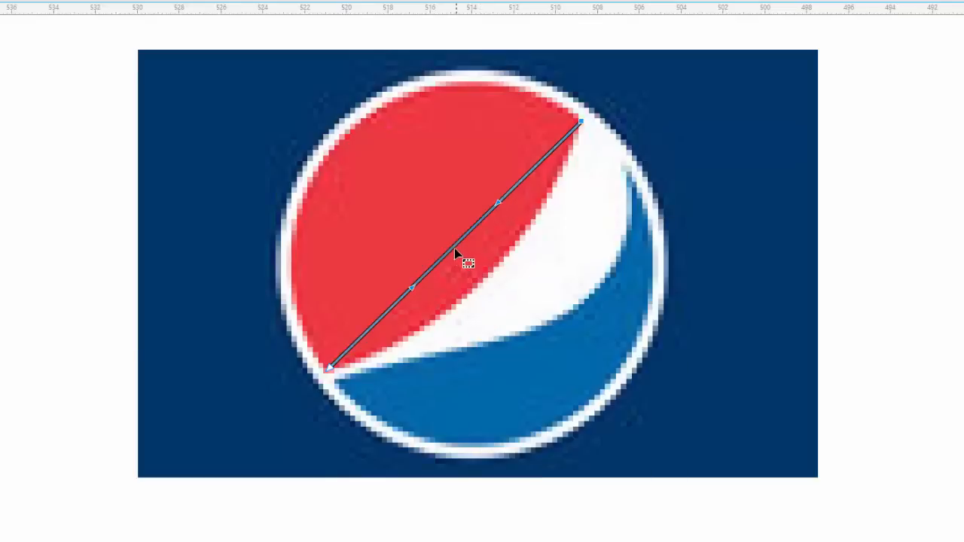
left_click_drag(454, 248, 342, 140)
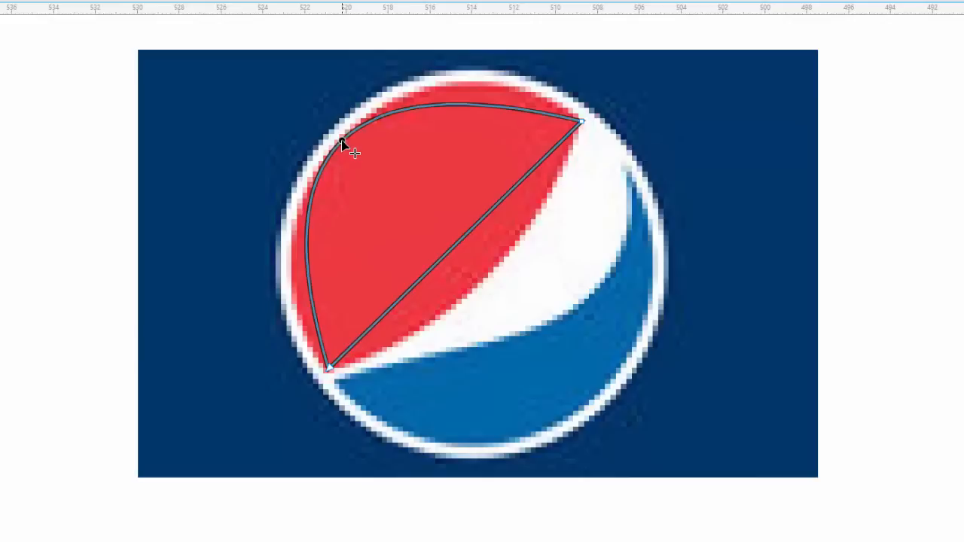
Step: Convert the straight segment of the red area's path to a curve and bend it along the red area's inner edge
right_click(471, 233)
left_click(460, 236)
right_click(461, 239)
left_click(493, 312)
left_click(460, 255)
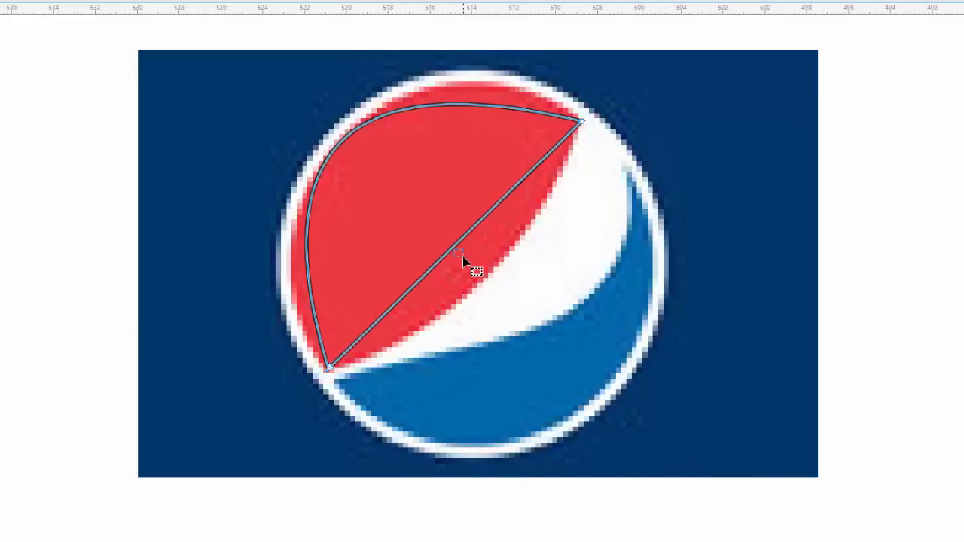
left_click_drag(463, 256, 486, 277)
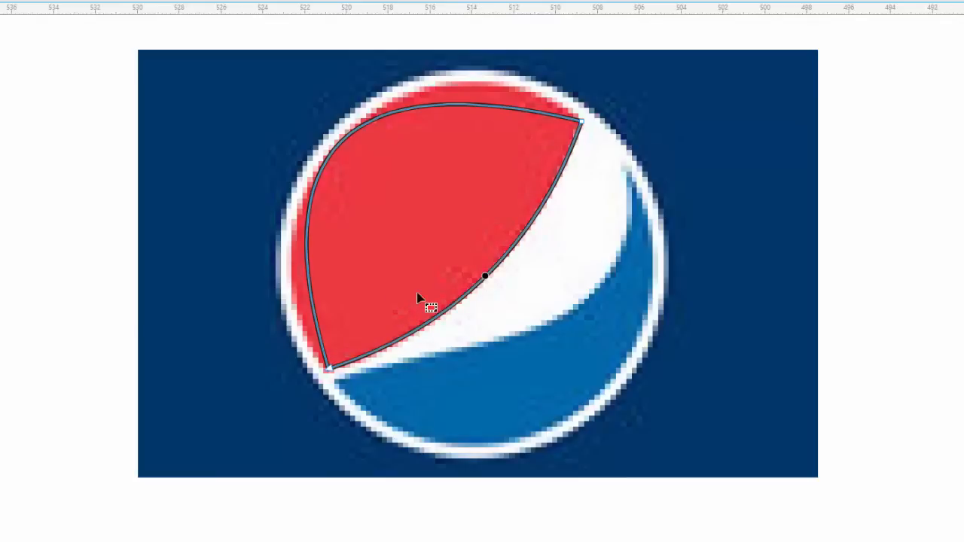
Step: Adjust the control handles at both tips of the red path so its outer arc follows the red area's round edge
left_click(579, 121)
left_click_drag(348, 62, 408, 56)
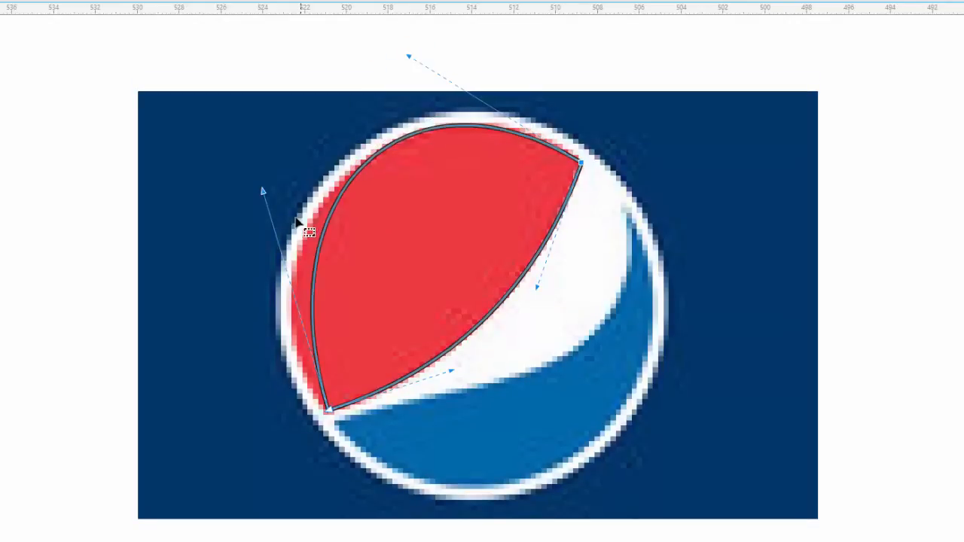
left_click_drag(263, 192, 215, 212)
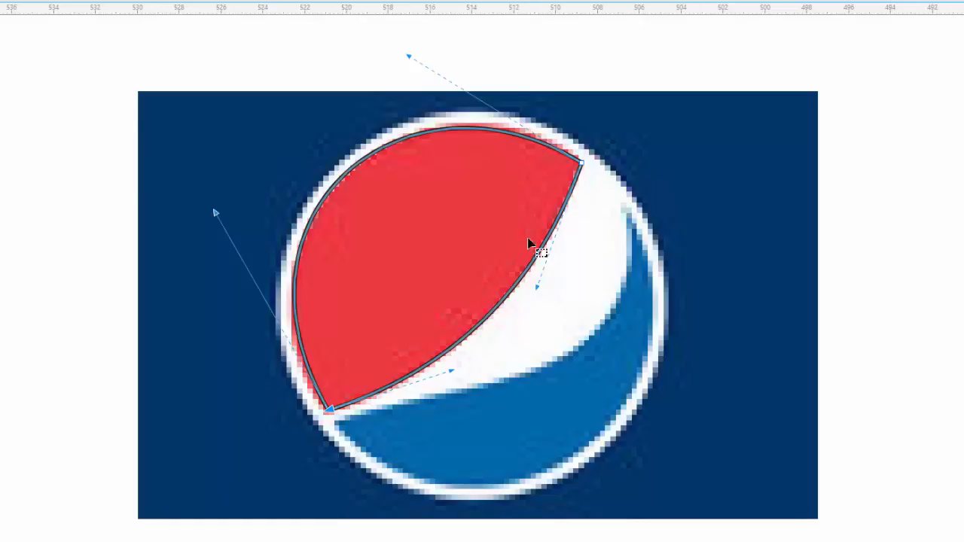
key("space")
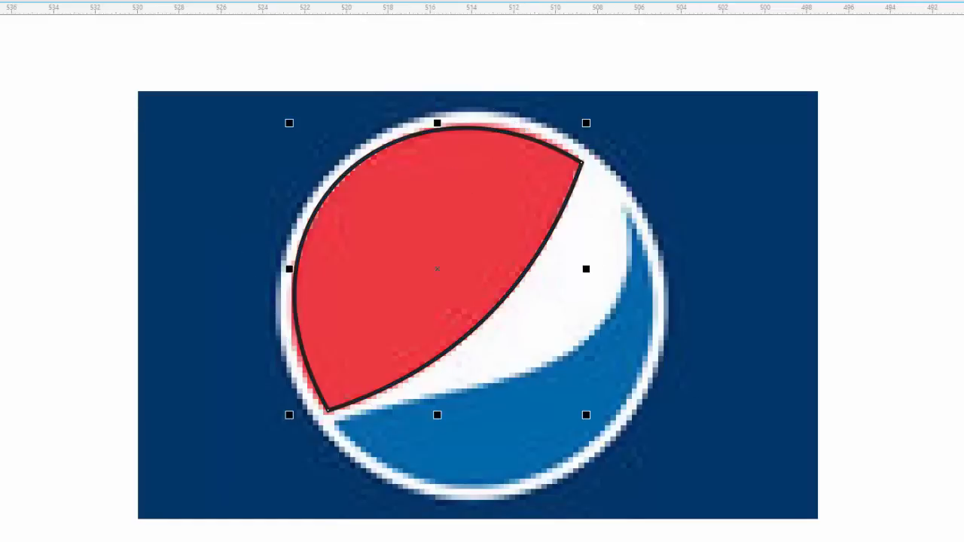
Step: Draw a closed two-node Bézier path joining the lower-left and upper-right tips of the bitmap logo's blue area
scroll(41, 250, "down", 2)
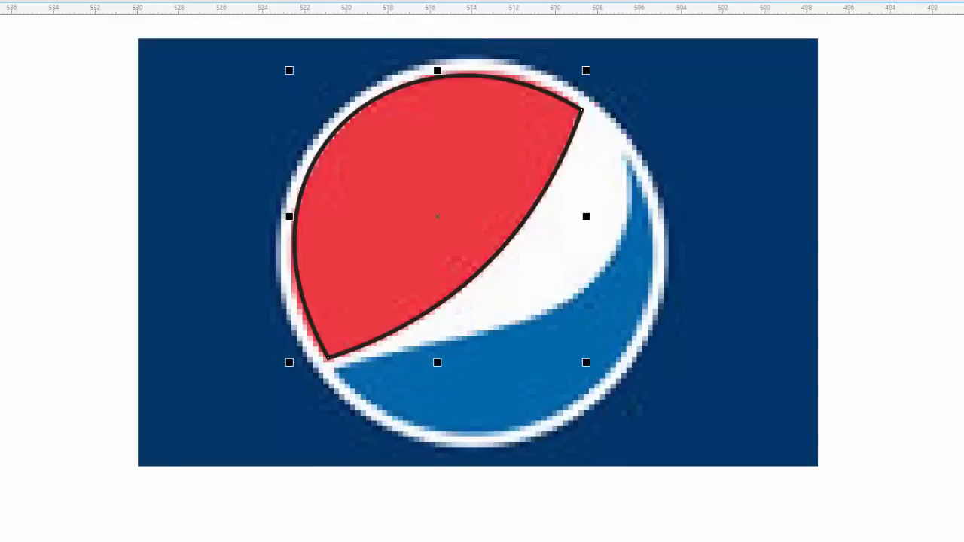
left_click(336, 371)
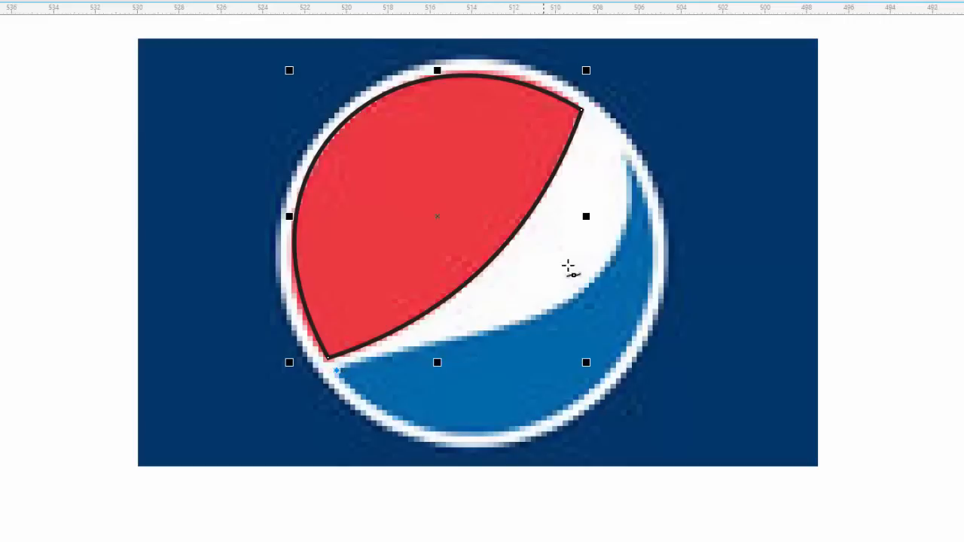
left_click(628, 156)
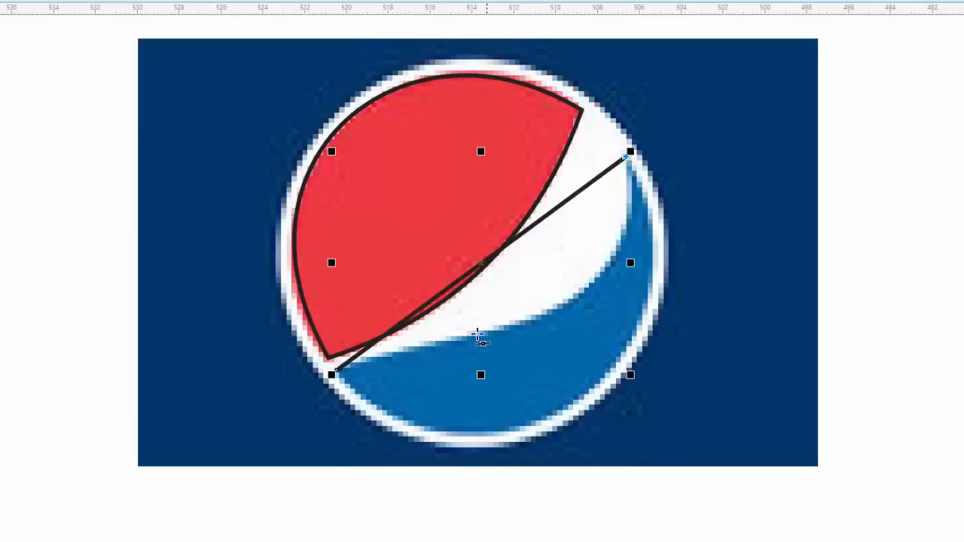
left_click(334, 373)
Step: Convert one segment of the blue area's path to a curve with the Shape tool and bend it toward the outer arc
key("F10")
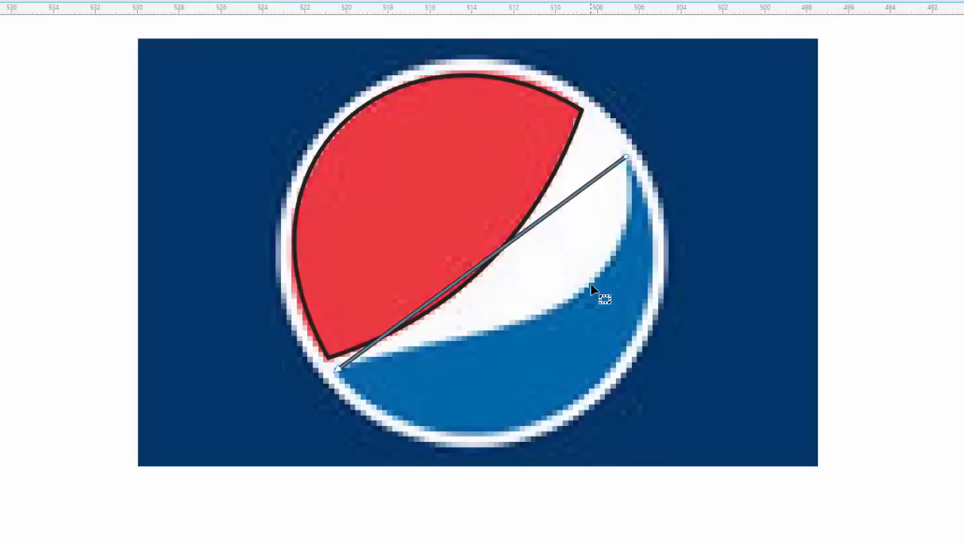
left_click(523, 232)
right_click(524, 232)
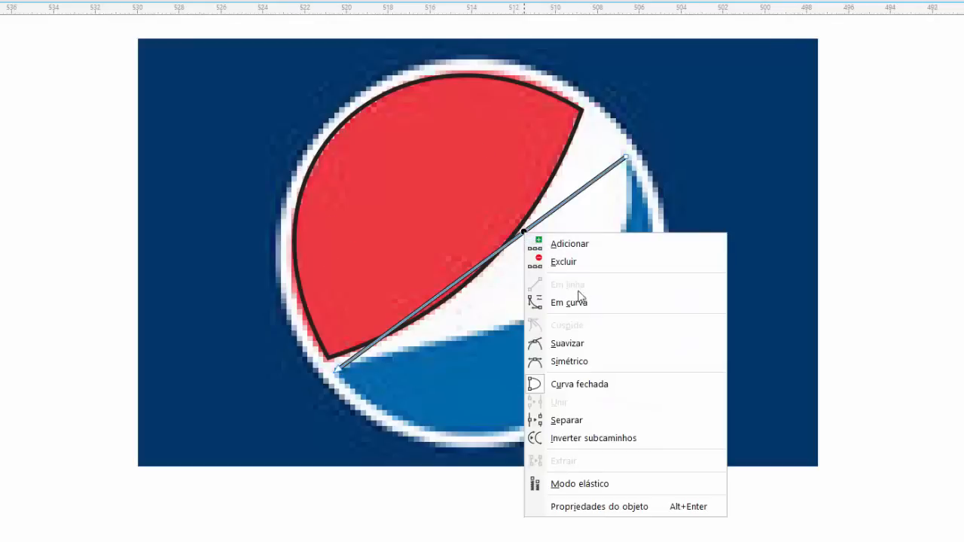
left_click(577, 302)
left_click_drag(506, 249, 571, 400)
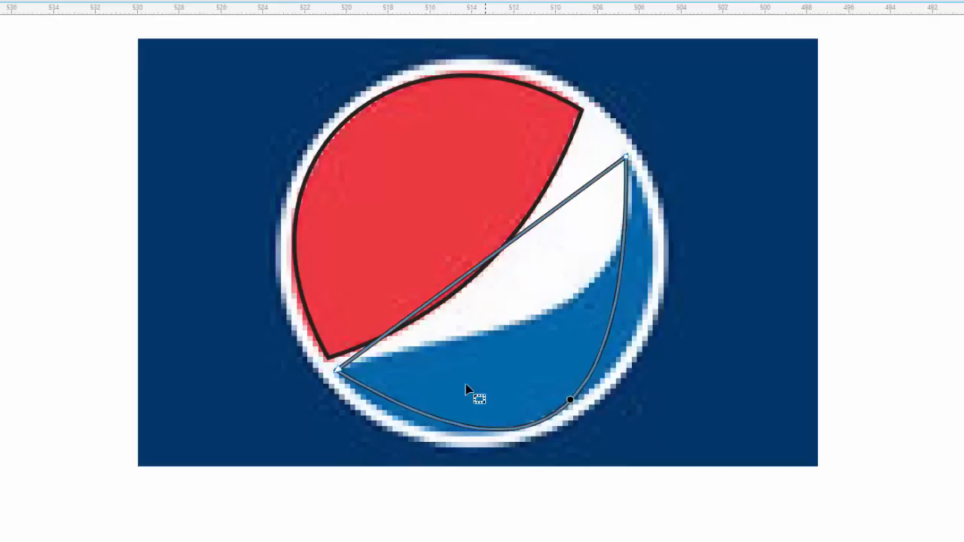
Step: Adjust both control handles of the blue path's outer segment to fit the blue area's round lower edge
left_click(340, 373)
left_click_drag(504, 471, 456, 488)
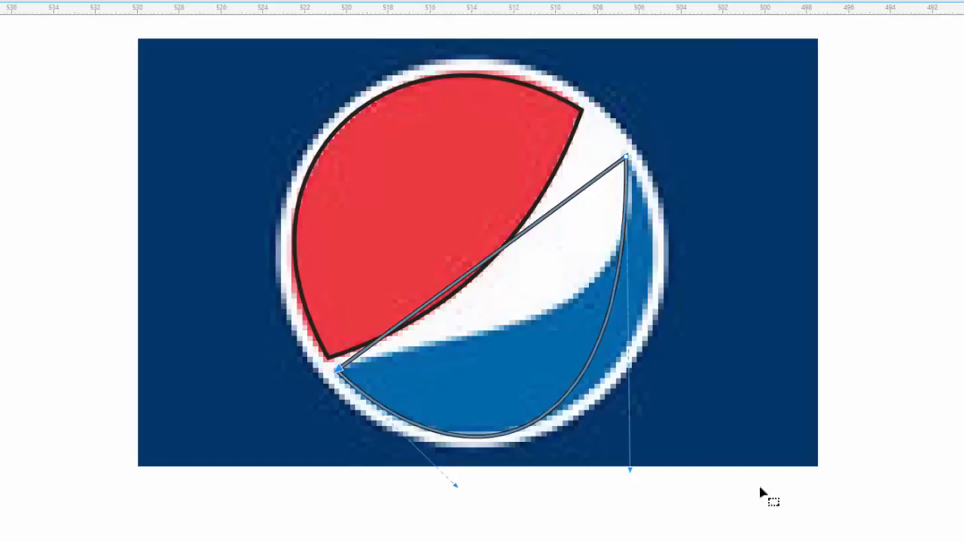
left_click_drag(630, 470, 718, 430)
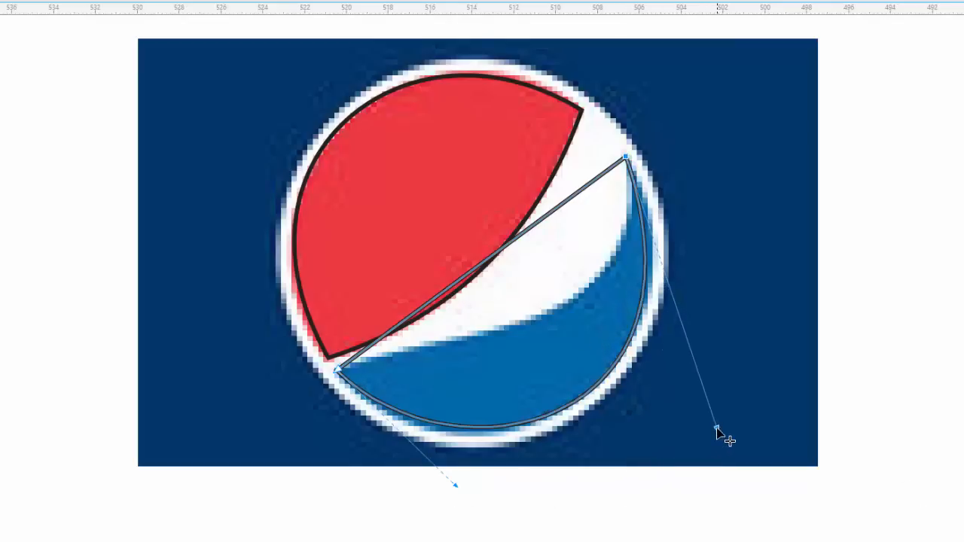
Step: Convert the blue path's remaining straight segment to a curve and bend it along the edge between blue and white
right_click(520, 239)
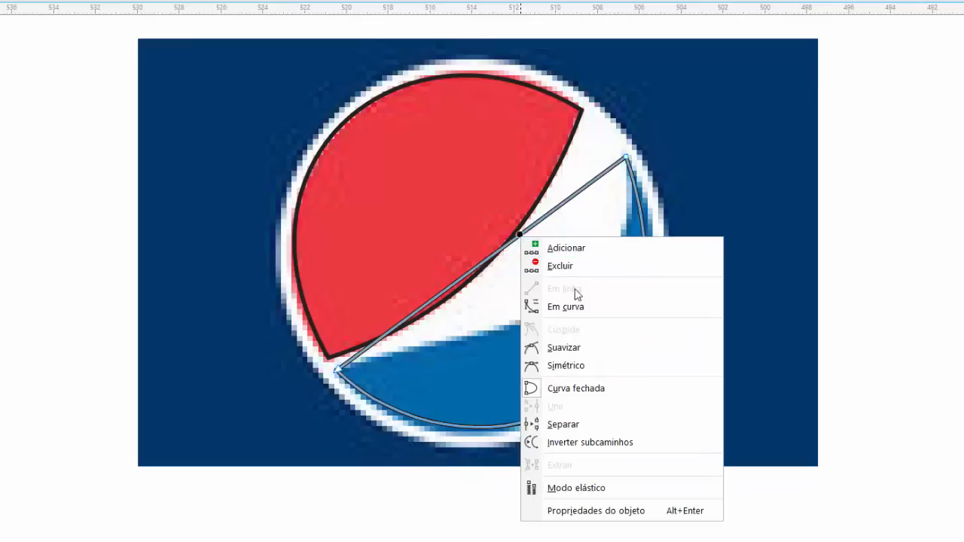
left_click(577, 306)
left_click_drag(507, 250, 586, 288)
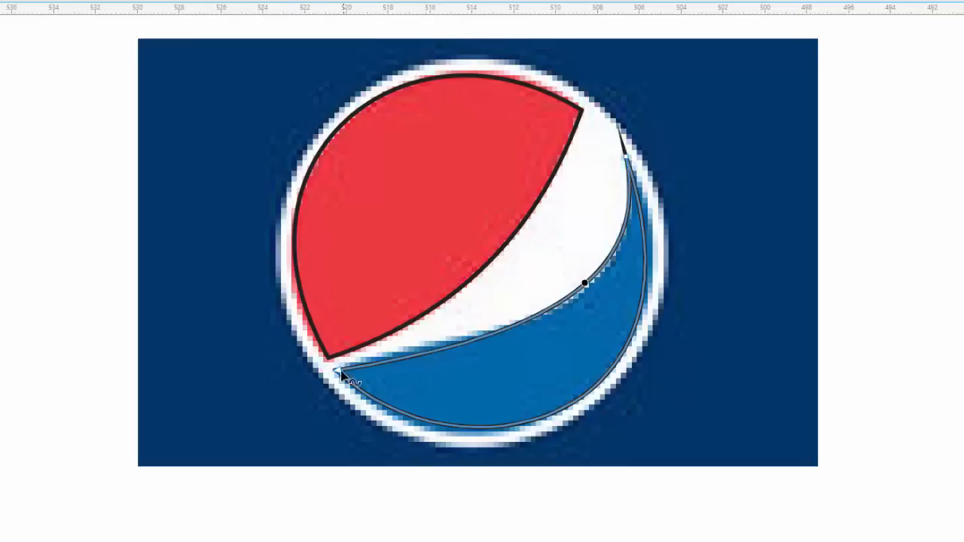
Step: Fine-tune the control handles of the blue path's inner segment to follow the wavy border with the white band
left_click(505, 359)
left_click_drag(518, 344, 503, 341)
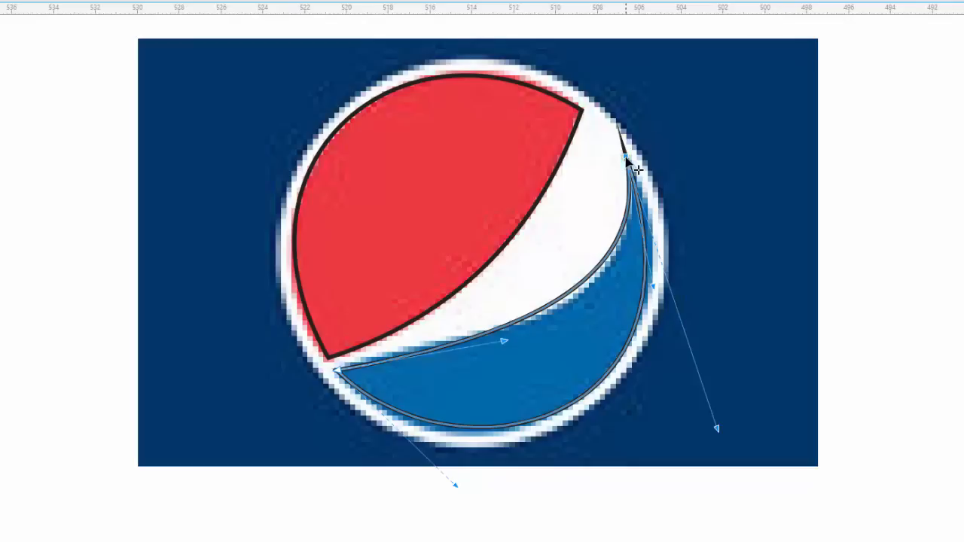
left_click_drag(655, 289, 655, 302)
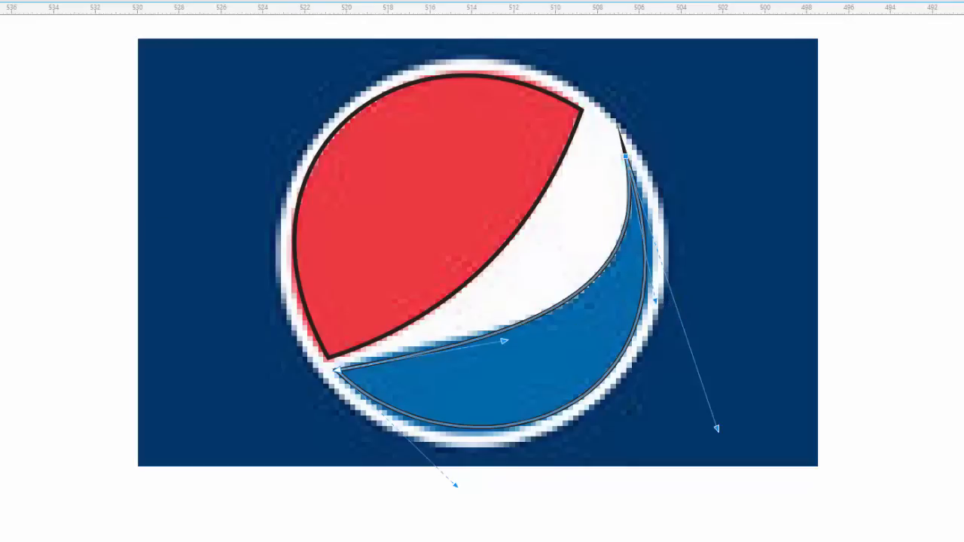
key("space")
key("Escape")
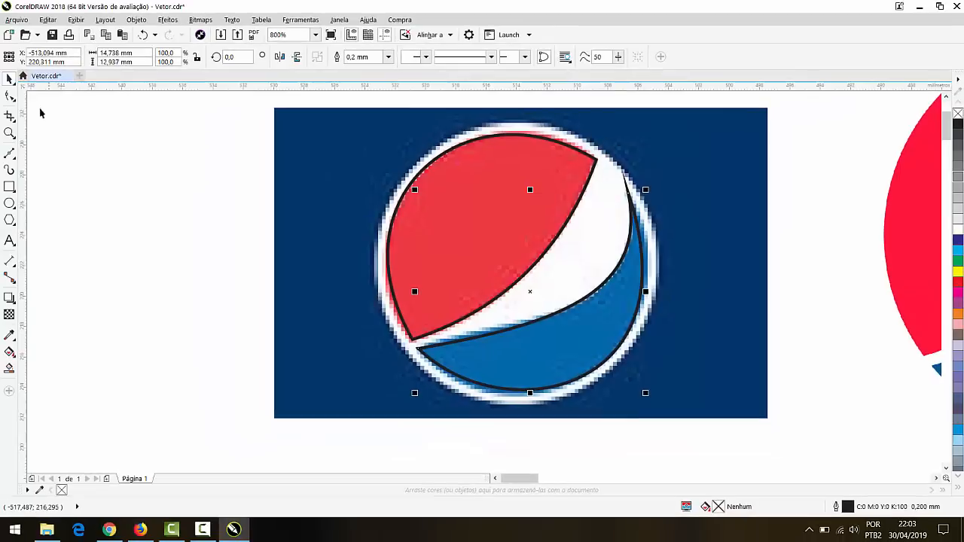
key("F10")
left_click(378, 363)
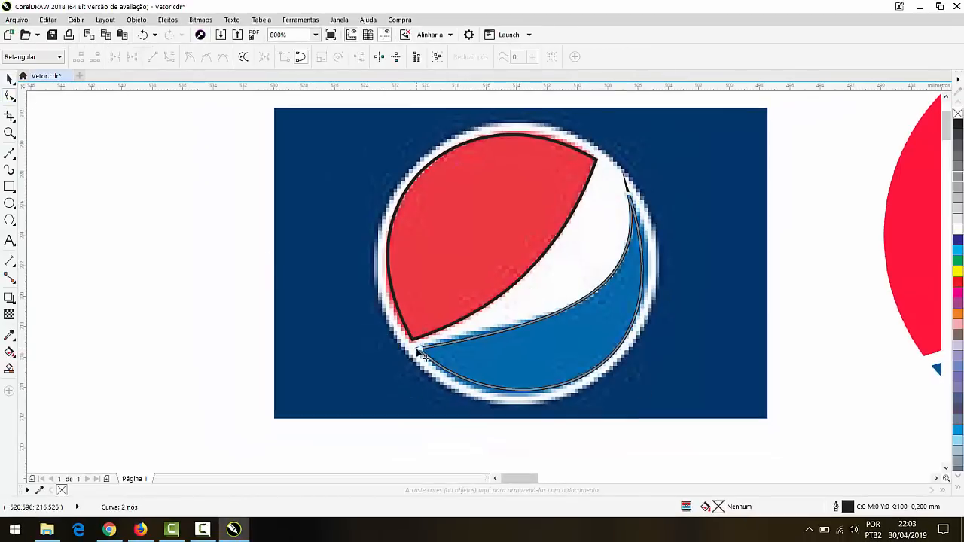
left_click(419, 354)
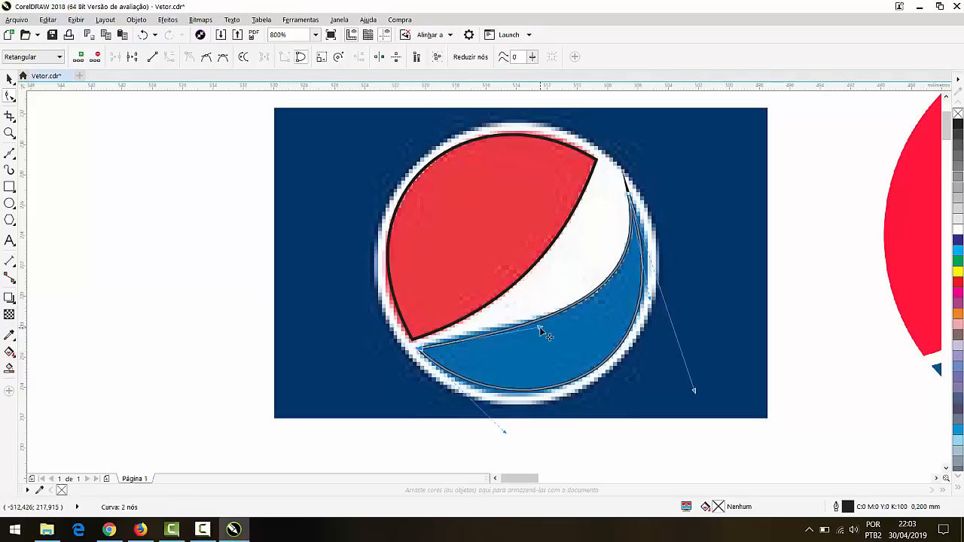
left_click_drag(540, 327, 498, 337)
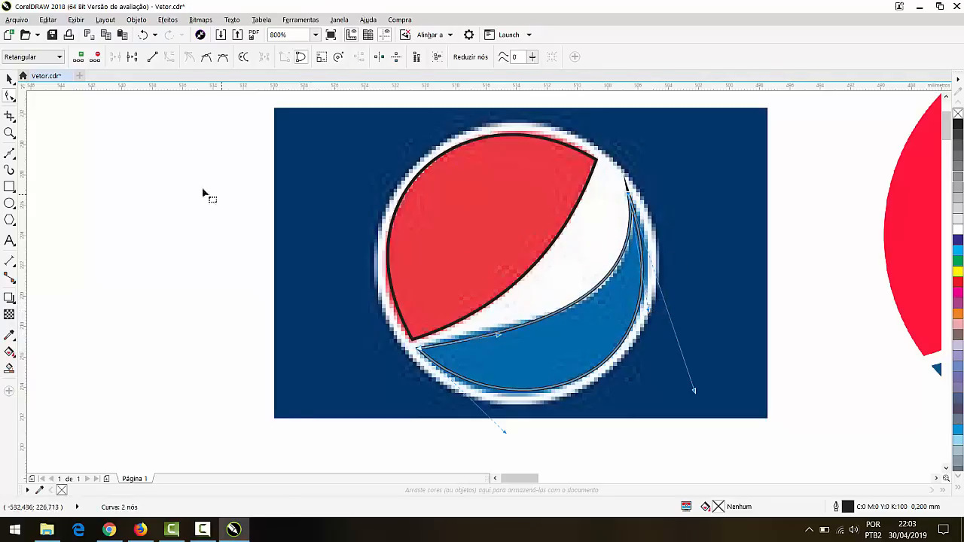
Step: Sample the bitmap's red with the Color Eyedropper and fill the red area's path with it
left_click(10, 79)
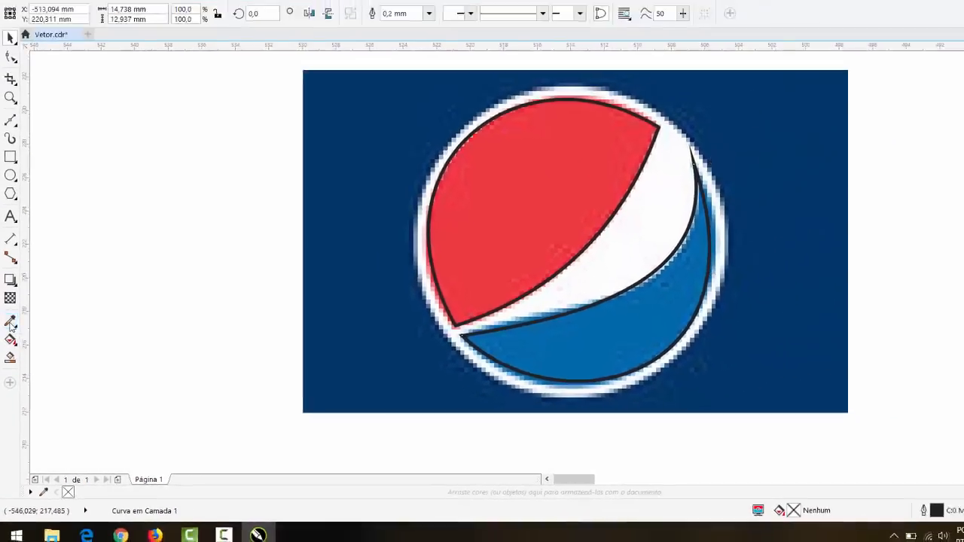
left_click(12, 285)
left_click(681, 131)
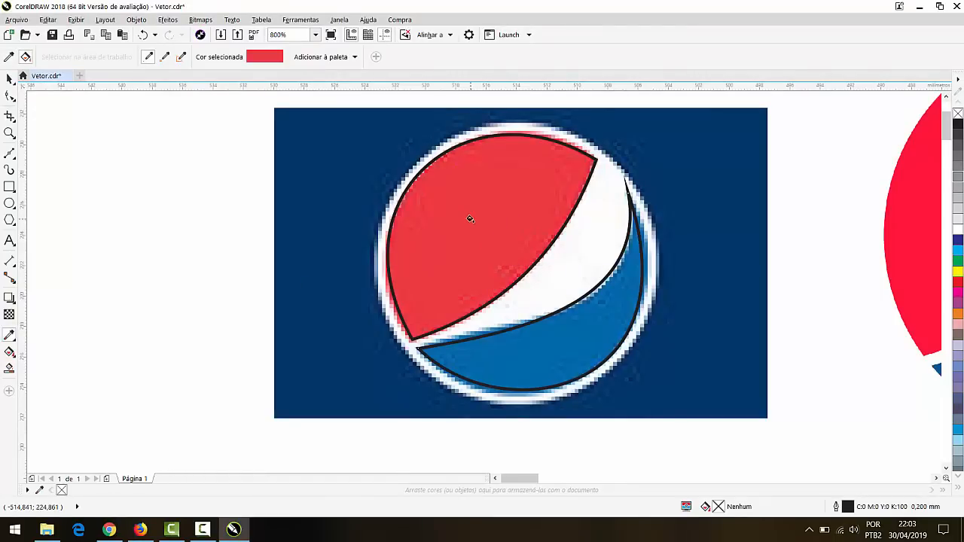
left_click(470, 218)
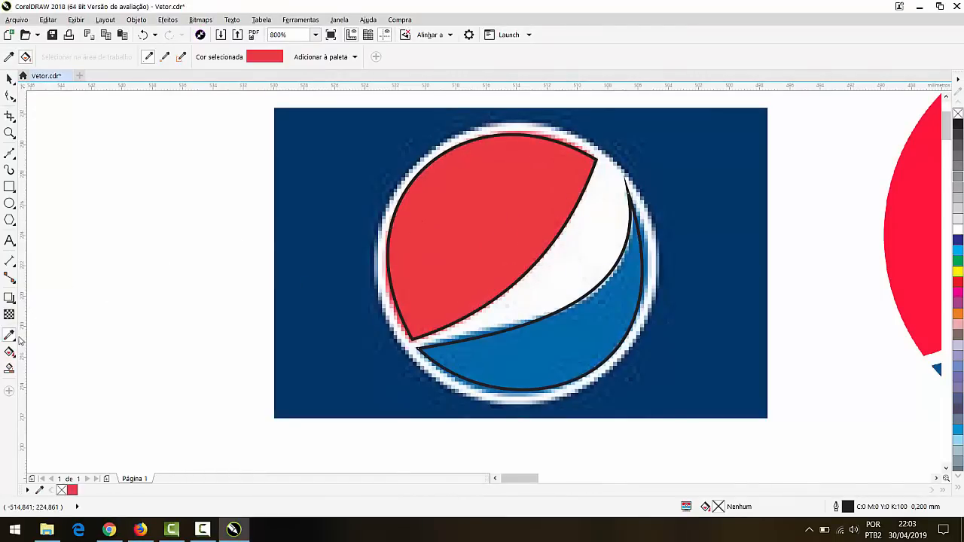
Step: Sample the bitmap's blue from the logo's lower area and fill the blue area's path with it
left_click(8, 57)
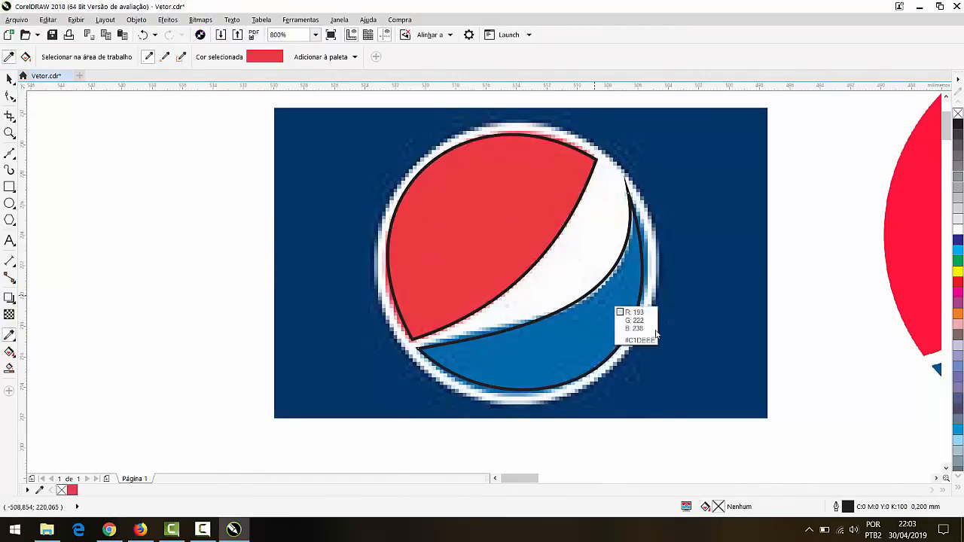
left_click(566, 337)
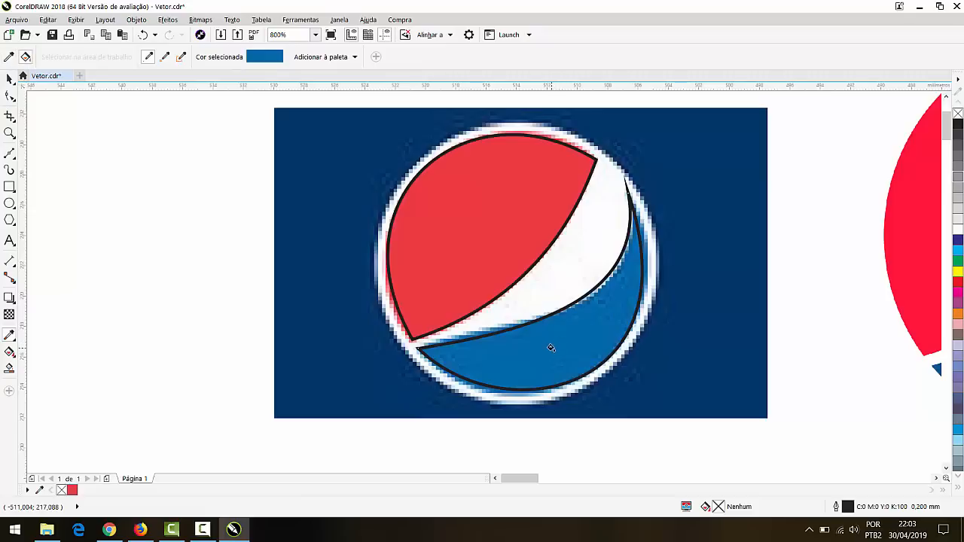
left_click(550, 348)
Step: Remove the outline from both the red and blue shapes, and deselect them
left_click(10, 79)
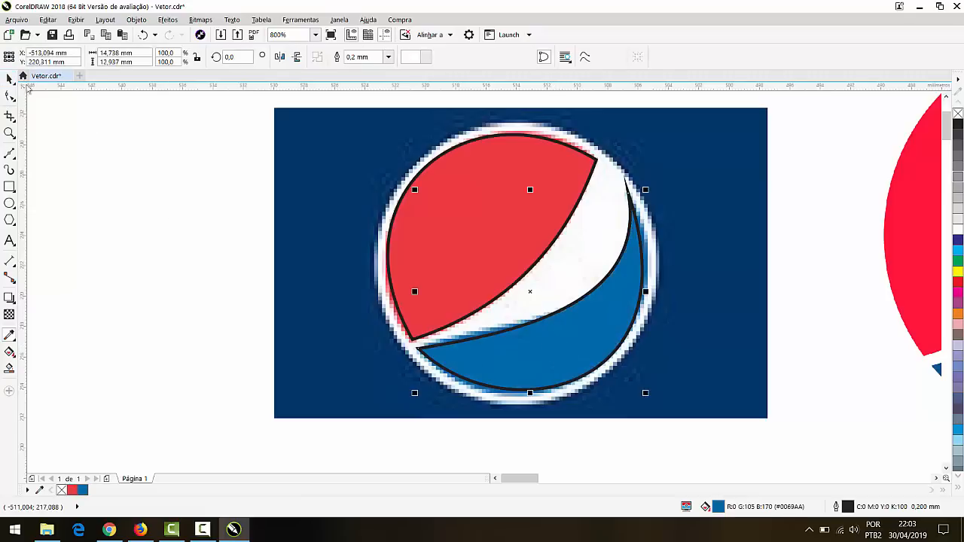
left_click(561, 181)
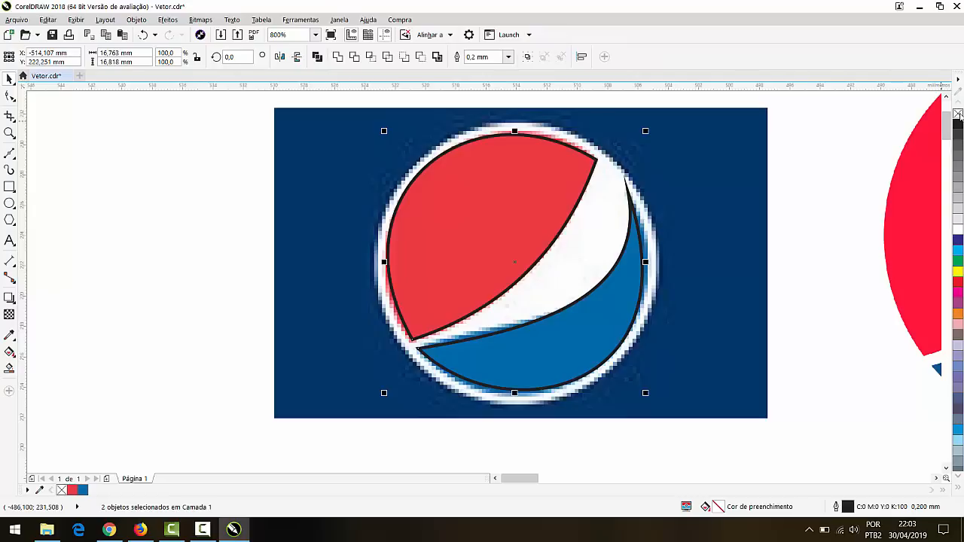
right_click(958, 115)
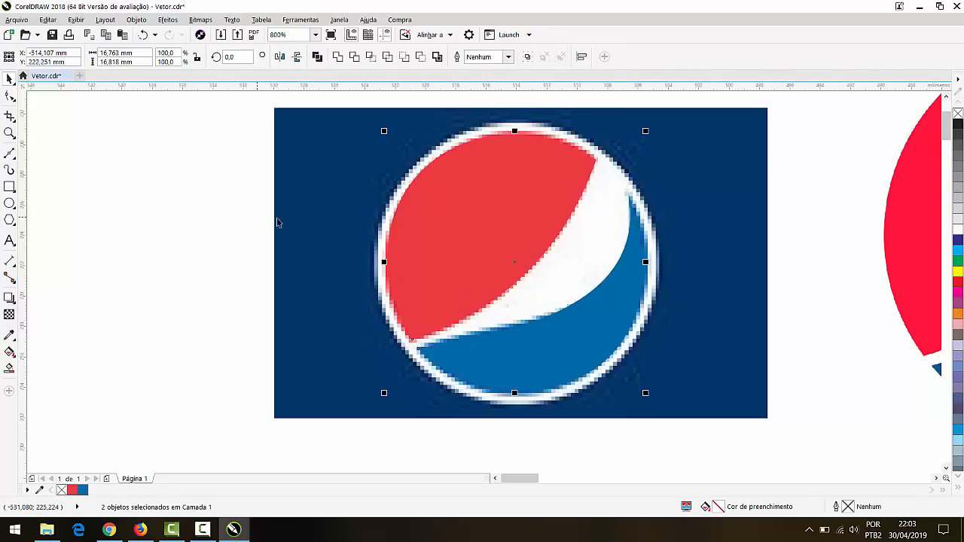
left_click(127, 224)
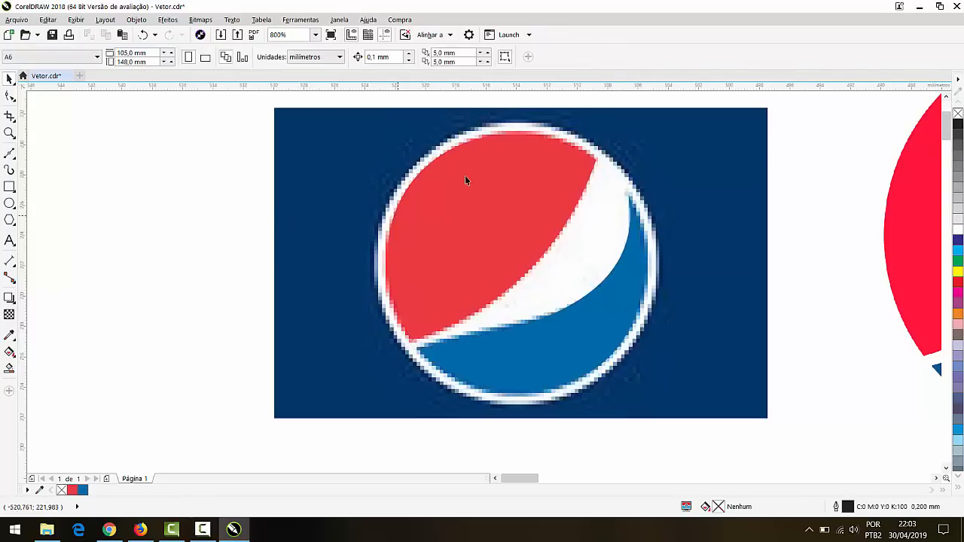
Step: Draw a circle around the logo's white ring with the Ellipse tool and enlarge it to about 18.7 mm in diameter
left_click(9, 204)
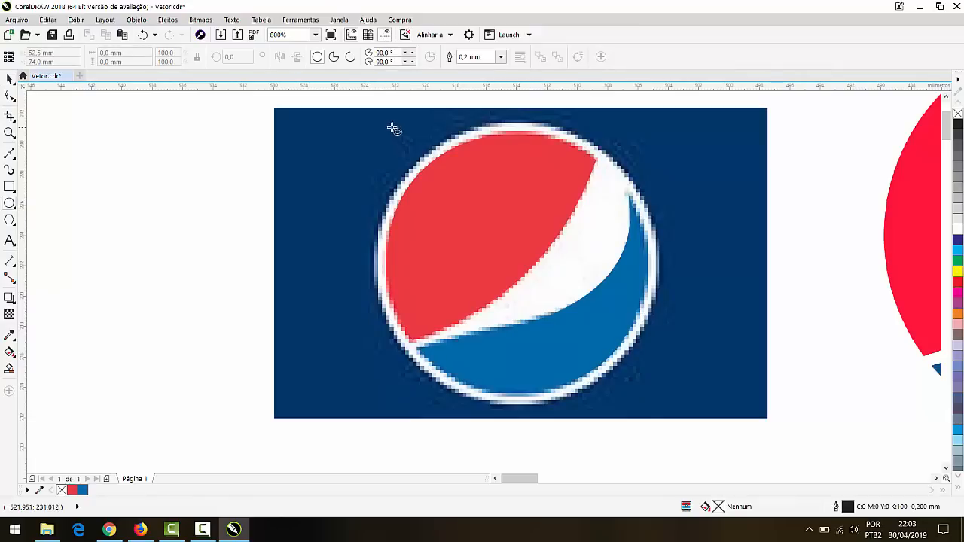
left_click_drag(380, 128, 657, 340)
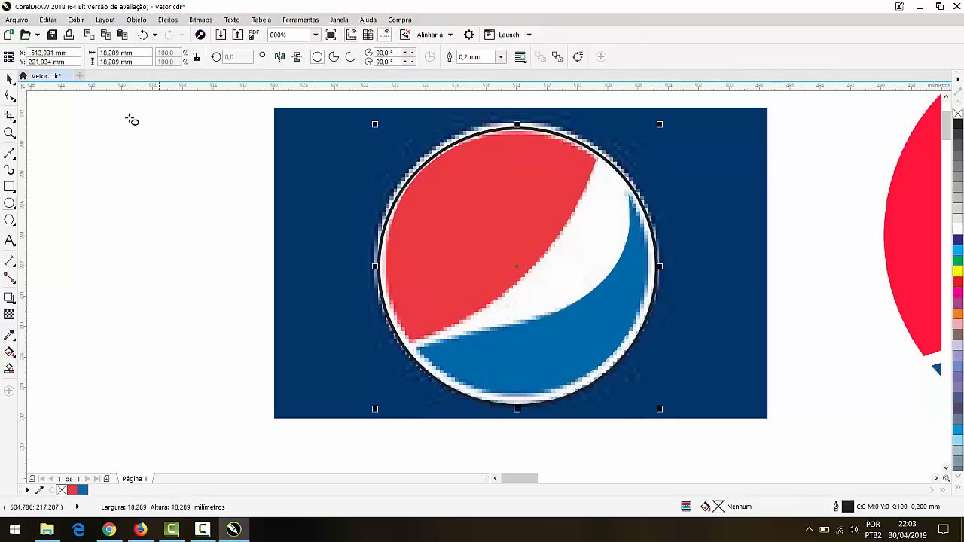
left_click(9, 79)
left_click_drag(377, 126, 370, 119)
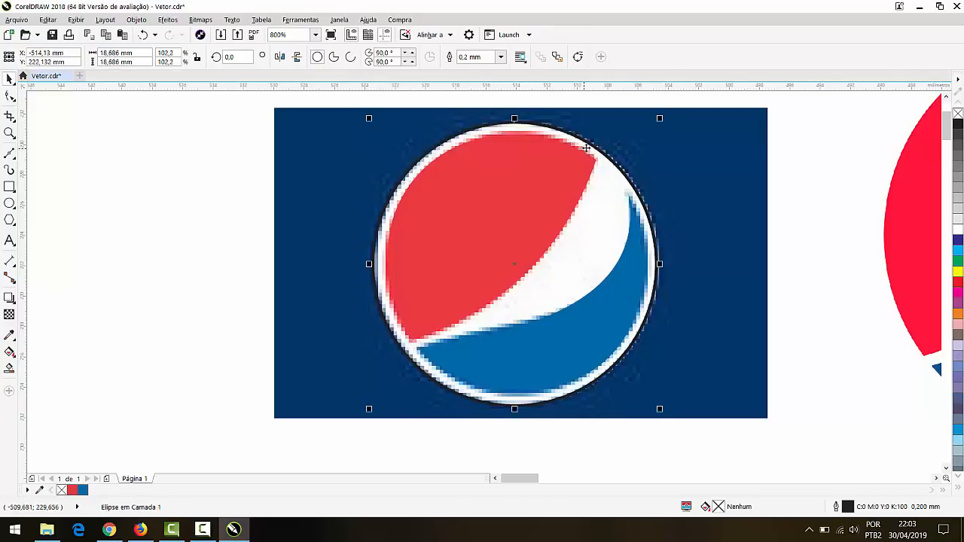
Step: Move the circle slightly so it lines up with the outer edge of the bitmap's white ring
left_click_drag(587, 147, 594, 152)
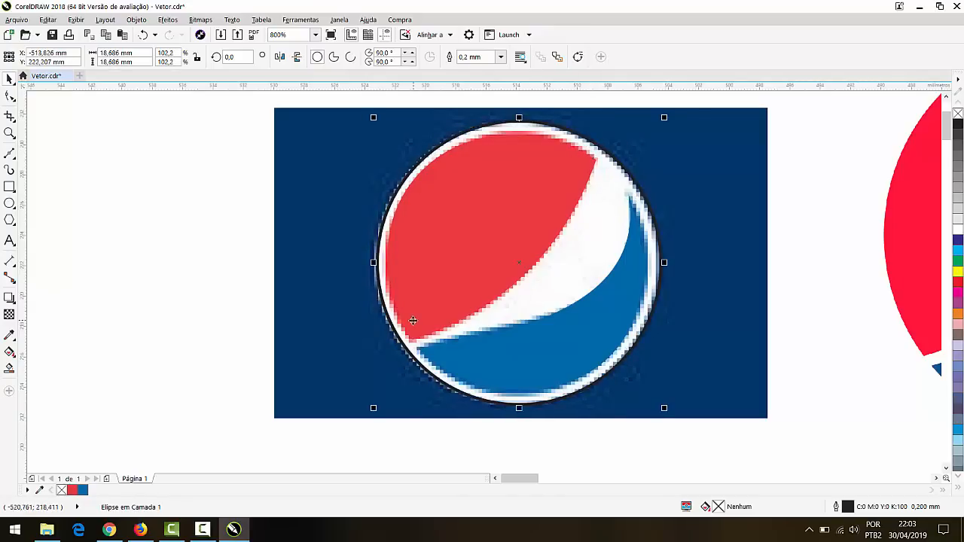
scroll(403, 309, "up", 1)
left_click_drag(473, 331, 471, 332)
scroll(498, 380, "down", 1)
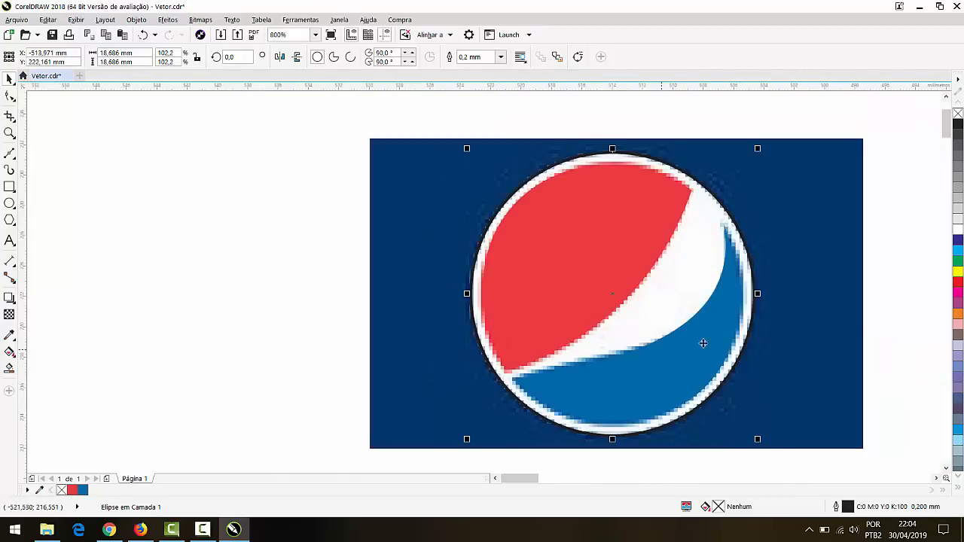
Step: Fill the circle with white, remove its outline, and order it behind the red and blue shapes
left_click(959, 230)
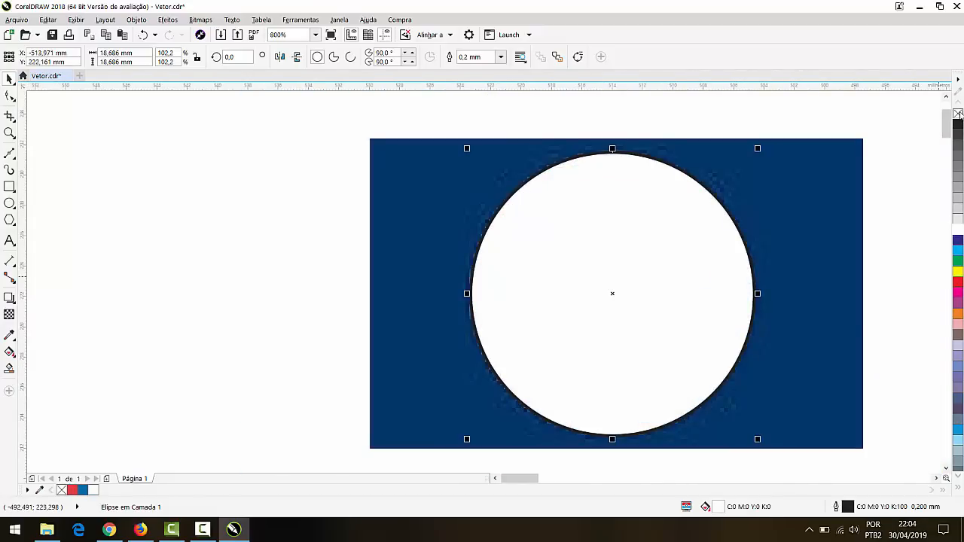
right_click(959, 114)
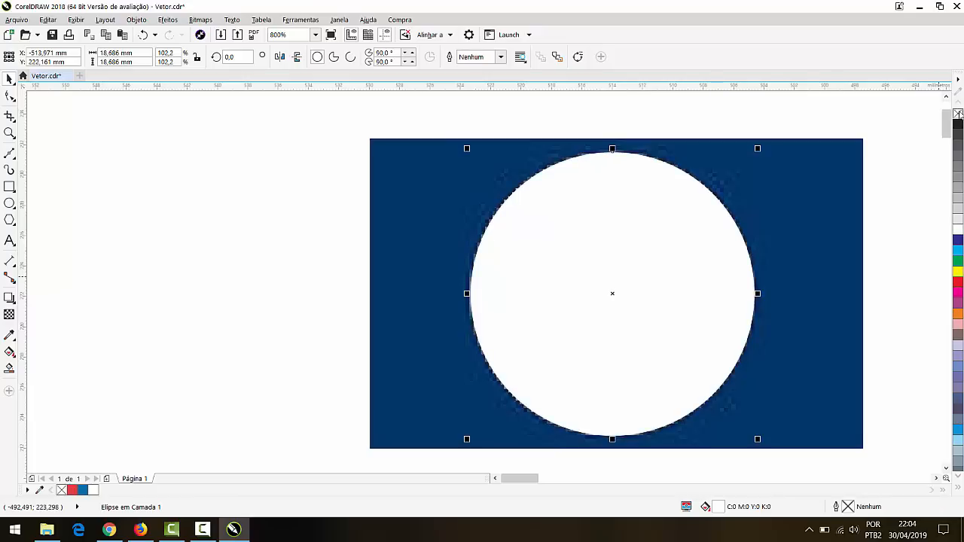
key("ctrl+Page_Down")
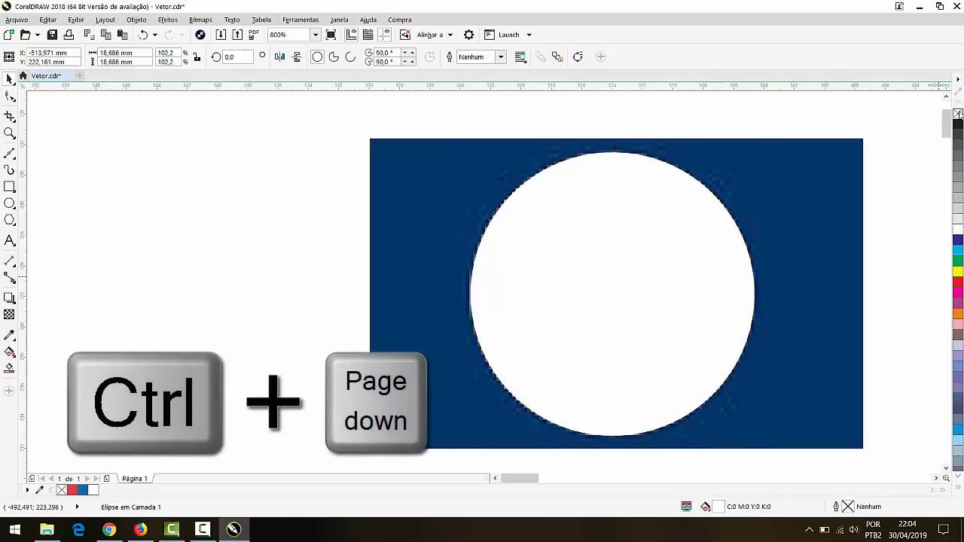
key("ctrl+Page_Down")
key("ctrl+Page_Down")
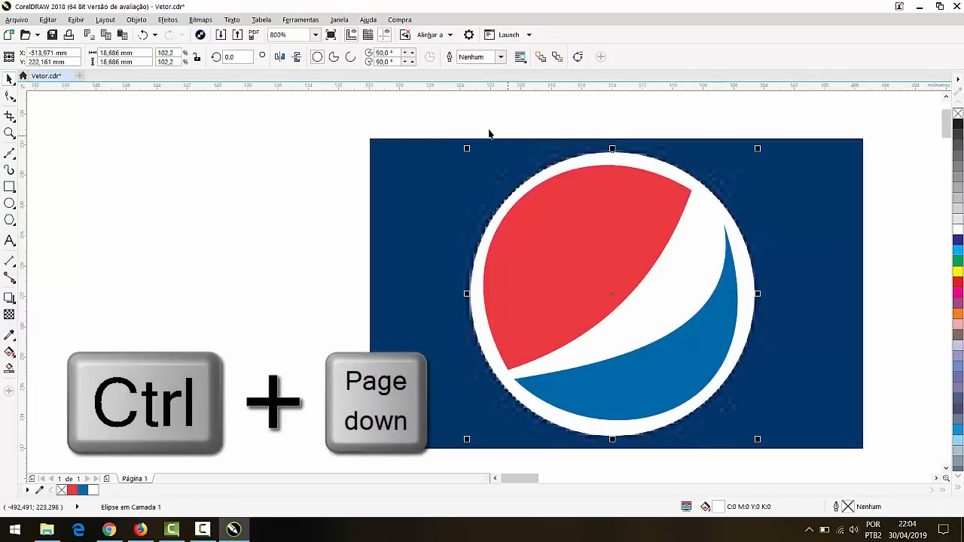
left_click(469, 133)
Step: Select all three vector logo shapes, move them clear of the bitmap to its left, and deselect them
left_click_drag(447, 124, 794, 449)
left_click_drag(691, 330, 286, 343)
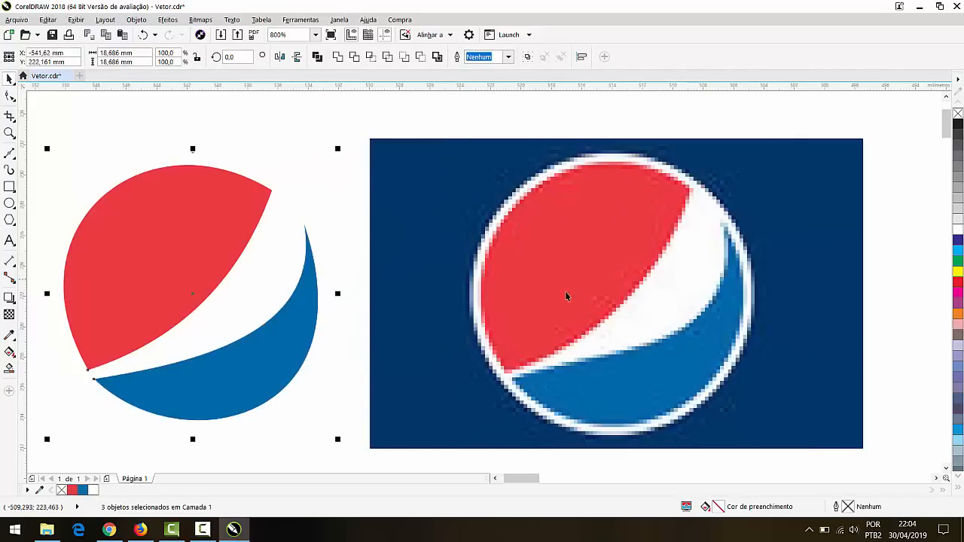
left_click(327, 165)
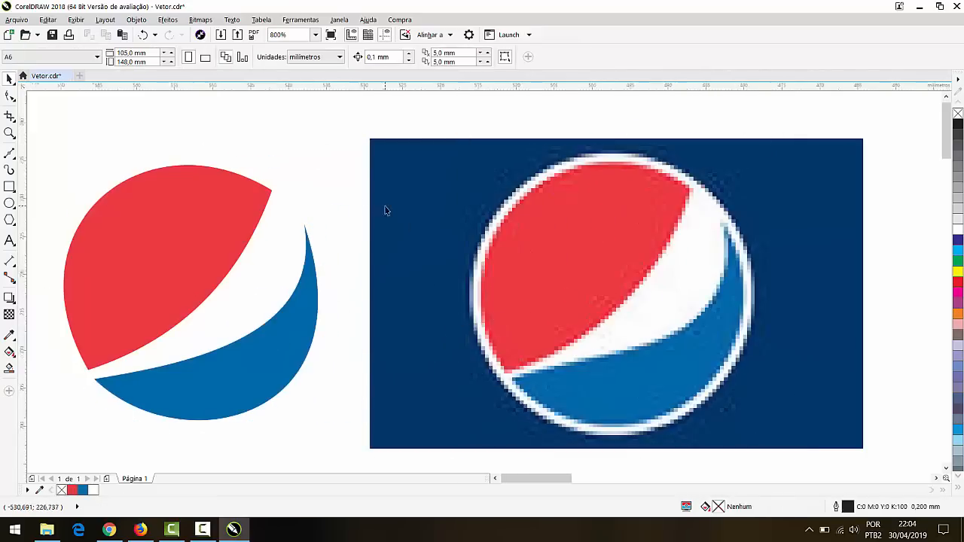
Step: Compare the edges of the hand-drawn vector logo with those of the source bitmap at high magnification
scroll(387, 208, "down", 1)
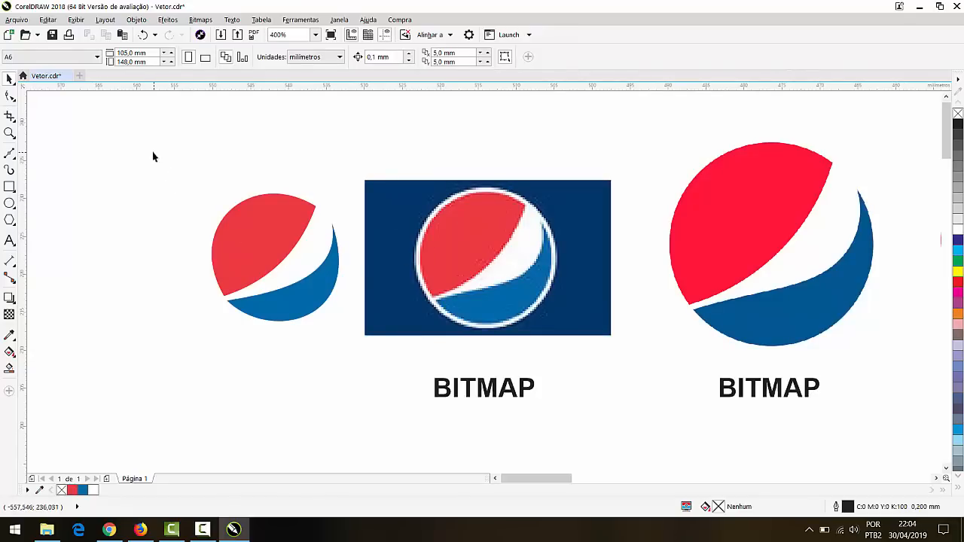
left_click_drag(154, 154, 364, 373)
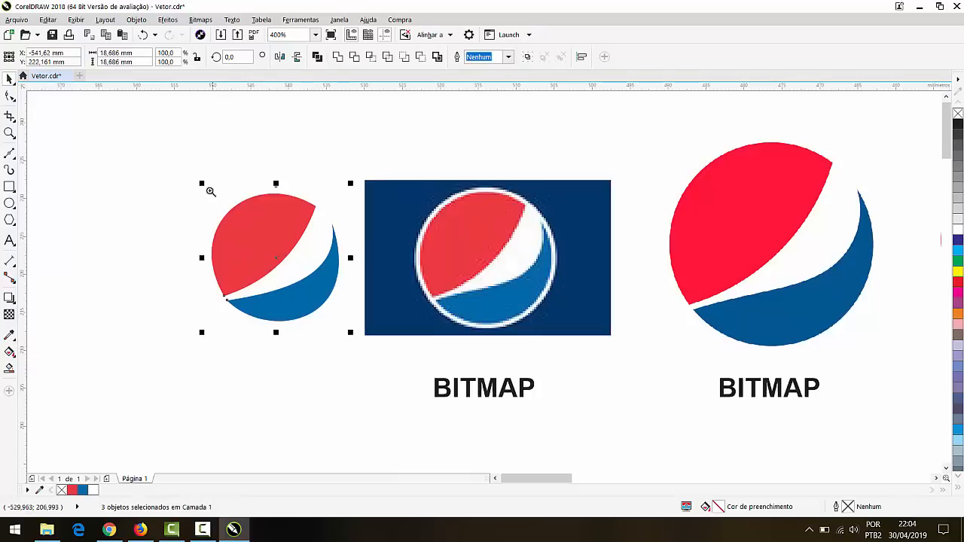
left_click_drag(189, 174, 581, 351)
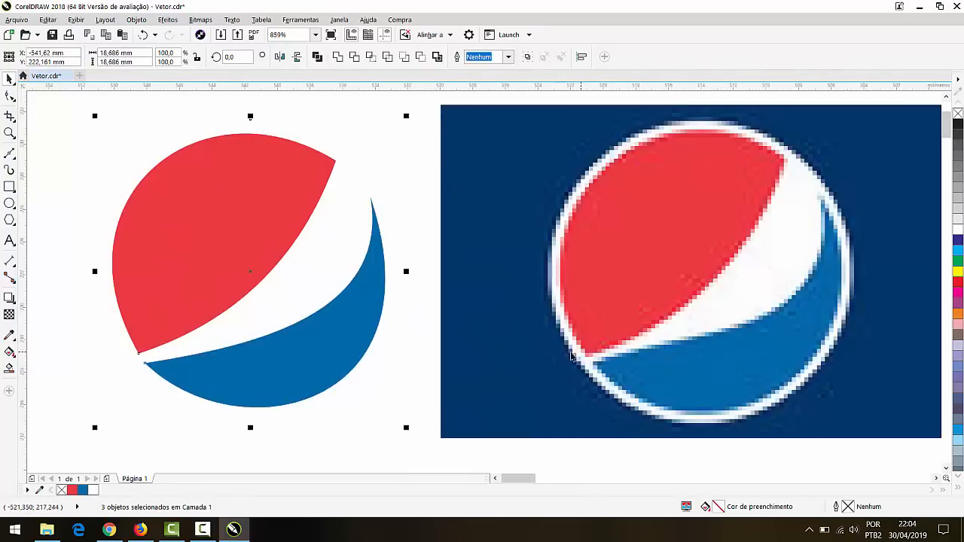
left_click_drag(314, 154, 357, 184)
scroll(495, 260, "up", 3)
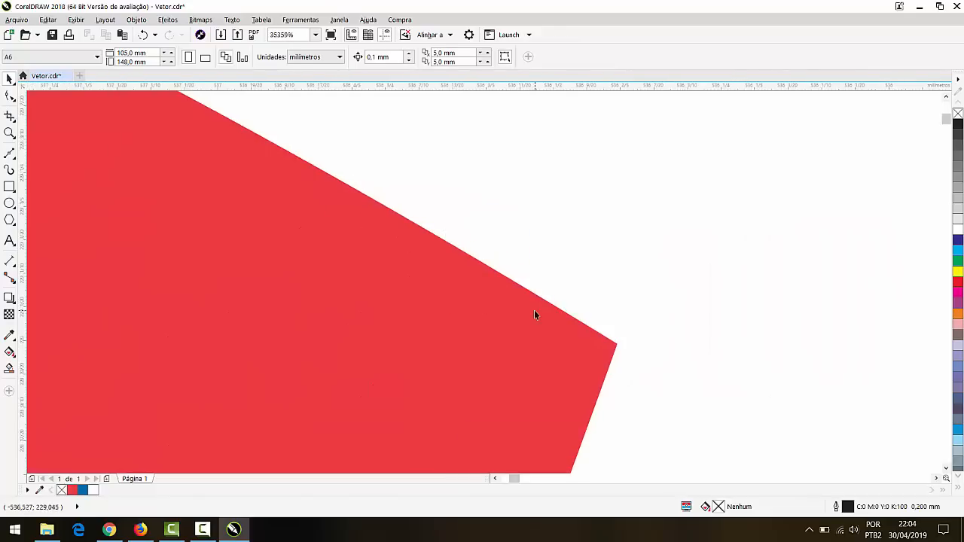
left_click(566, 342)
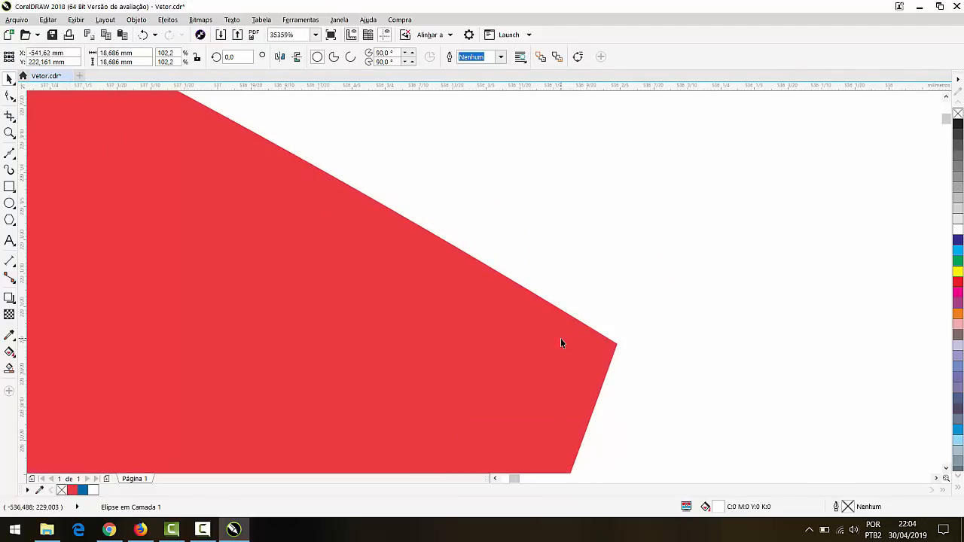
key("F4")
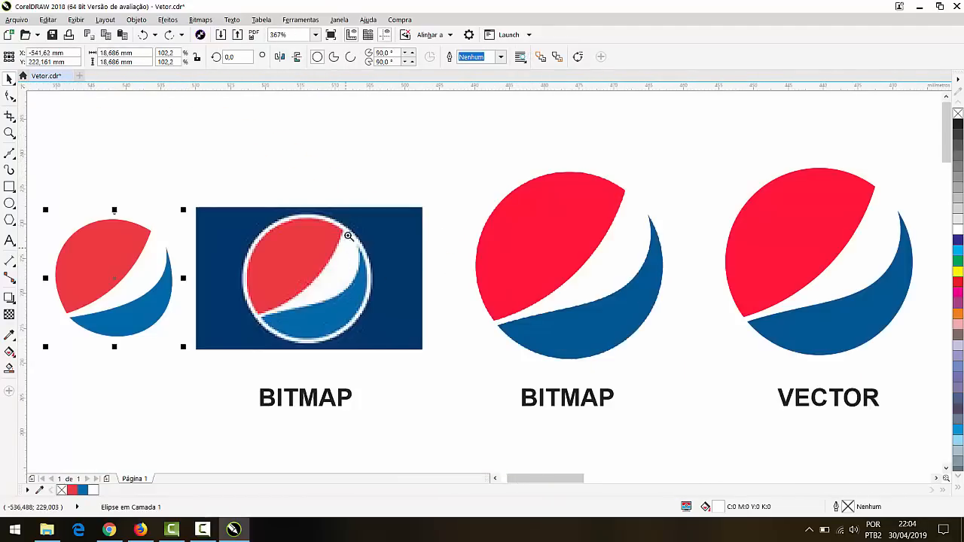
left_click_drag(330, 219, 378, 255)
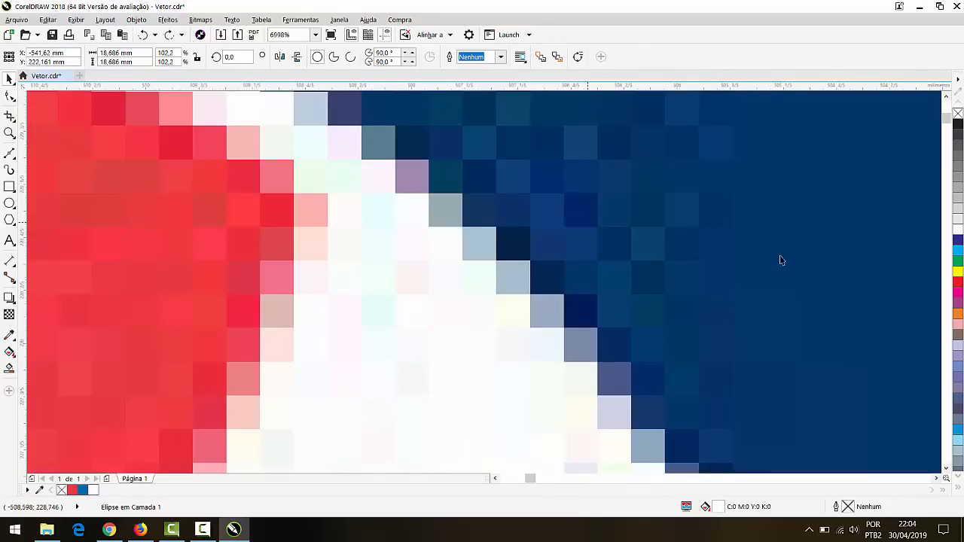
scroll(508, 265, "down", 3)
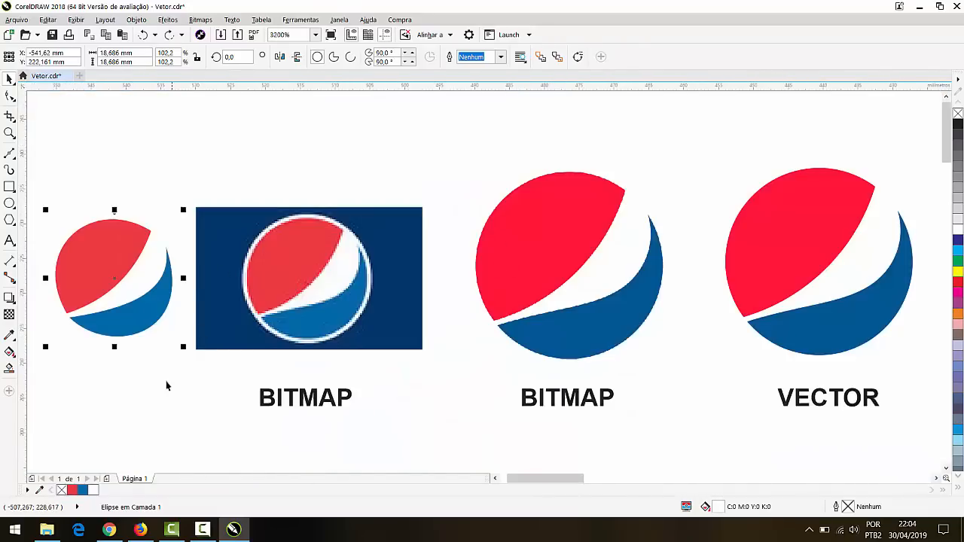
left_click(166, 384)
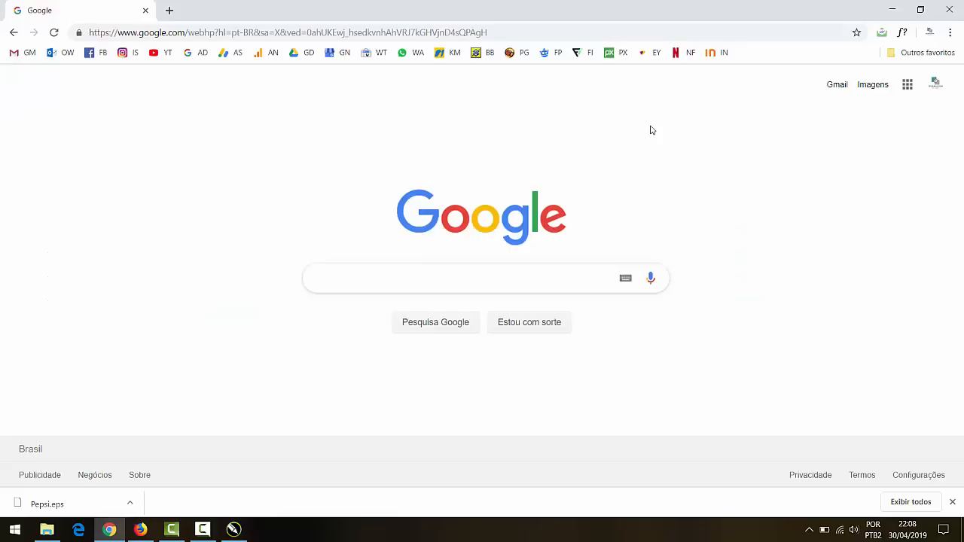
Step: Search Google for "logo pepsi vector" and open the Brands of the World result for Pepsi
type("pe")
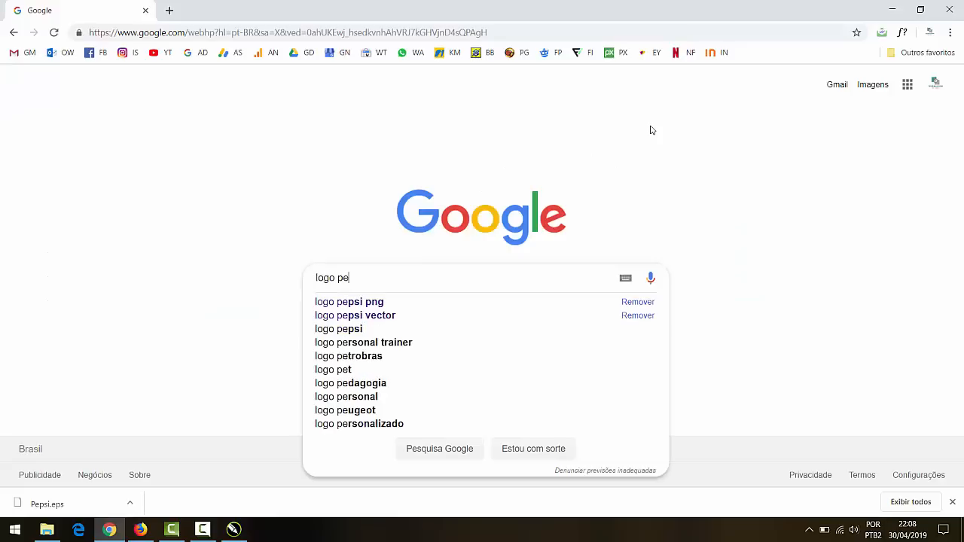
type("psi vector")
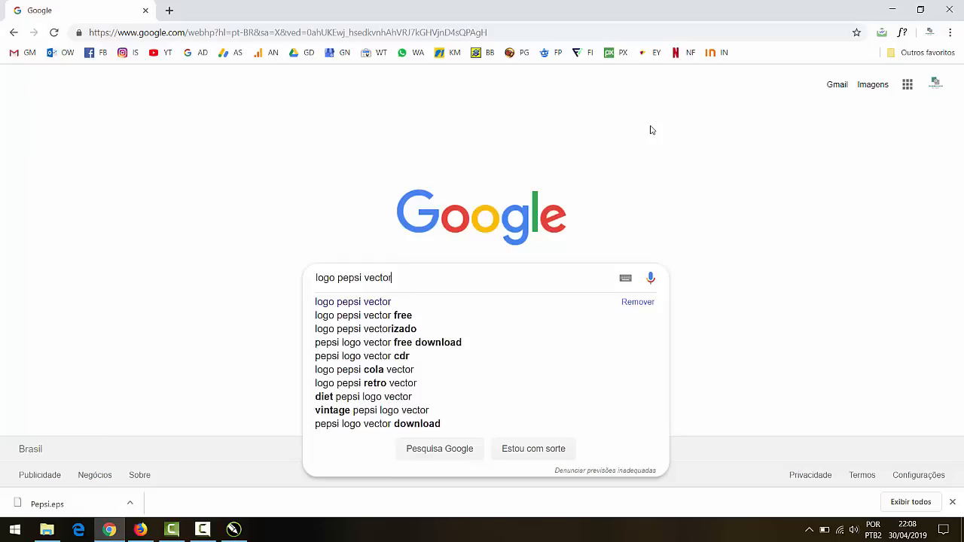
key("Return")
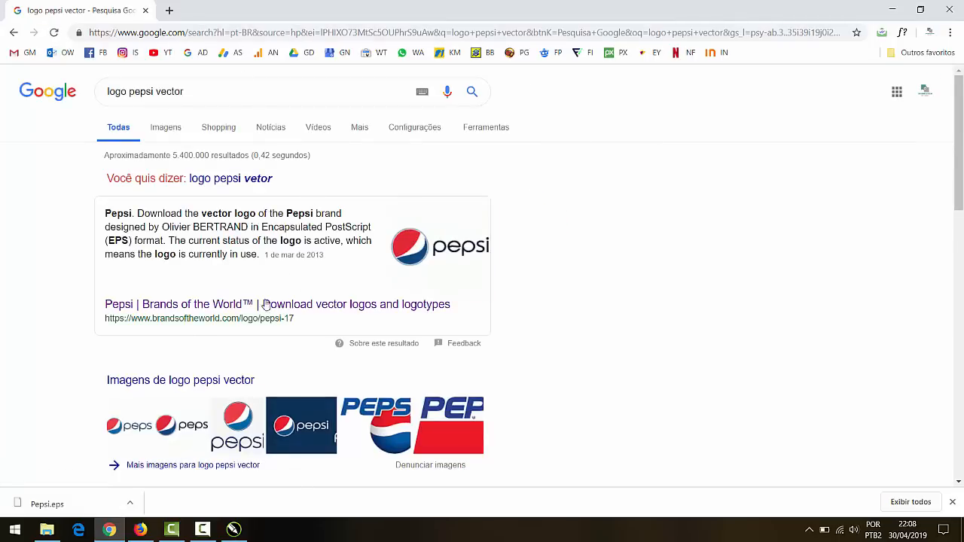
left_click(198, 308)
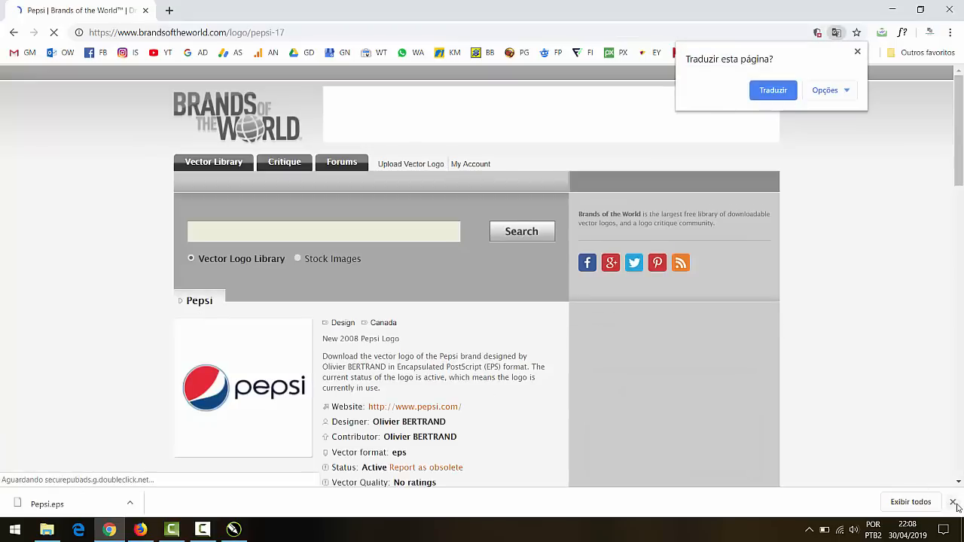
Step: Agree to the artwork terms, download the Pepsi vector logo, and dismiss the browser's downloads bar
left_click(952, 502)
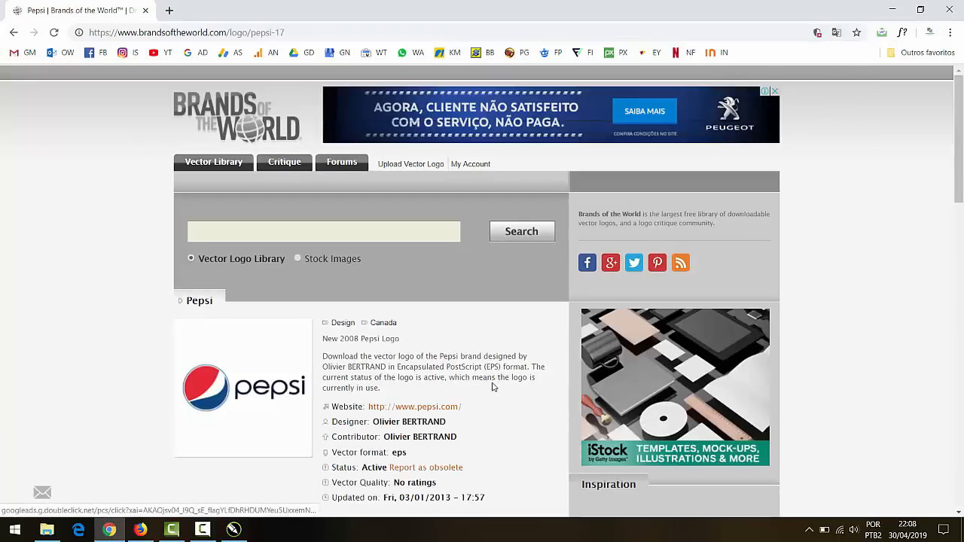
scroll(493, 387, "down", 4)
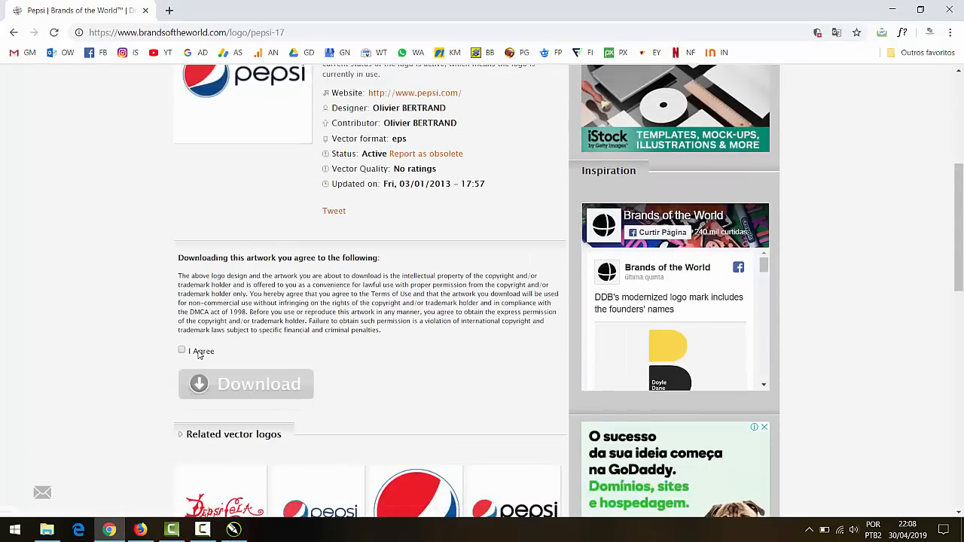
left_click(200, 352)
left_click(228, 383)
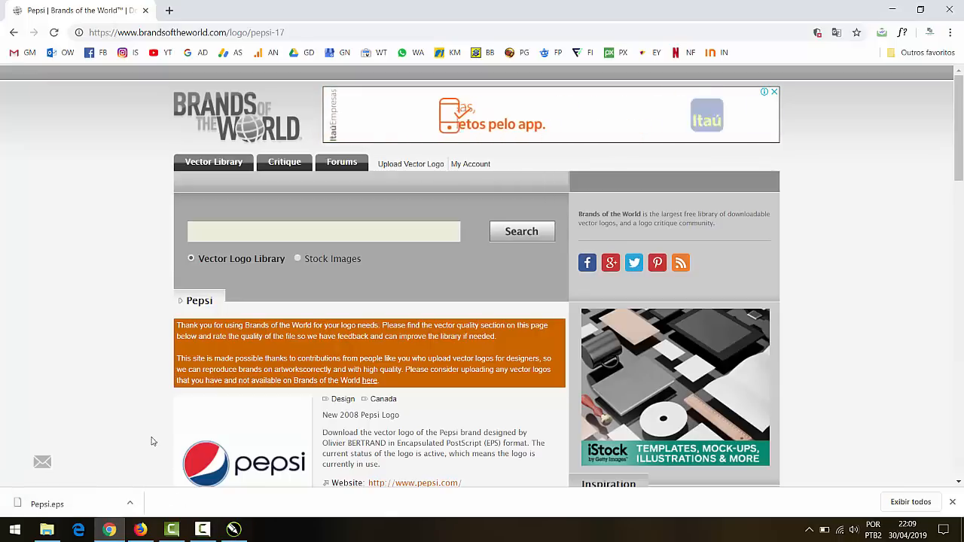
left_click(952, 502)
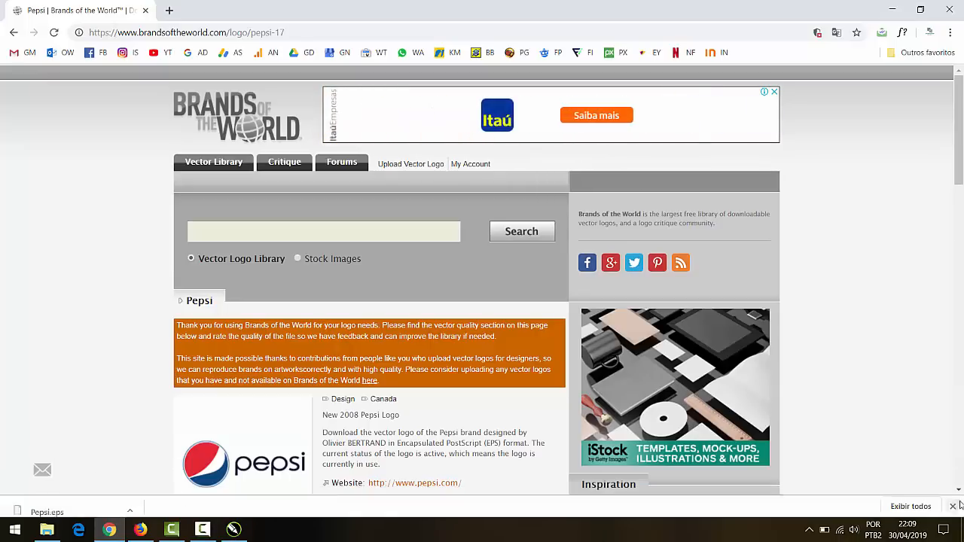
Step: Import Pepsi.eps from the desktop into the CorelDRAW drawing as editable, with text as curves, placed at the page centre
left_click(961, 529)
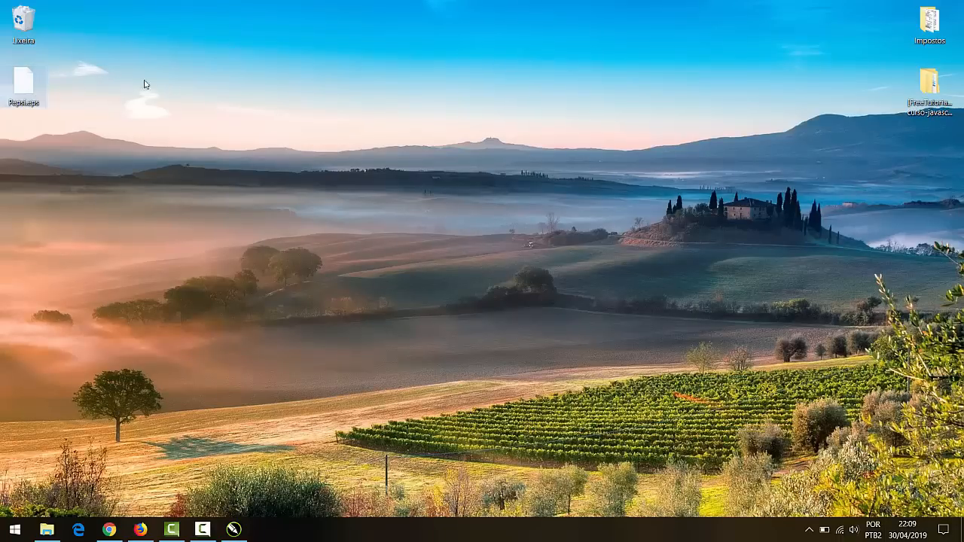
left_click(22, 90)
left_click_drag(235, 512, 421, 361)
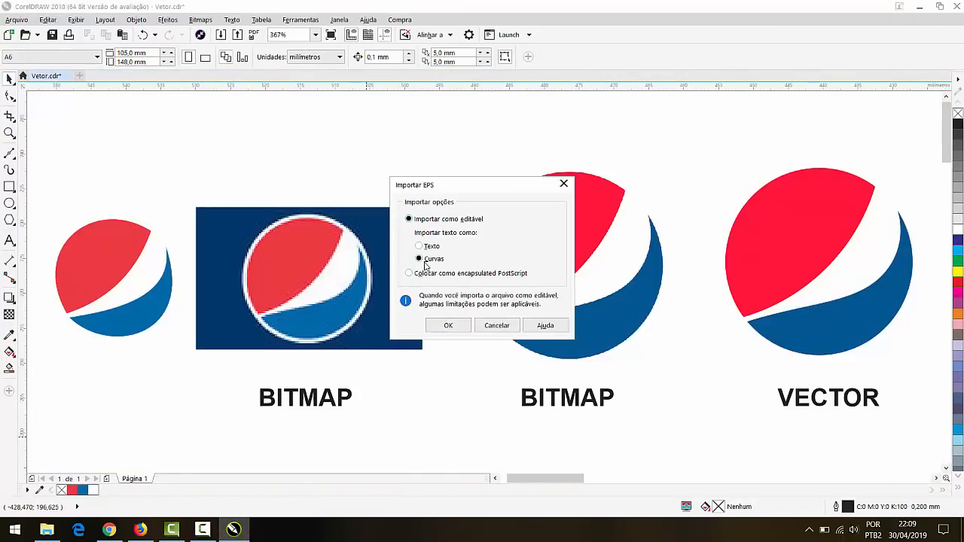
left_click(450, 326)
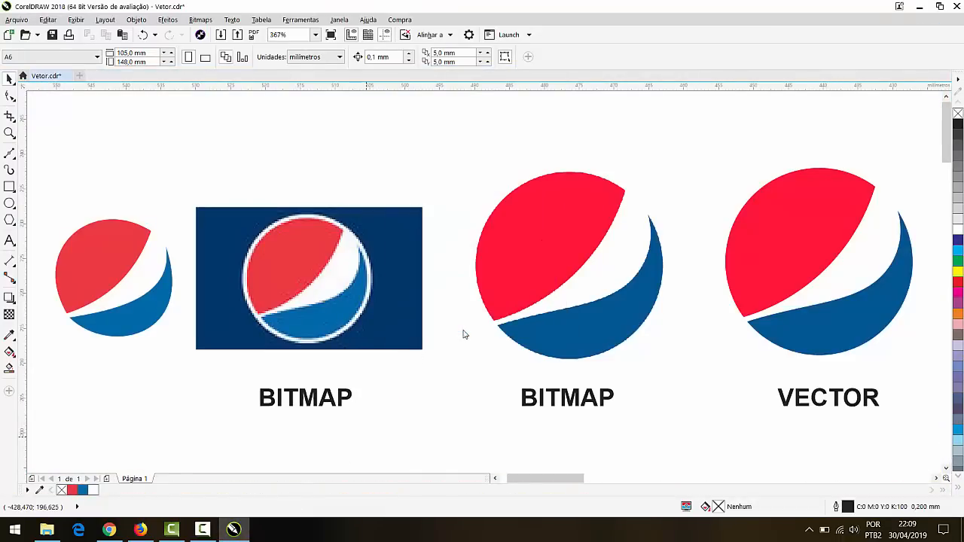
key("Return")
key("F4")
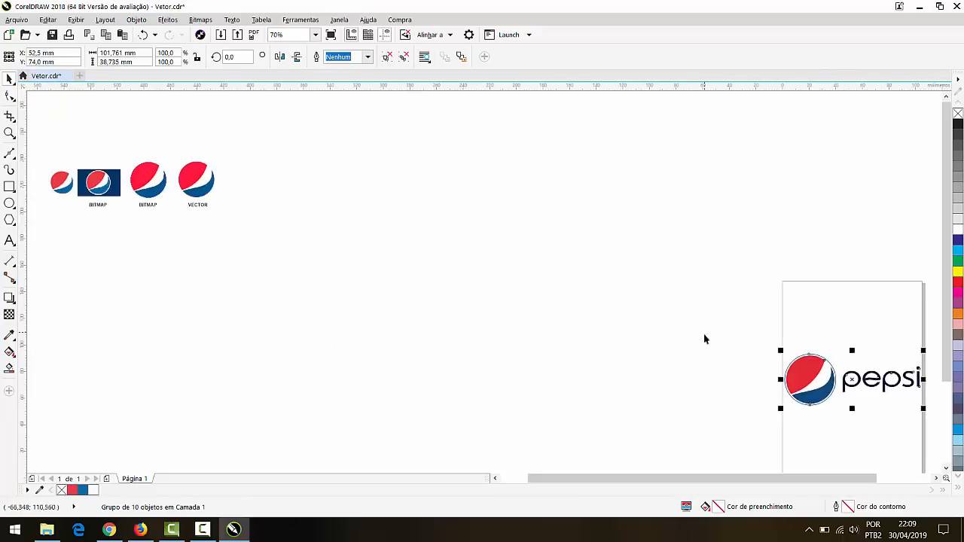
Step: Move the imported Pepsi logo below the row of logos, ungroup its objects, and deselect them
left_click_drag(845, 395, 115, 256)
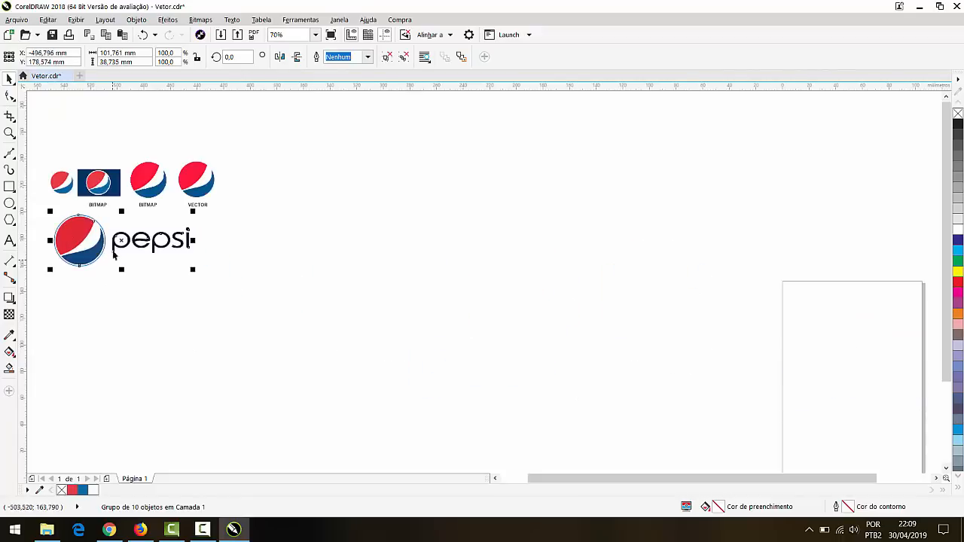
scroll(109, 239, "up", 1)
key("ctrl+u")
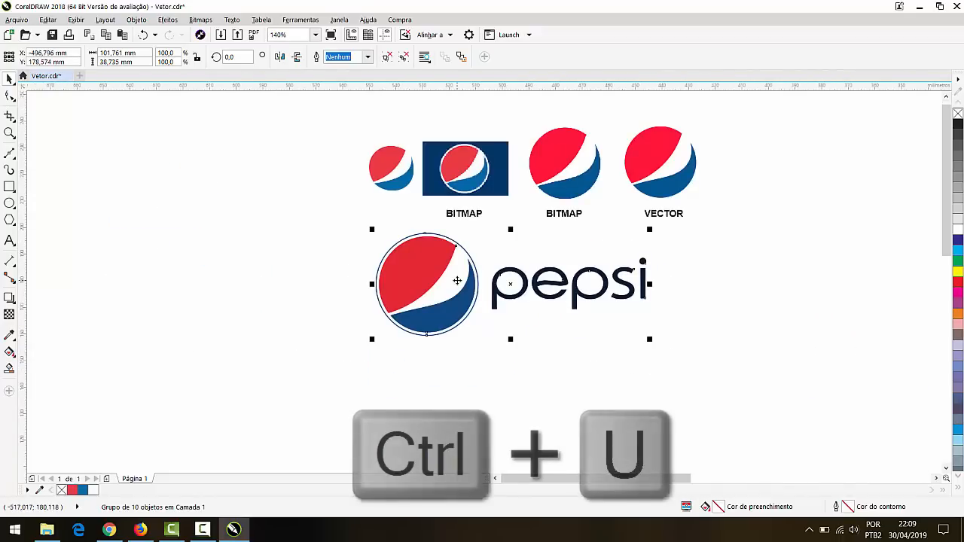
left_click(684, 357)
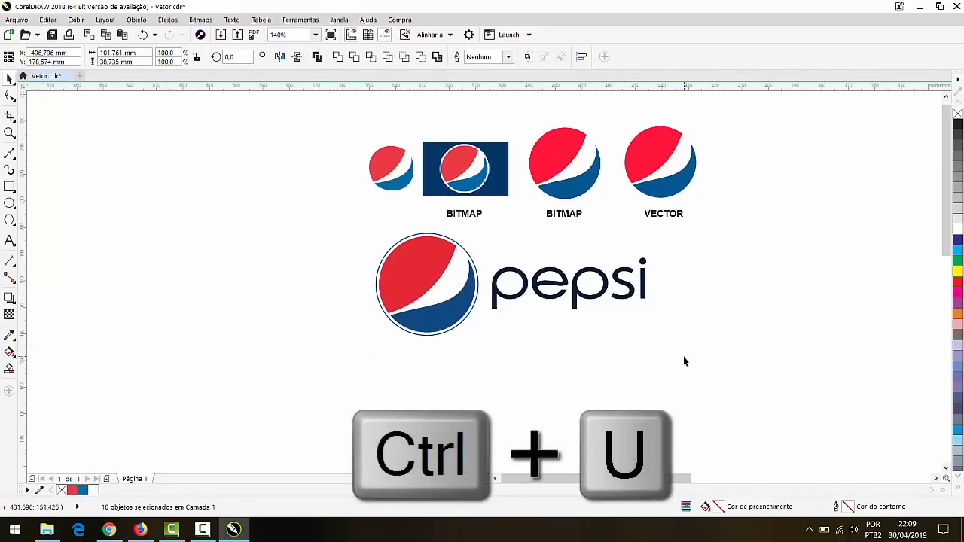
Step: Delete the "pepsi" wordmark and the dark blue outer ring from the imported logo
left_click_drag(762, 397, 475, 244)
key("Delete")
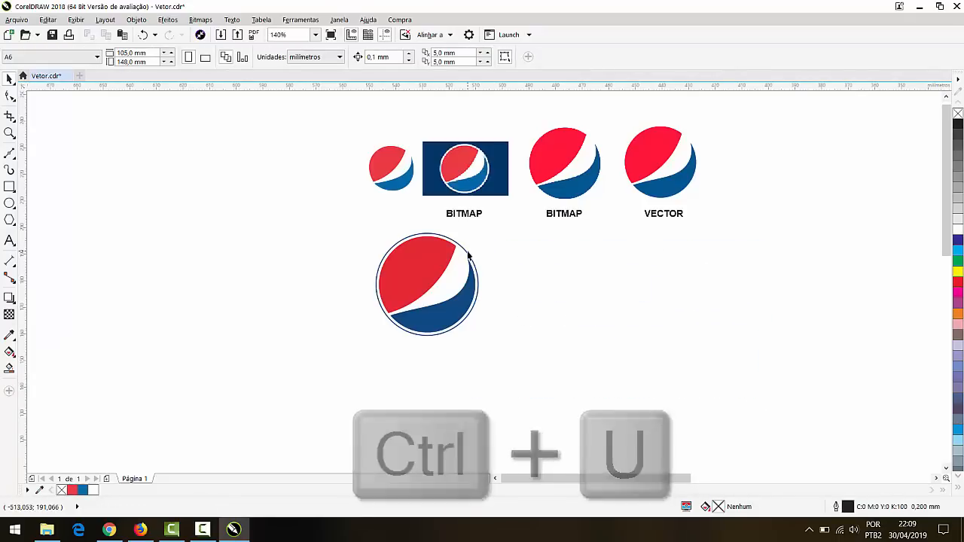
left_click_drag(471, 260, 528, 301)
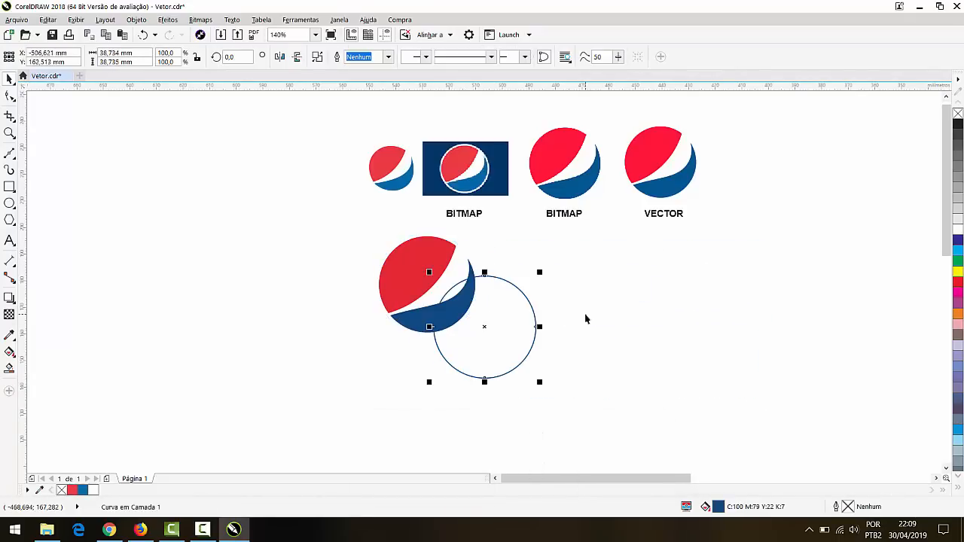
key("ctrl+z")
Step: Group the imported emblem's three remaining objects and scale the group down to 48%, about 18.4 mm wide
left_click_drag(626, 400, 335, 221)
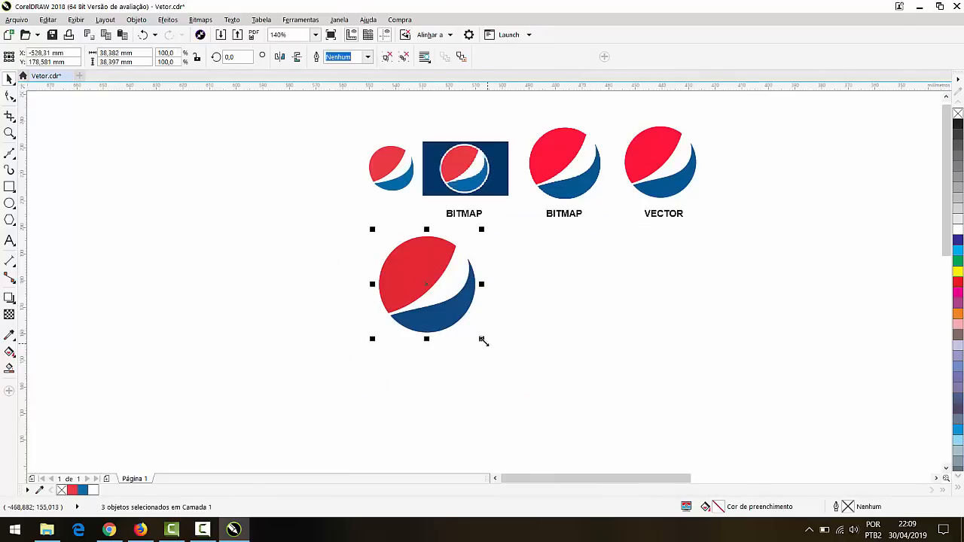
key("ctrl+g")
left_click_drag(482, 340, 412, 247)
Step: Examine the red shape's upper corner on the reduced emblem at high magnification, and return to viewing all objects
key("F2")
left_click_drag(355, 202, 431, 255)
key("F2")
left_click_drag(523, 189, 608, 240)
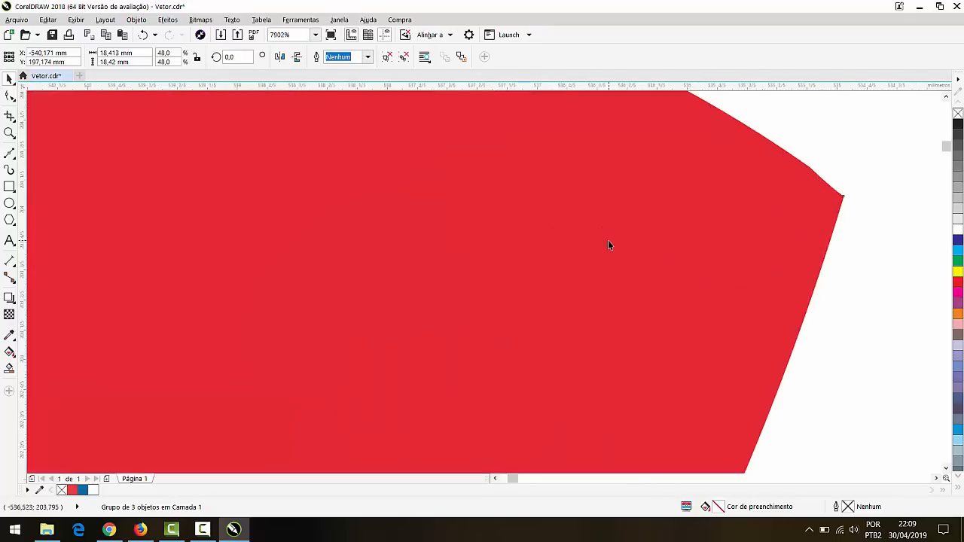
key("F2")
left_click_drag(766, 151, 809, 206)
key("F4")
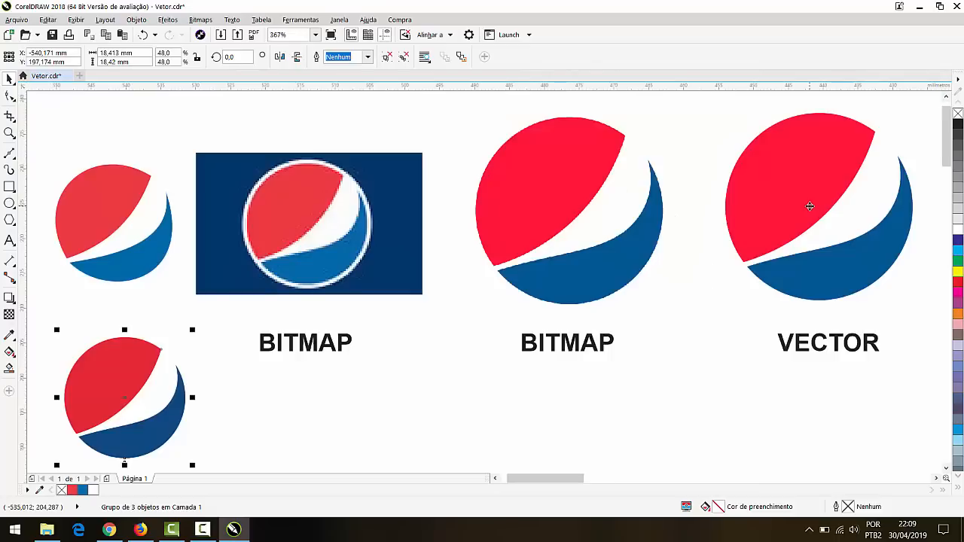
Step: Ungroup the reduced emblem, try moving its red shape, and undo the move
key("ctrl+u")
left_click_drag(137, 395, 154, 378)
key("ctrl+z")
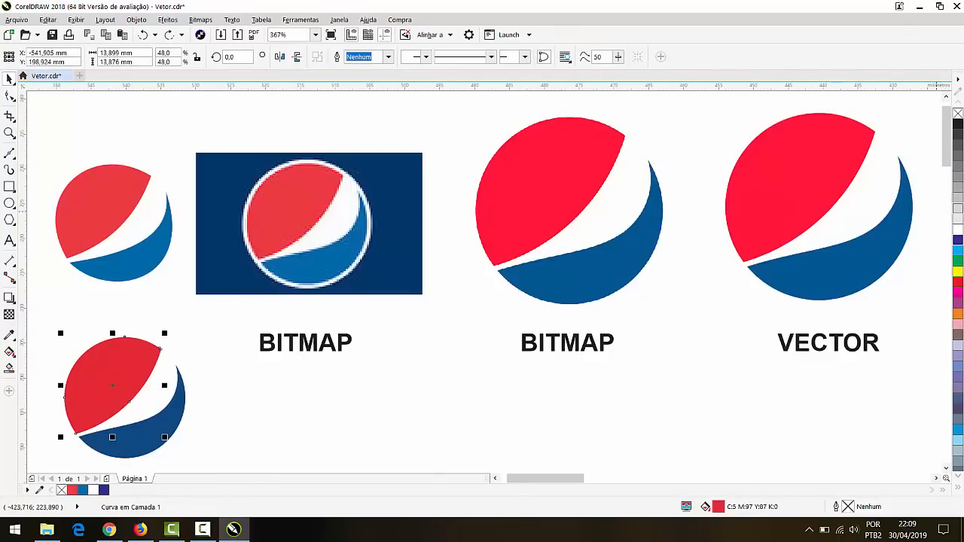
Step: Try recolouring the emblem's red shape light grey and its blue shape greyish blue, and undo both fills
left_click(155, 431)
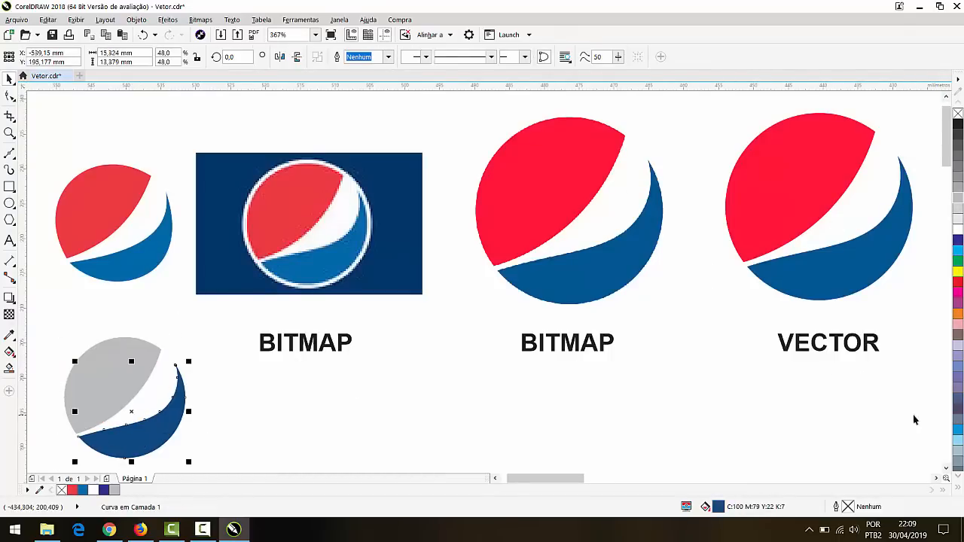
left_click(959, 420)
left_click(289, 362)
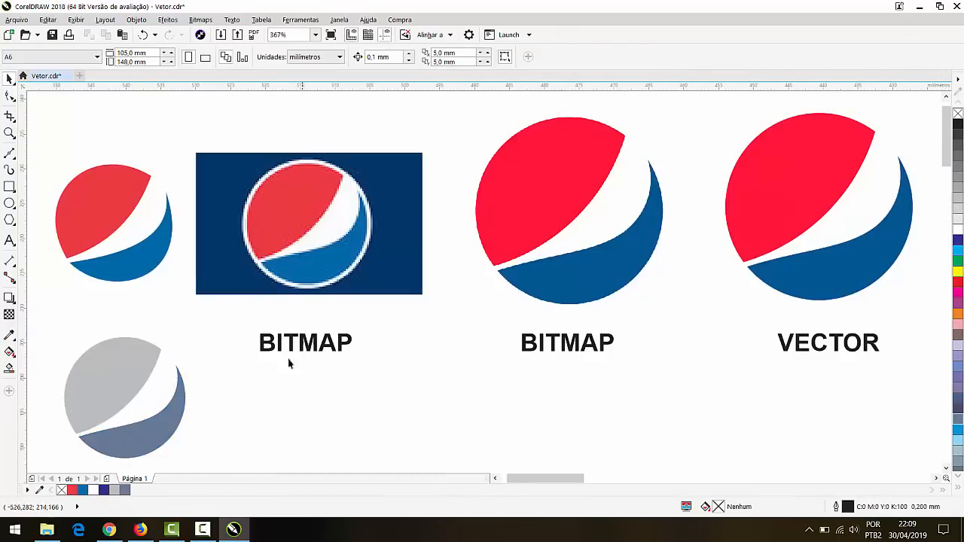
key("ctrl+z")
key("ctrl+z")
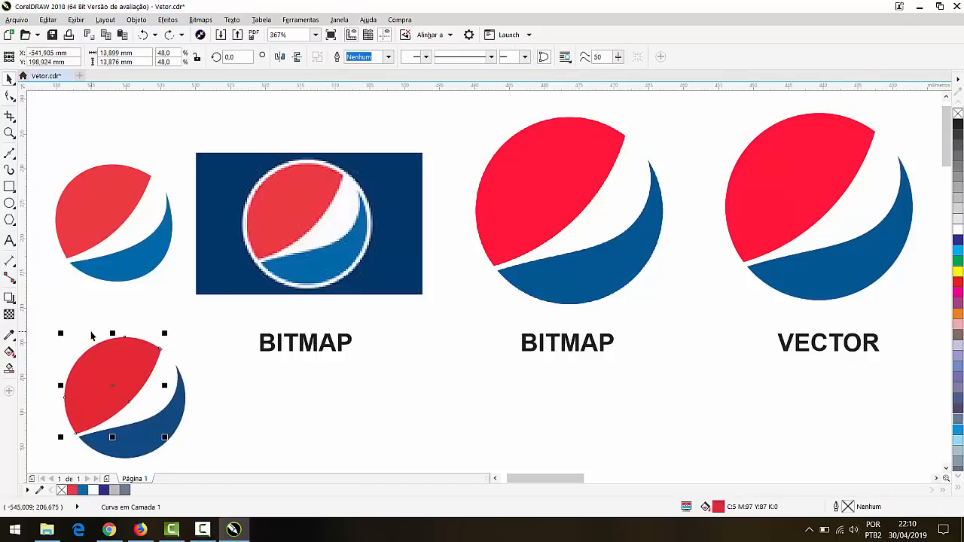